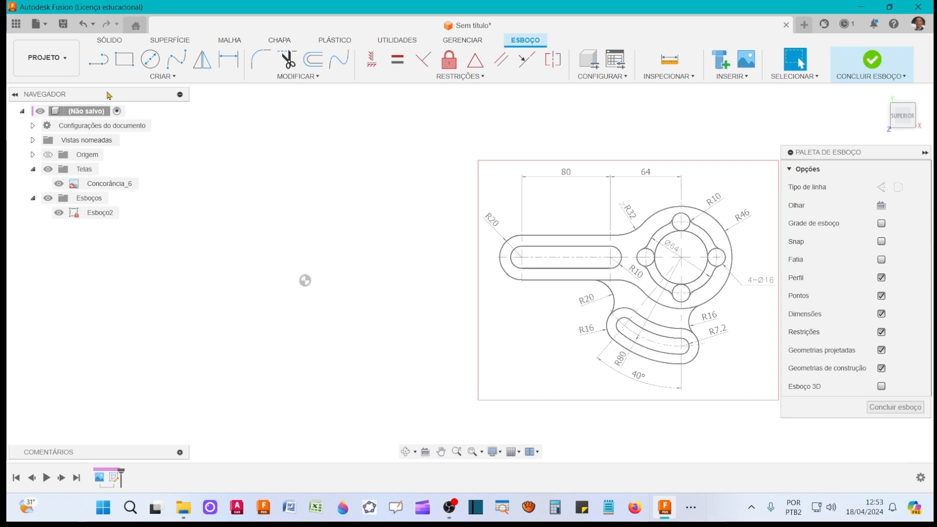
- Draw a horizontal 64 mm line running left from the sketch origin
{"action": "left_click", "coordinate": [100, 67]}
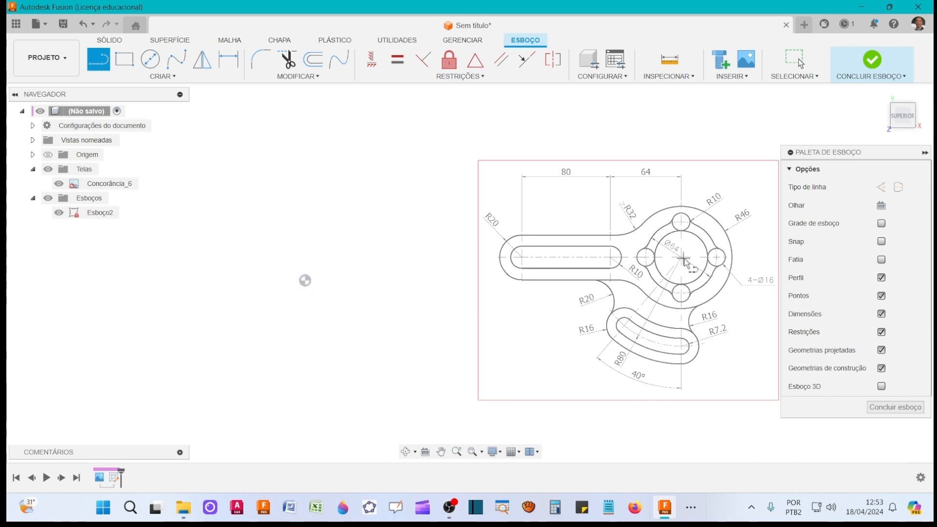
{"action": "left_click", "coordinate": [305, 281]}
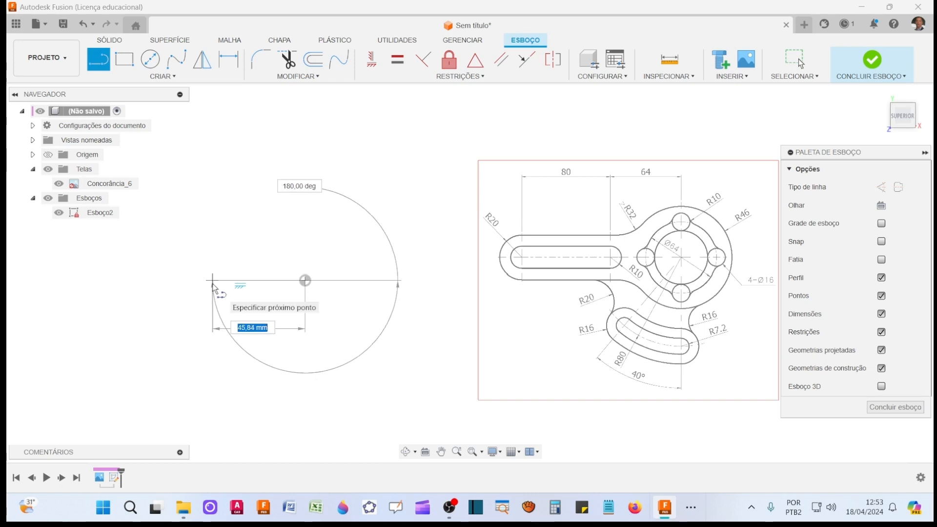
{"action": "type", "text": "64"}
{"action": "key", "text": "Tab"}
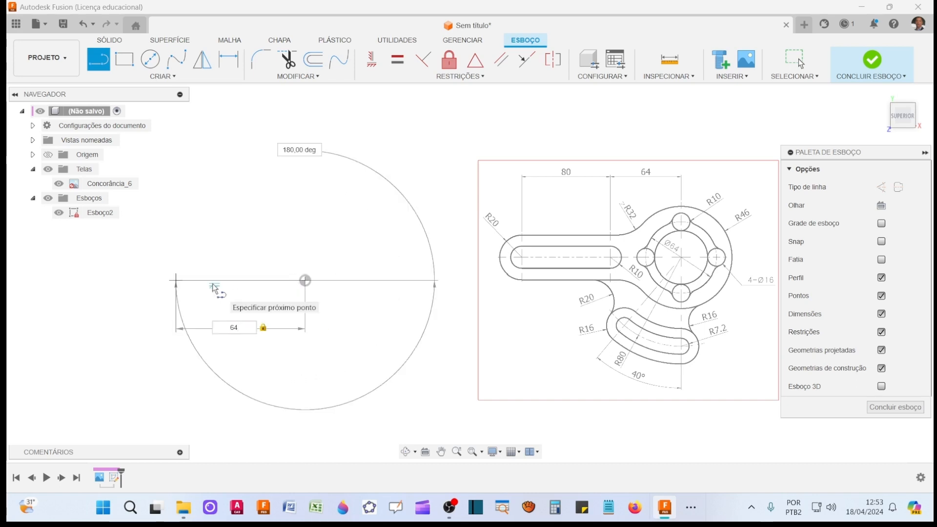
{"action": "key", "text": "Return"}
- Continue the line horizontally to the left with an 80 mm segment and end the line chain
{"action": "middle_click_drag", "start_coordinate": [215, 295], "coordinate": [254, 296]}
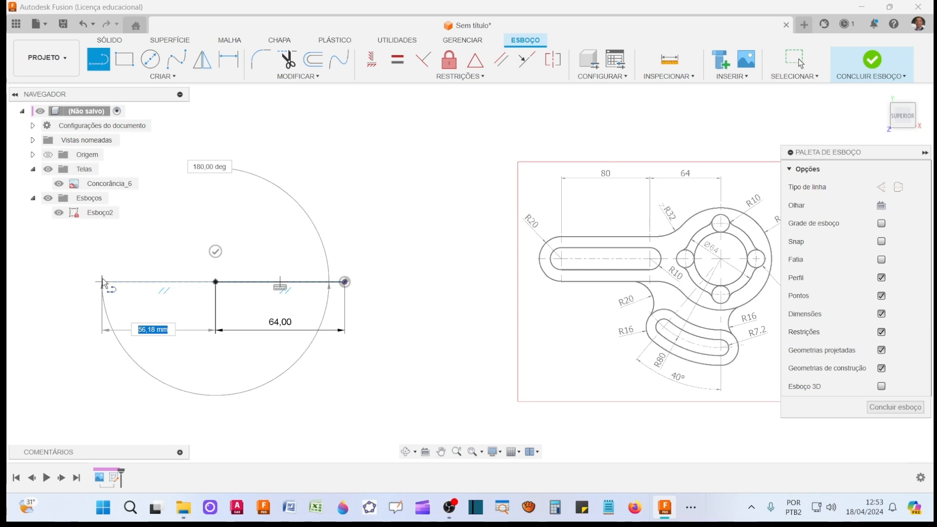
{"action": "type", "text": "80"}
{"action": "key", "text": "Tab"}
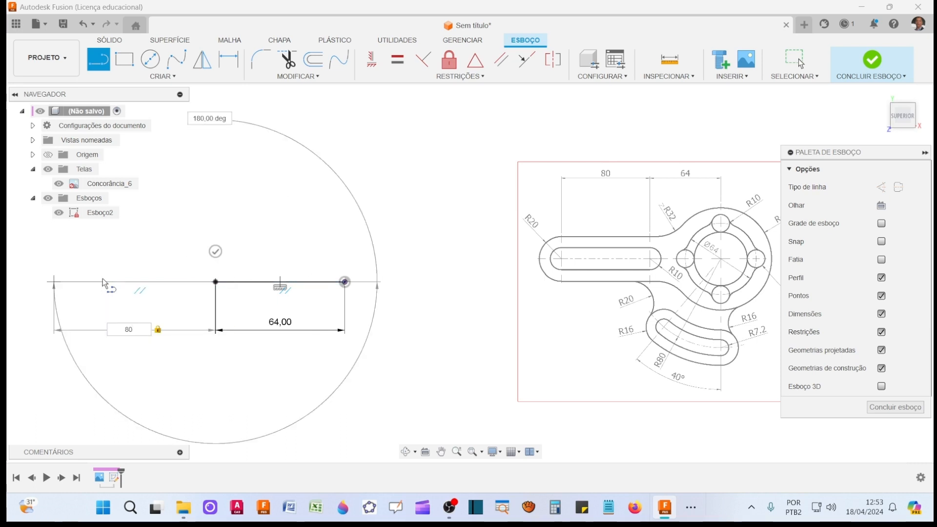
{"action": "key", "text": "Return"}
{"action": "key", "text": "Escape"}
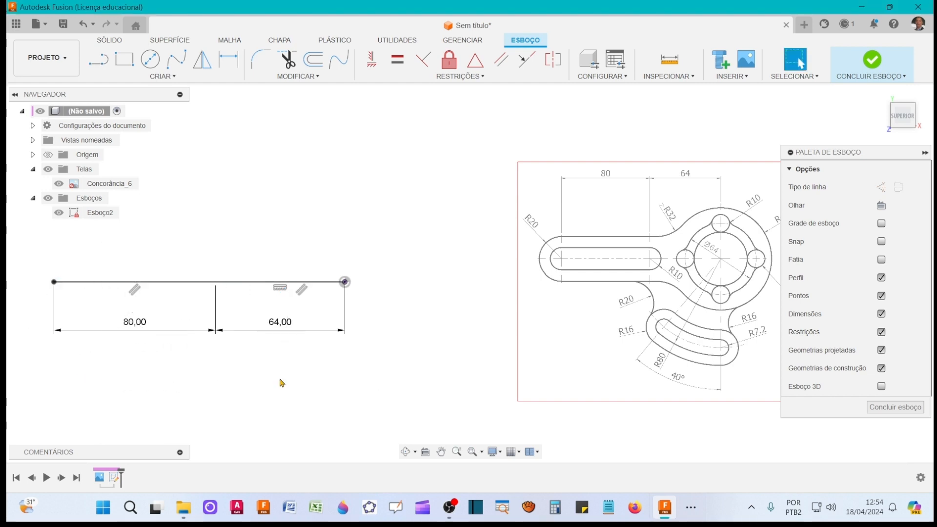
- Convert both the 80 mm and the 64 mm line segments to construction lines
{"action": "scroll", "coordinate": [336, 397], "scroll_direction": "up", "scroll_amount": 1}
{"action": "scroll", "coordinate": [345, 387], "scroll_direction": "down", "scroll_amount": 3}
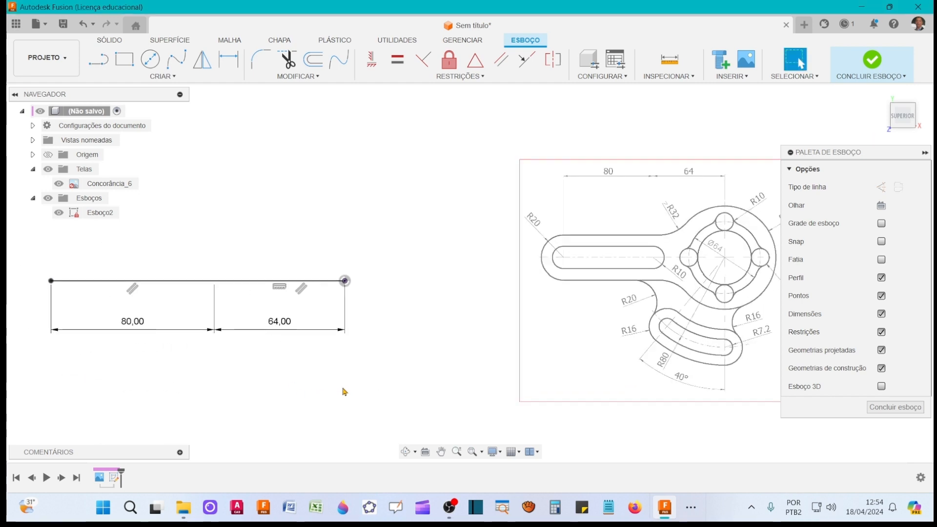
{"action": "middle_click_drag", "start_coordinate": [345, 387], "coordinate": [387, 378]}
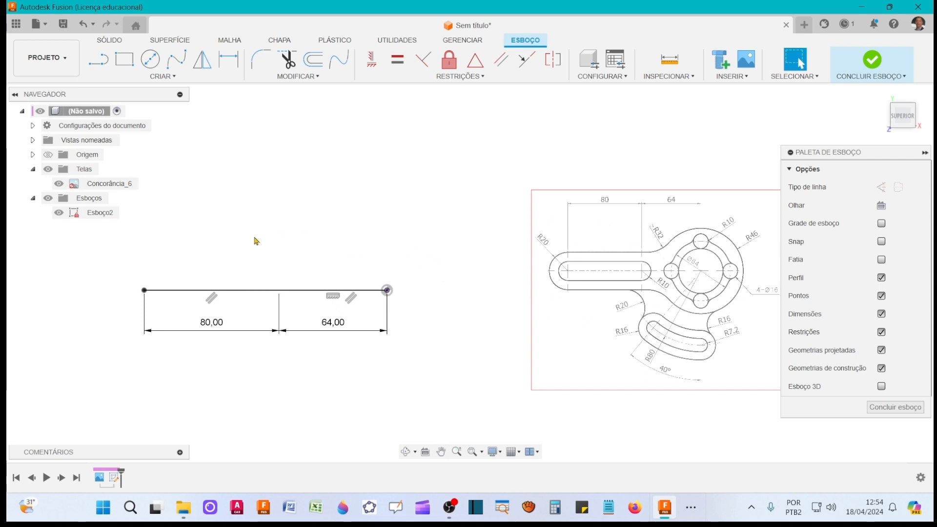
{"action": "left_click", "coordinate": [246, 290]}
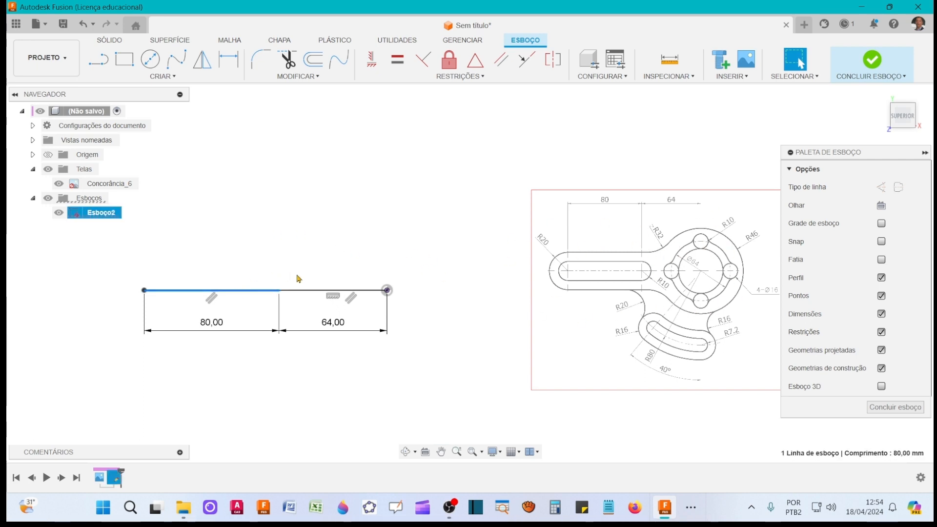
{"action": "left_click", "coordinate": [881, 187]}
{"action": "left_click", "coordinate": [369, 291]}
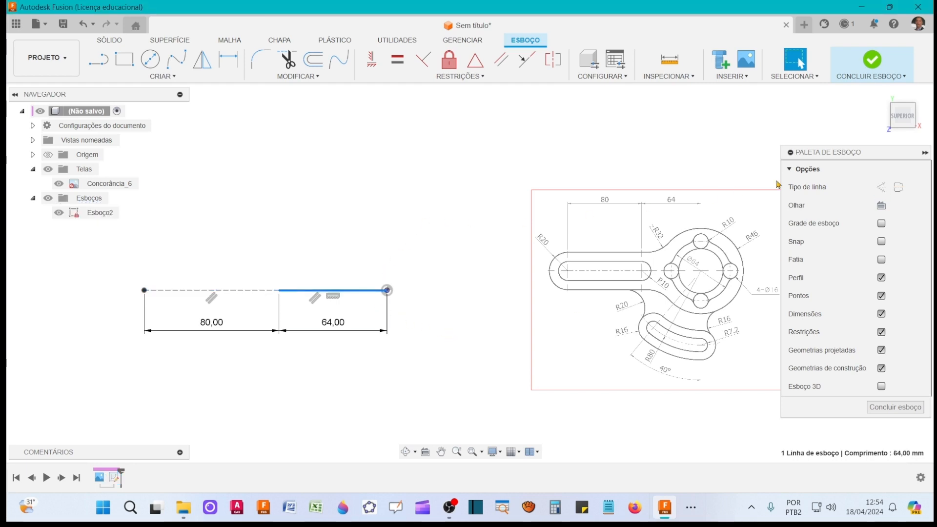
{"action": "left_click", "coordinate": [881, 192]}
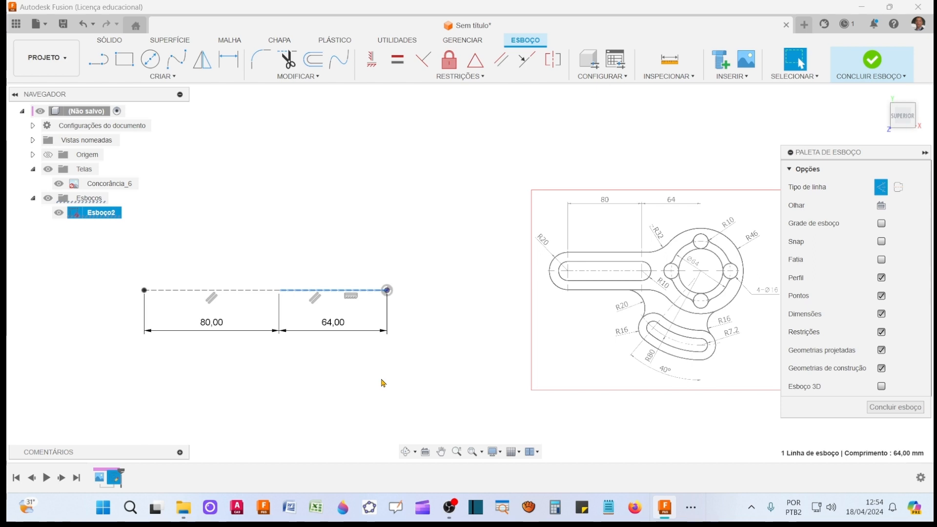
{"action": "key", "text": "Escape"}
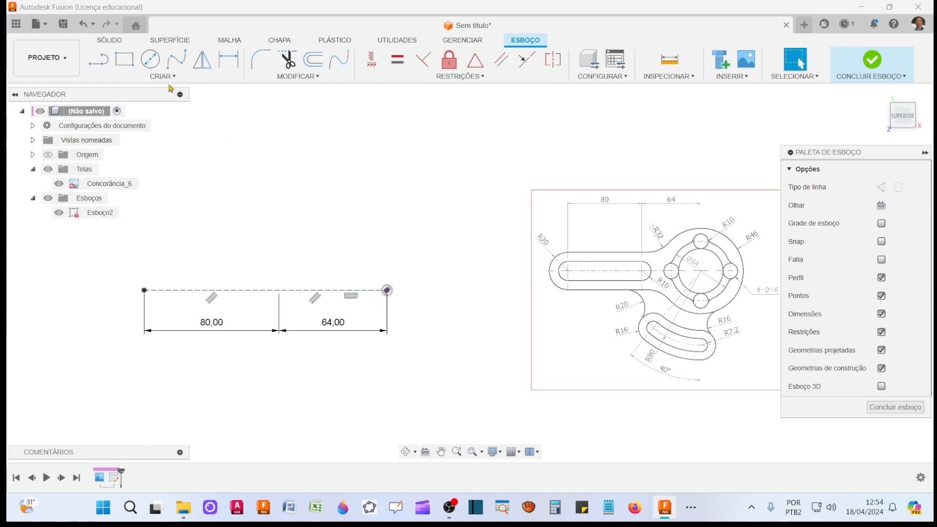
- Draw a 92 mm diameter circle centred on the sketch origin
{"action": "left_click", "coordinate": [149, 59]}
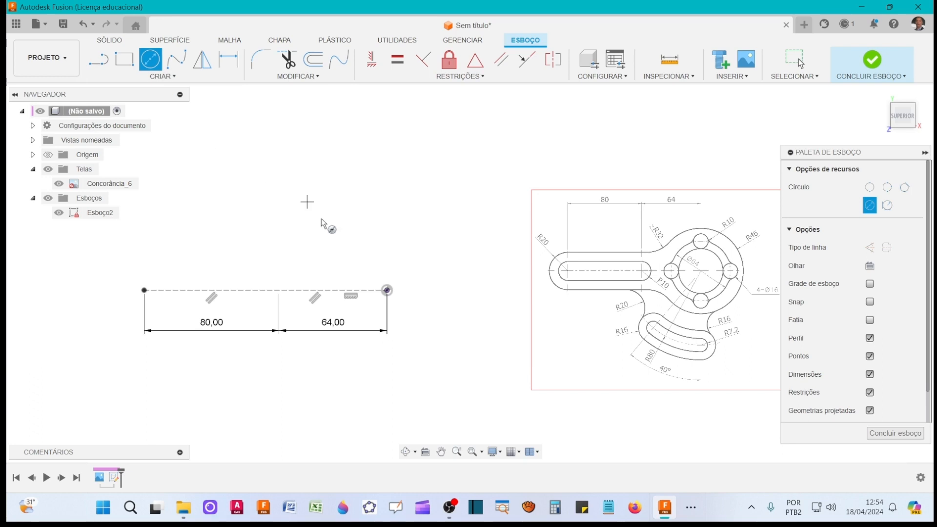
{"action": "left_click", "coordinate": [387, 290]}
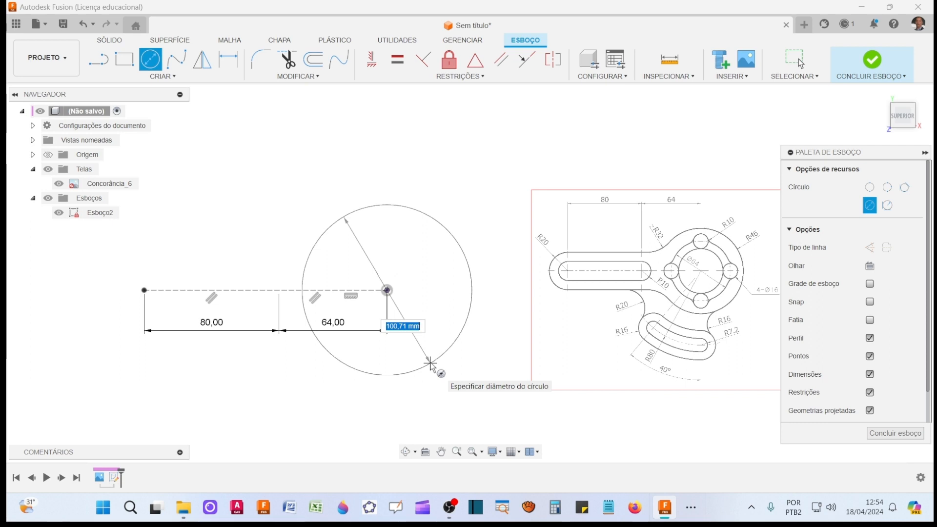
{"action": "type", "text": "92"}
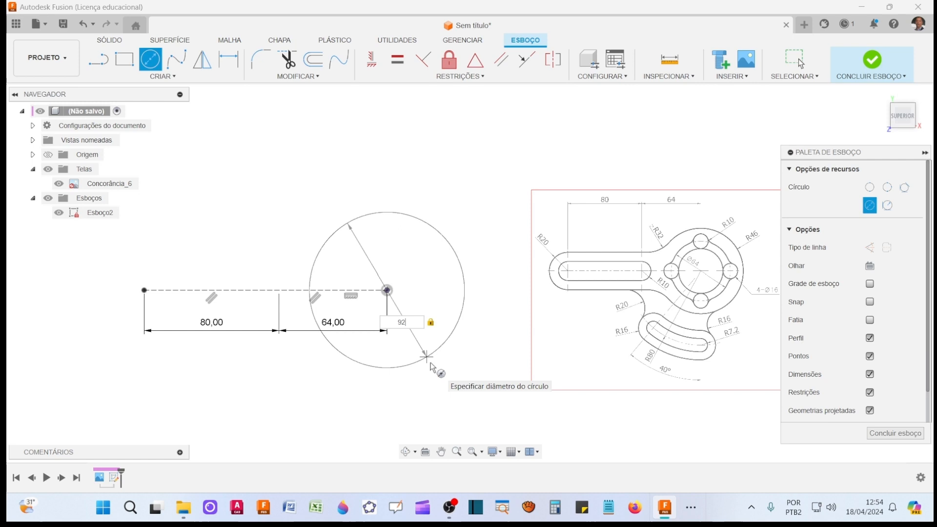
{"action": "key", "text": "Return"}
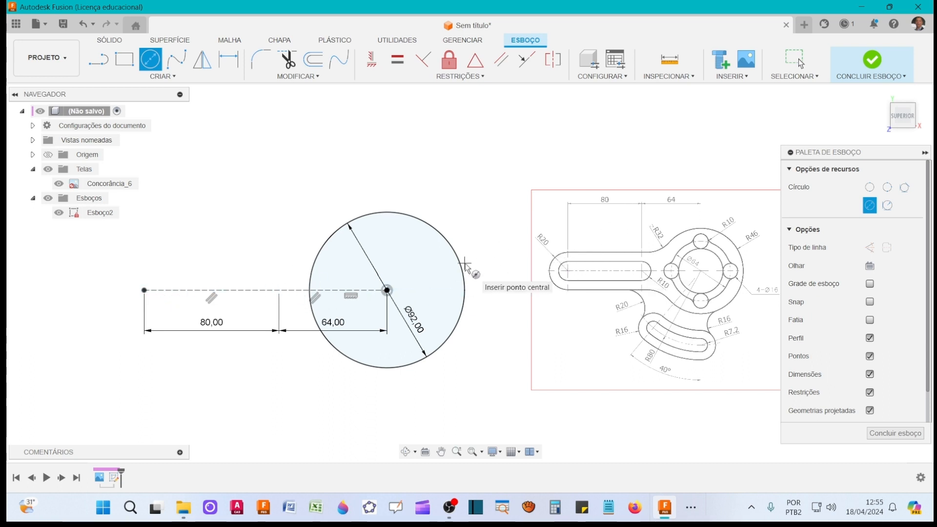
- Draw a center-to-center slot 40 mm wide between the two endpoints of the 80 mm construction line
{"action": "left_click", "coordinate": [176, 79]}
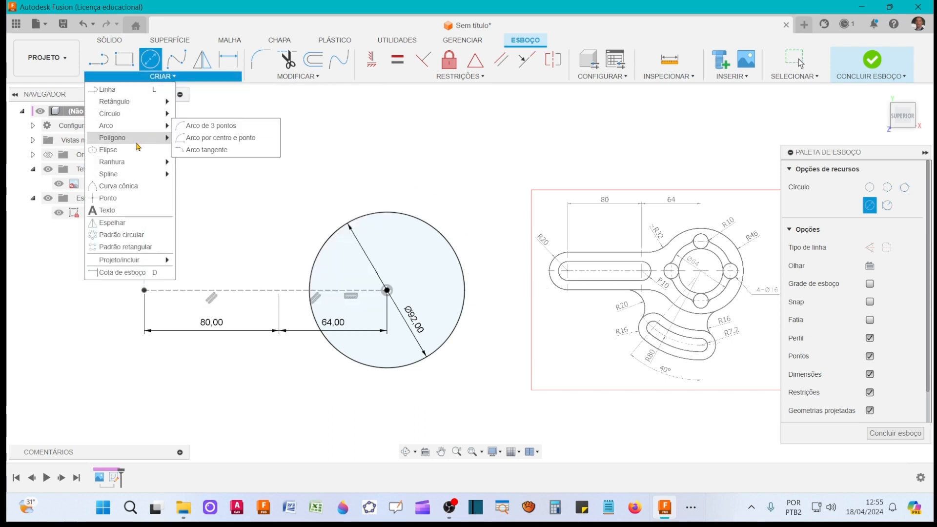
{"action": "mouse_move", "coordinate": [122, 162]}
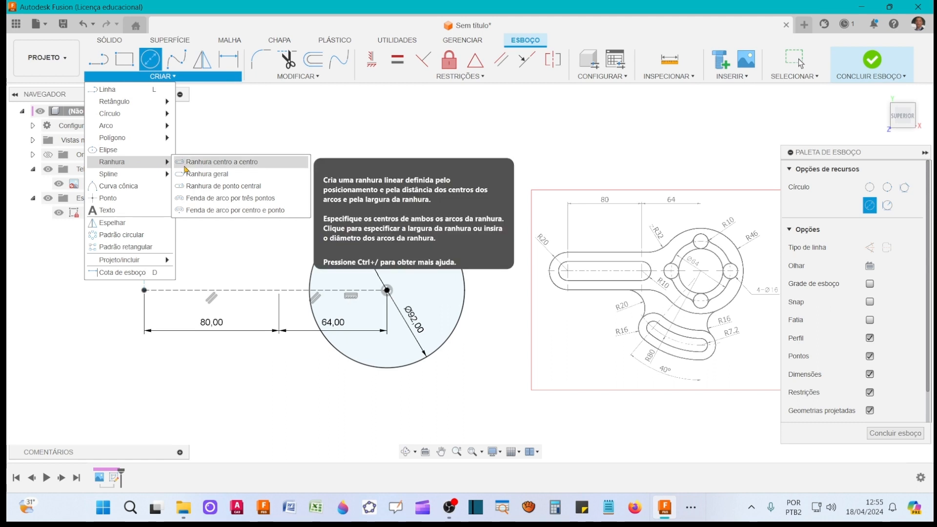
{"action": "left_click", "coordinate": [219, 166]}
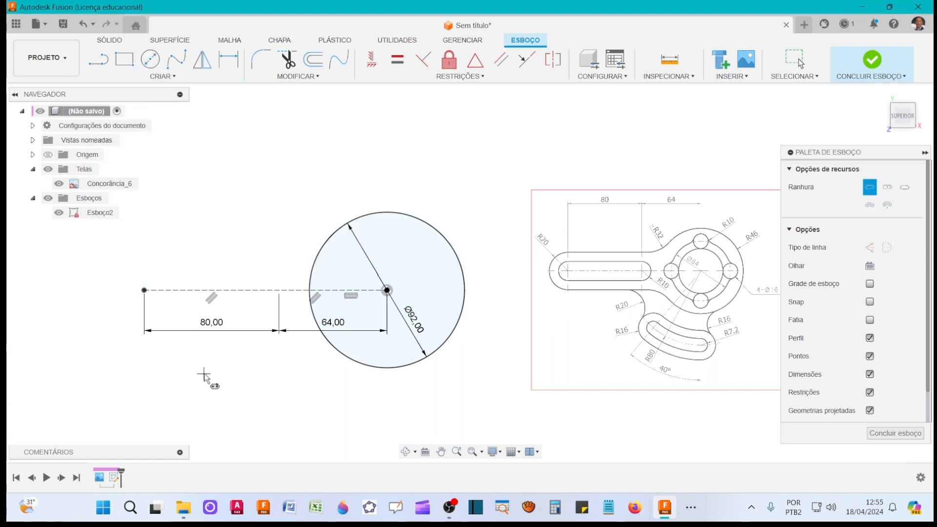
{"action": "middle_click_drag", "start_coordinate": [207, 374], "coordinate": [247, 374]}
{"action": "left_click", "coordinate": [184, 291]}
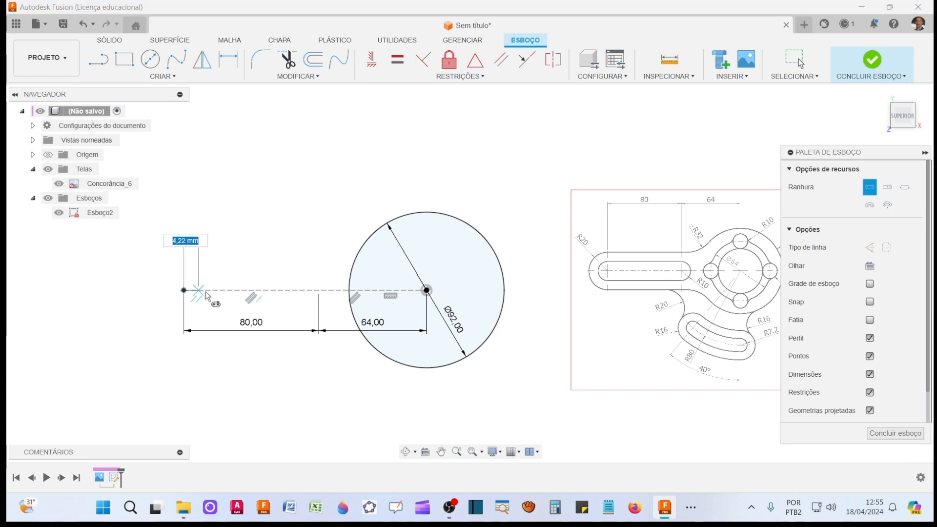
{"action": "left_click", "coordinate": [318, 292]}
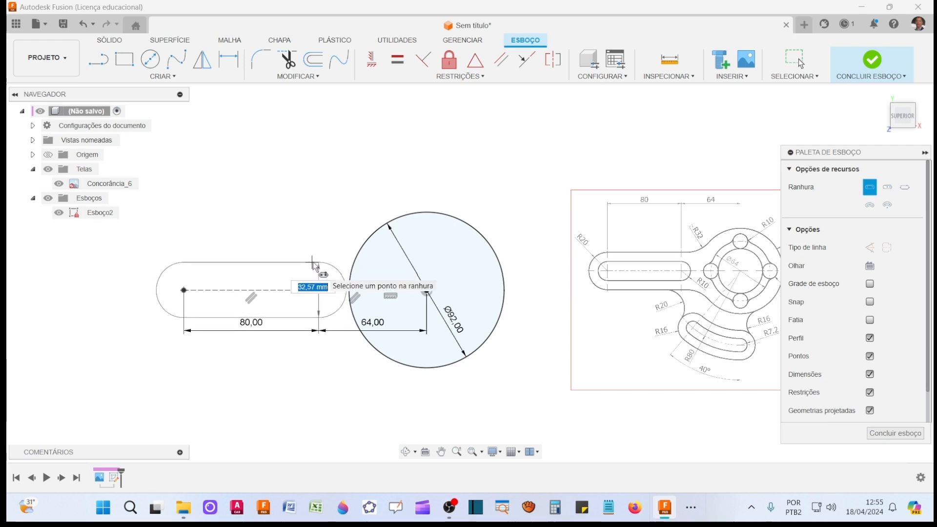
{"action": "type", "text": "40"}
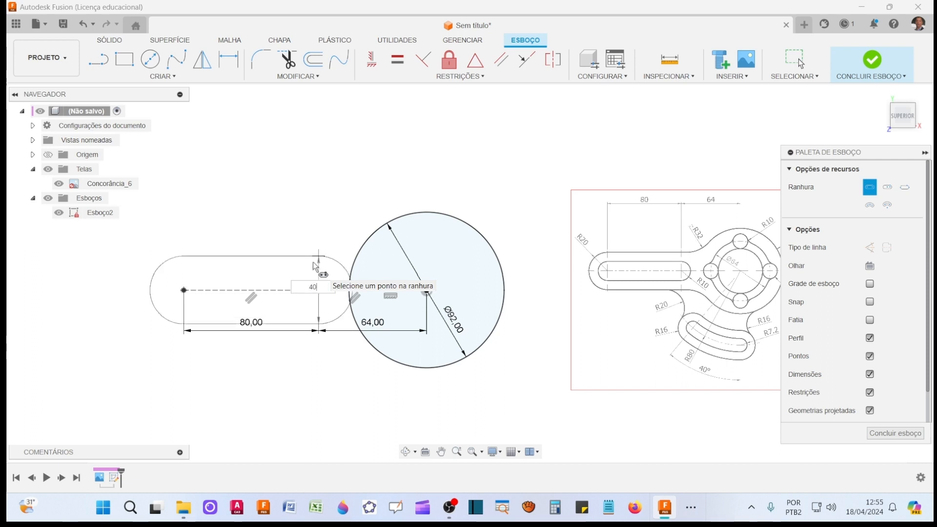
{"action": "key", "text": "Return"}
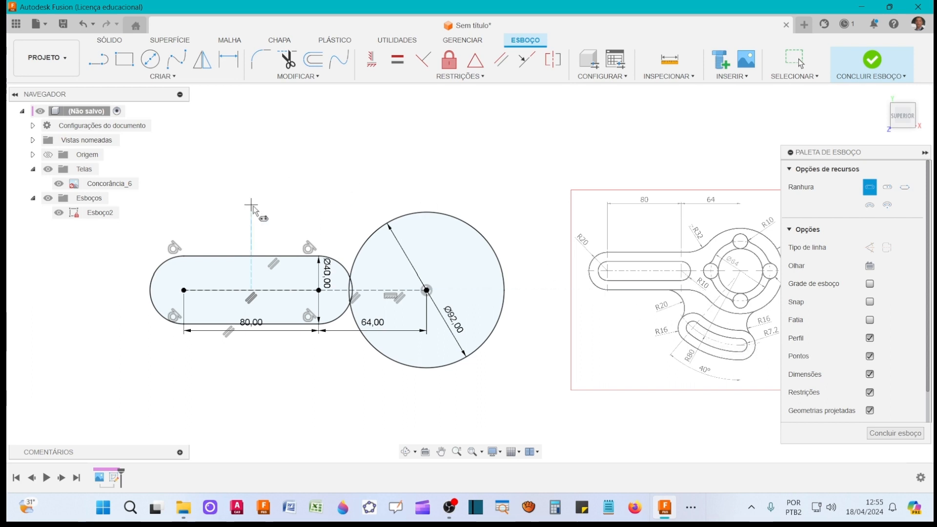
- Draw a second center-to-center slot 20 mm wide on the same two centre points, inside the 40 mm slot
{"action": "left_click", "coordinate": [164, 76]}
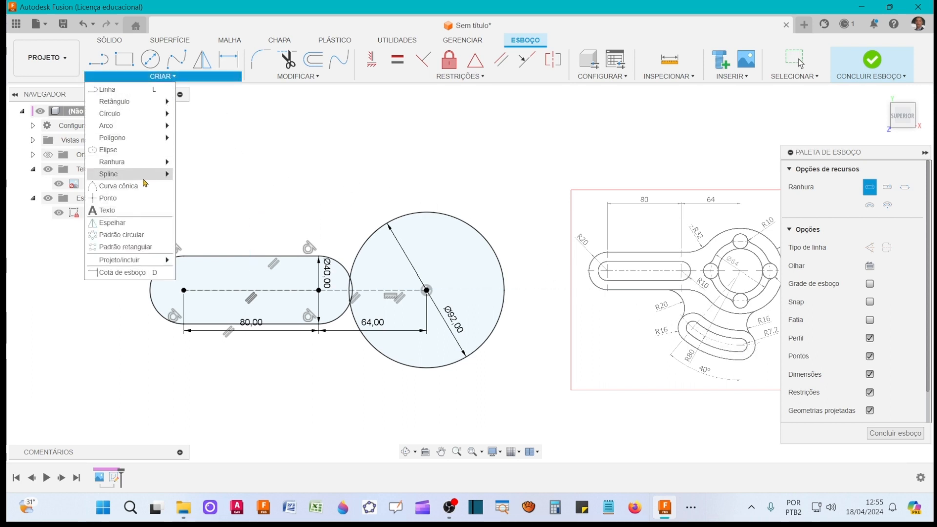
{"action": "mouse_move", "coordinate": [147, 162]}
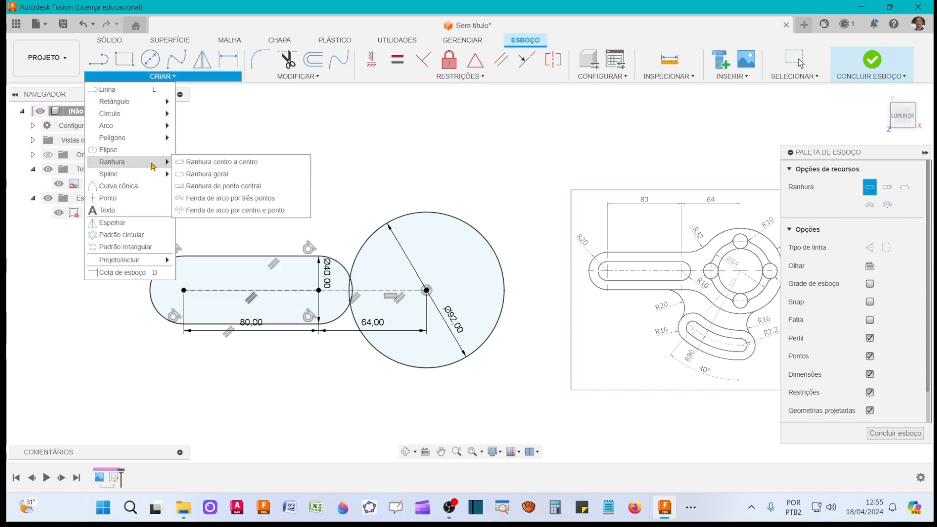
{"action": "left_click", "coordinate": [213, 164]}
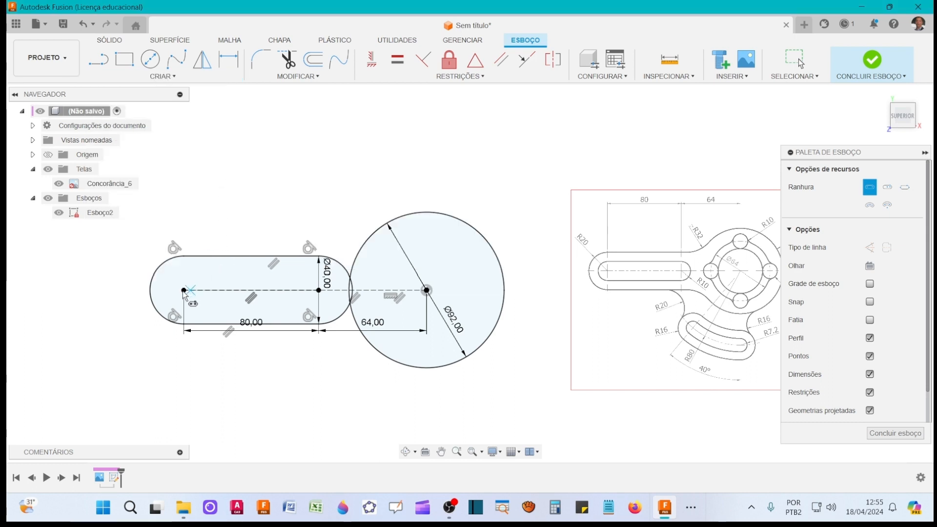
{"action": "middle_click_drag", "start_coordinate": [198, 341], "coordinate": [218, 342]}
{"action": "left_click", "coordinate": [205, 291]}
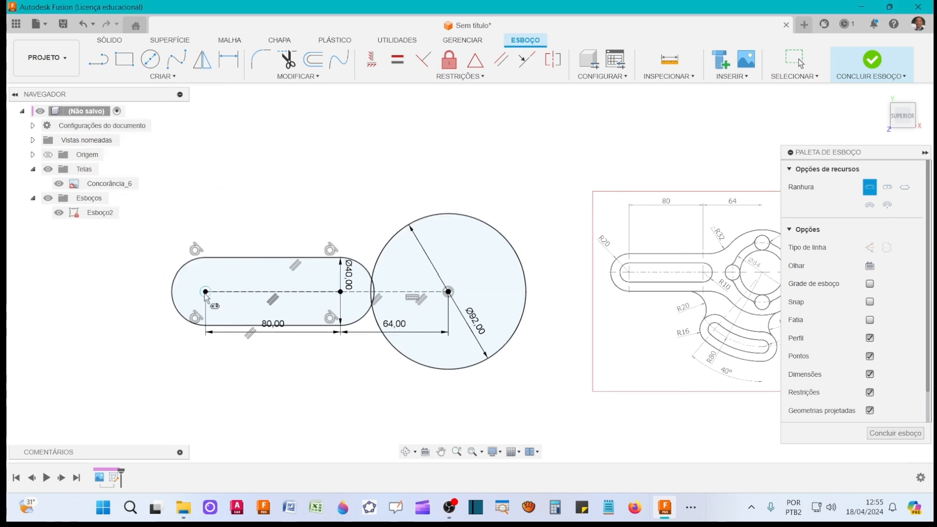
{"action": "left_click", "coordinate": [340, 292]}
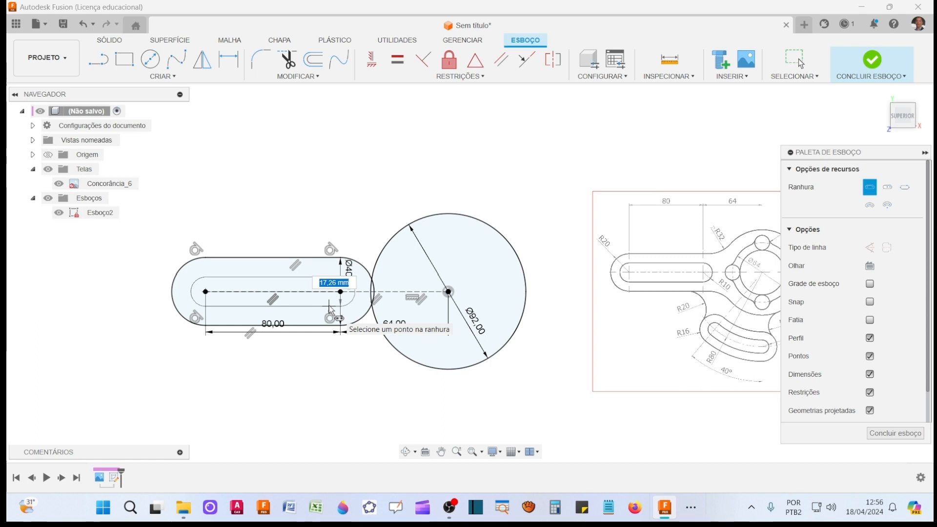
{"action": "type", "text": "20"}
{"action": "key", "text": "Tab"}
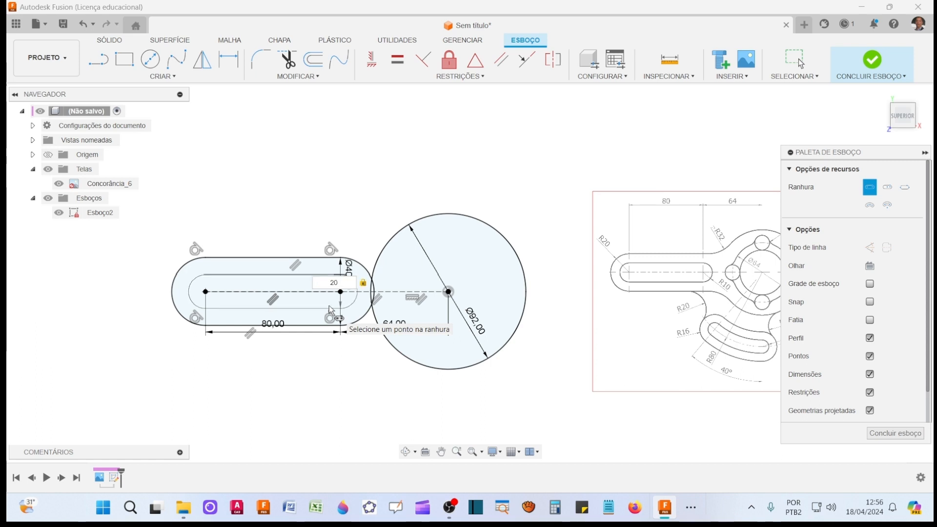
{"action": "left_click", "coordinate": [330, 309]}
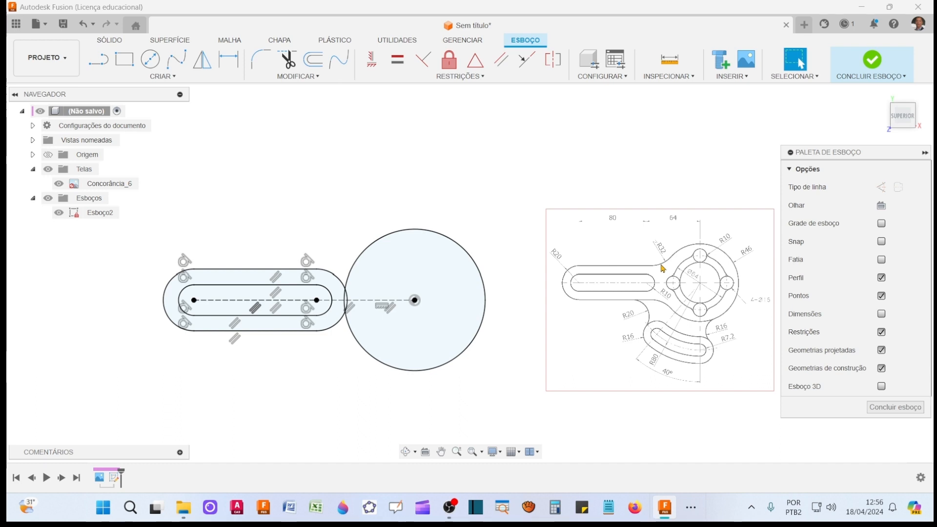
- Delete the outer slot's right end arc, next to the large circle
{"action": "scroll", "coordinate": [663, 268], "scroll_direction": "up", "scroll_amount": 5}
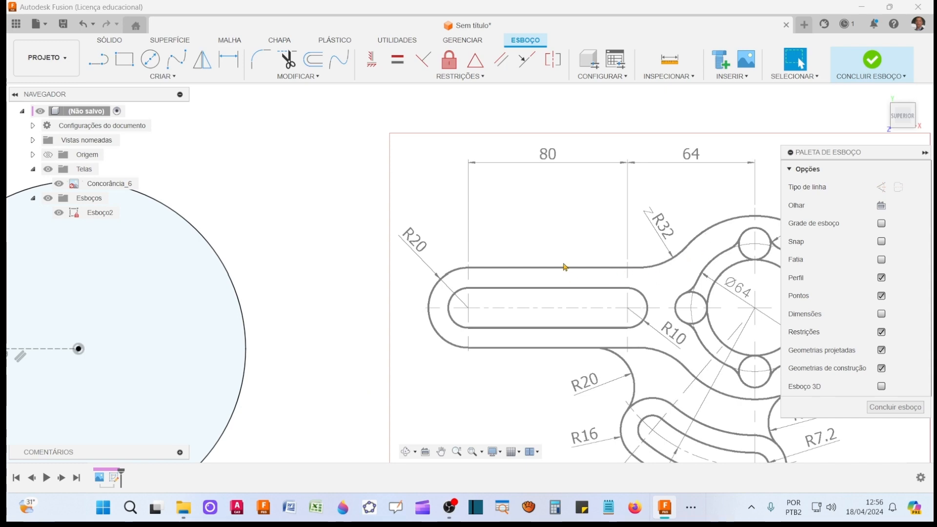
{"action": "scroll", "coordinate": [564, 266], "scroll_direction": "down", "scroll_amount": 5}
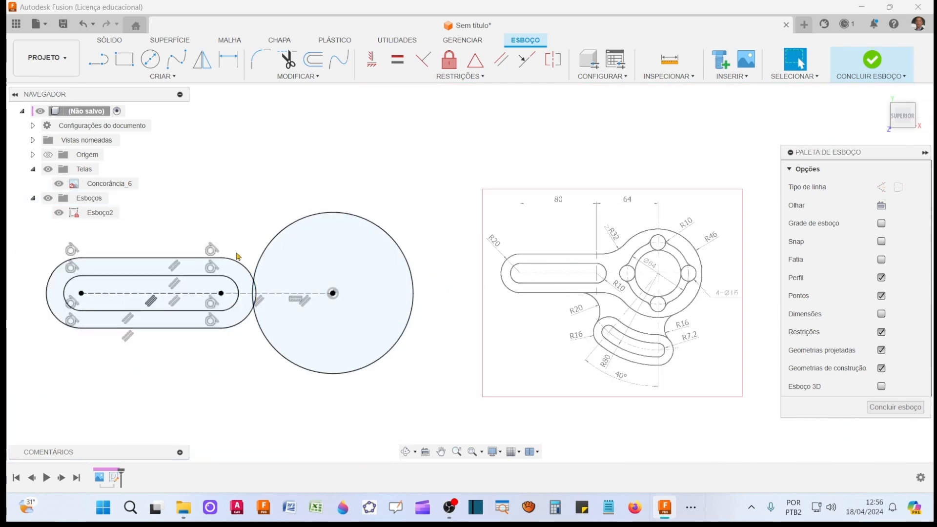
{"action": "middle_click_drag", "start_coordinate": [315, 270], "coordinate": [353, 274]}
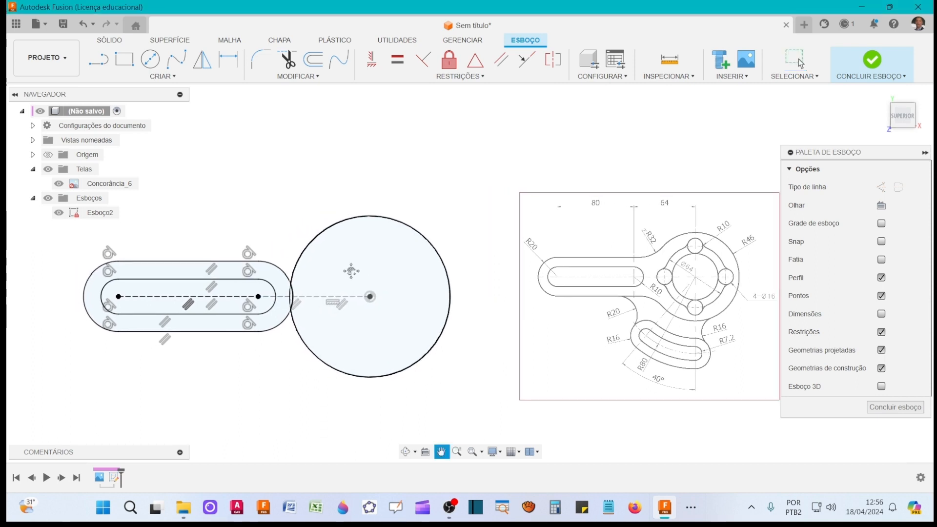
{"action": "left_click", "coordinate": [285, 273]}
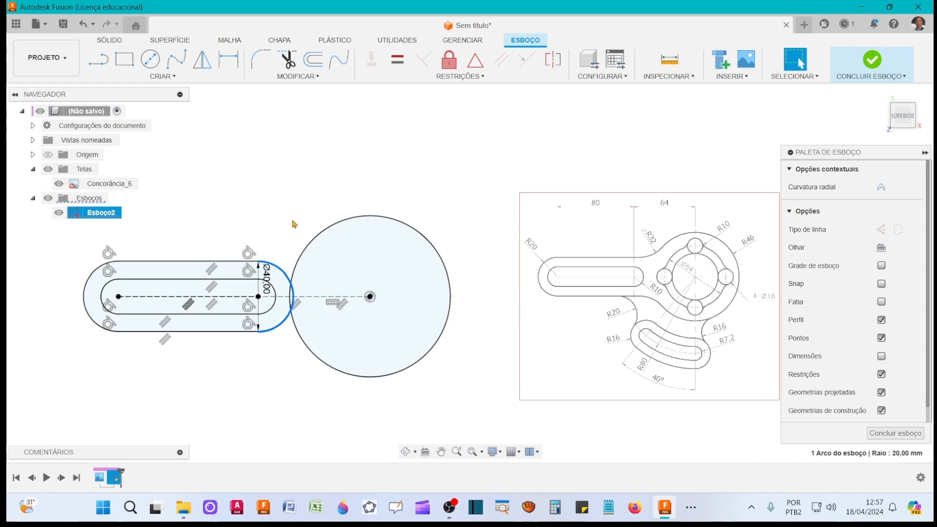
{"action": "key", "text": "Delete"}
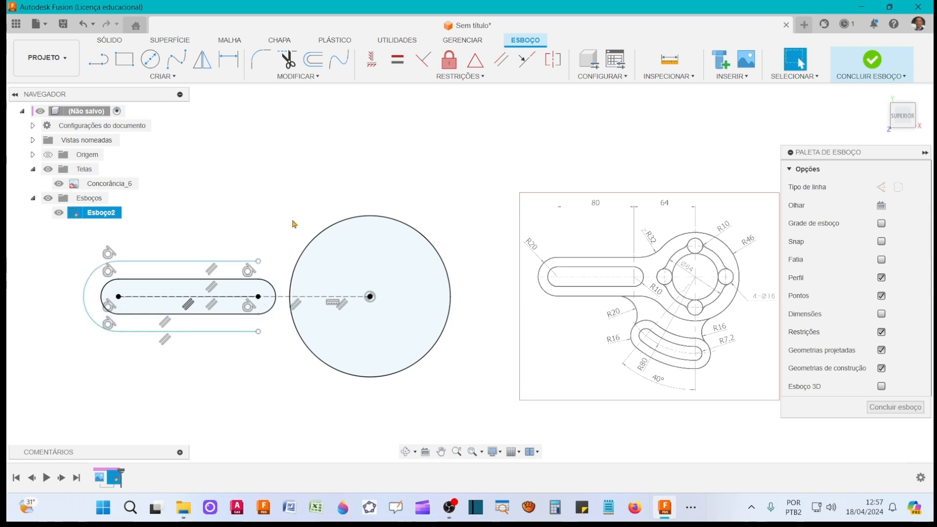
- Stretch the outer slot's two straight edges by their open endpoints so they reach toward the large circle
{"action": "scroll", "coordinate": [171, 246], "scroll_direction": "up", "scroll_amount": 4}
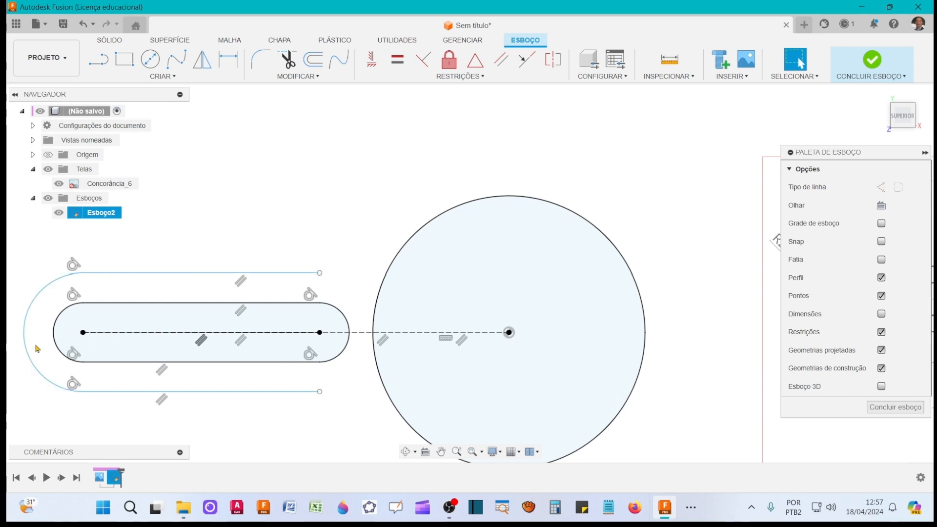
{"action": "left_click", "coordinate": [324, 275]}
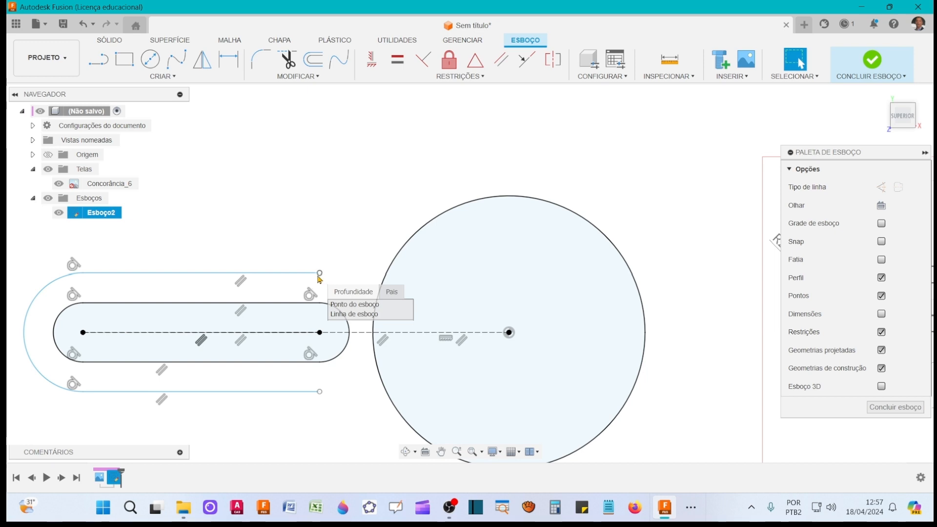
{"action": "left_click_drag", "start_coordinate": [321, 276], "coordinate": [374, 273]}
{"action": "mouse_move", "coordinate": [320, 391]}
{"action": "left_mouse_down"}
{"action": "mouse_move", "coordinate": [377, 396]}
{"action": "mouse_move", "coordinate": [362, 399]}
{"action": "mouse_move", "coordinate": [377, 407]}
{"action": "left_mouse_up"}
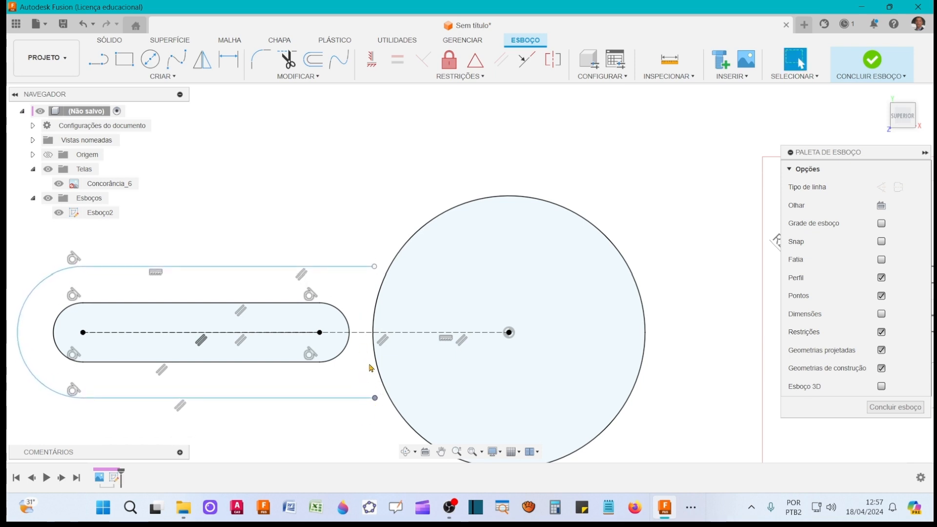
- Dimension the distance between the outer slot's upper and lower straight edges as 40 mm
{"action": "middle_click_drag", "start_coordinate": [341, 379], "coordinate": [467, 343]}
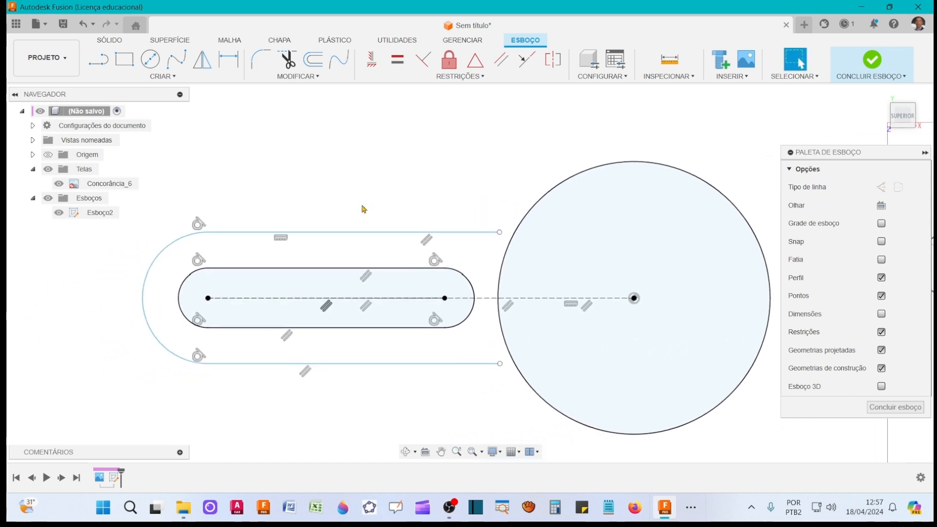
{"action": "left_click", "coordinate": [230, 61]}
{"action": "left_click", "coordinate": [320, 234]}
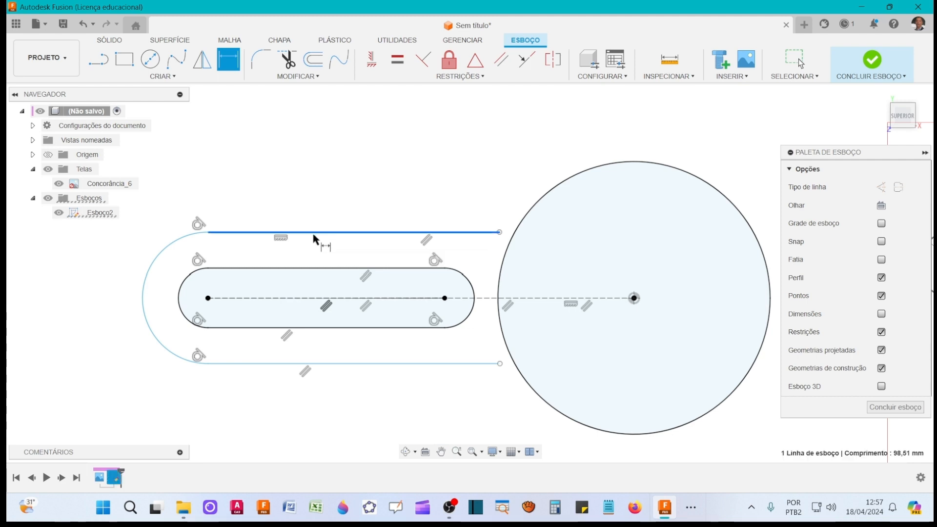
{"action": "left_click", "coordinate": [327, 364]}
{"action": "left_click", "coordinate": [118, 340]}
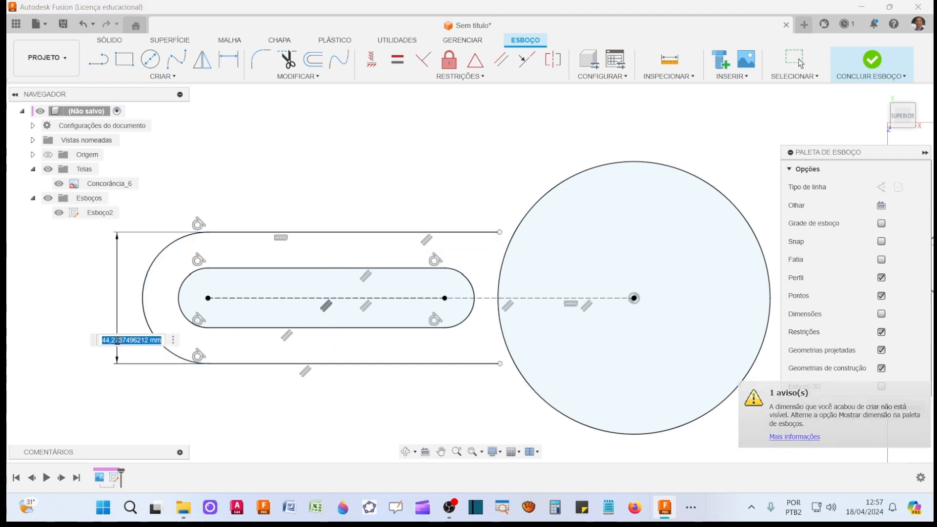
{"action": "type", "text": "40"}
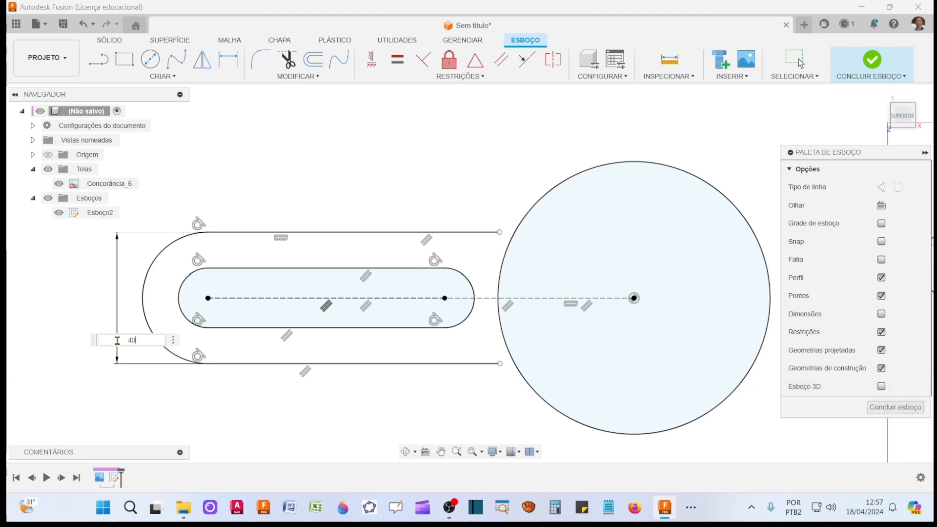
{"action": "key", "text": "Return"}
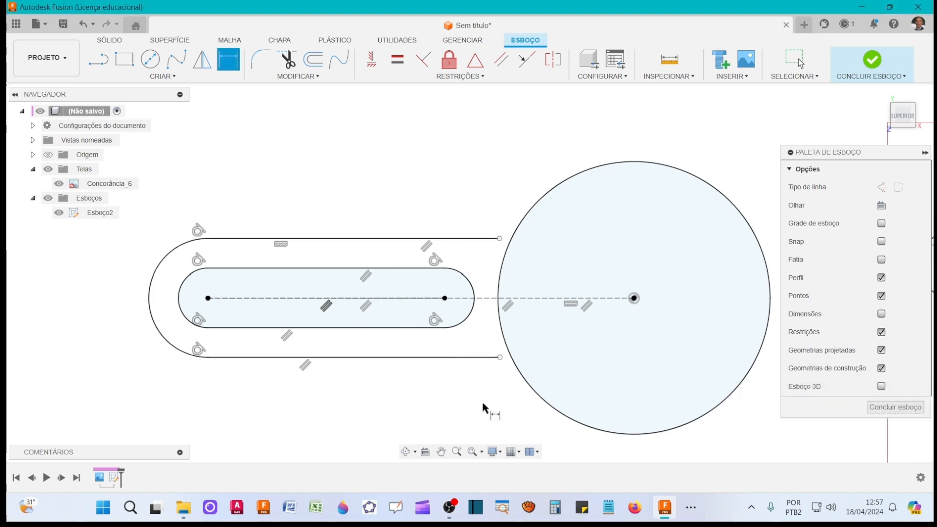
- Draw a 64 mm diameter circle above the outer slot, near its junction with the large circle
{"action": "scroll", "coordinate": [481, 403], "scroll_direction": "up", "scroll_amount": 1}
{"action": "scroll", "coordinate": [480, 402], "scroll_direction": "down", "scroll_amount": 1}
{"action": "middle_click_drag", "start_coordinate": [478, 398], "coordinate": [293, 352]}
{"action": "scroll", "coordinate": [419, 383], "scroll_direction": "down", "scroll_amount": 4}
{"action": "key", "text": "d"}
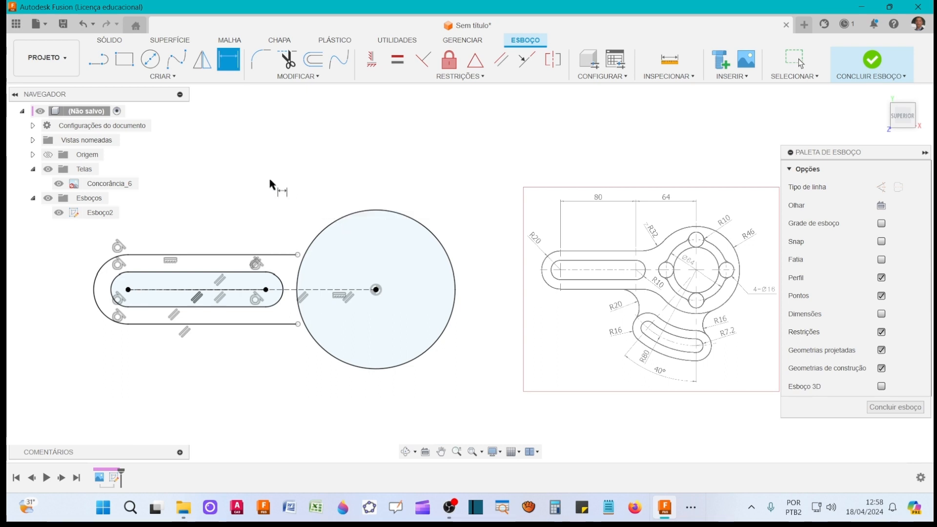
{"action": "left_click", "coordinate": [149, 59]}
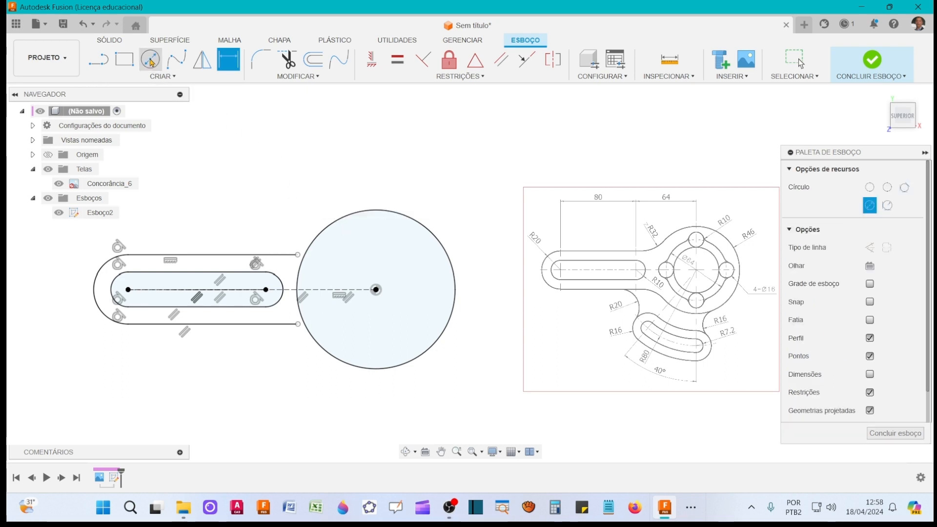
{"action": "left_click", "coordinate": [271, 196]}
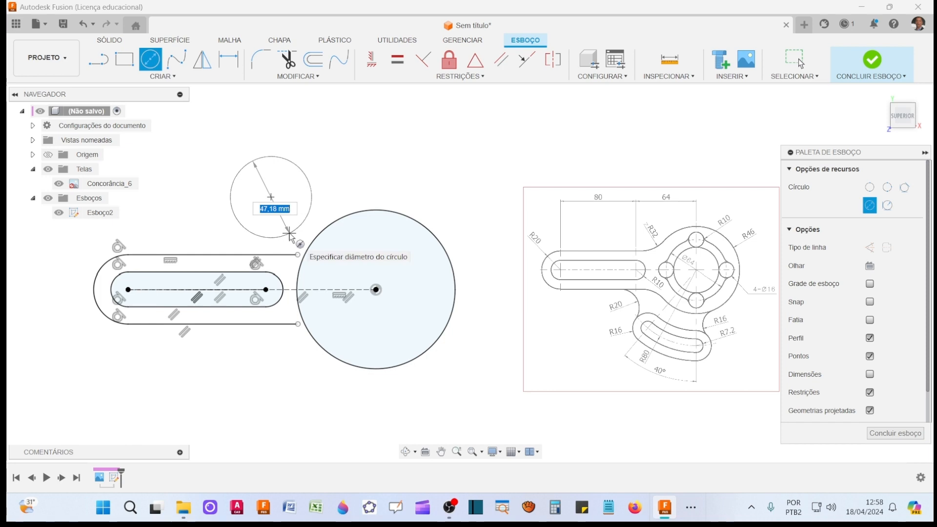
{"action": "type", "text": "64"}
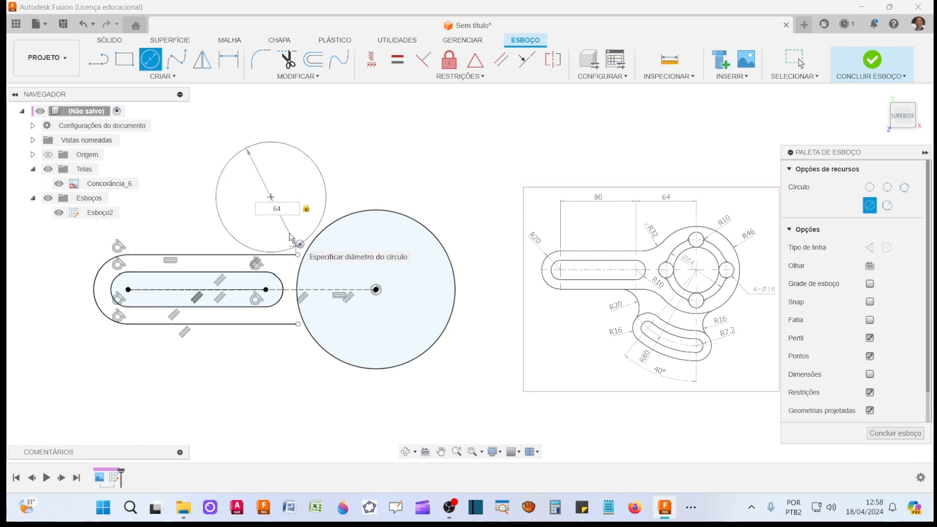
{"action": "key", "text": "Return"}
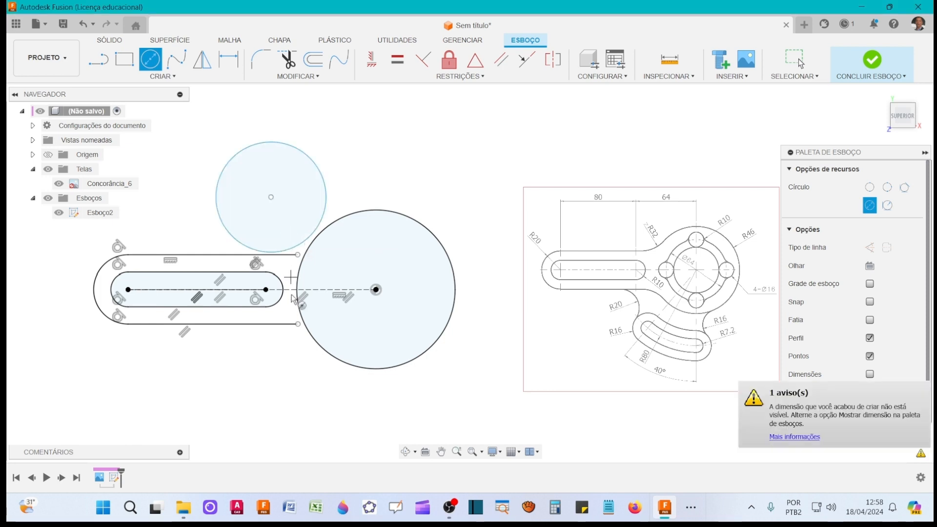
- Draw a second 64 mm diameter circle below the outer slot, near the large circle
{"action": "left_click", "coordinate": [292, 403]}
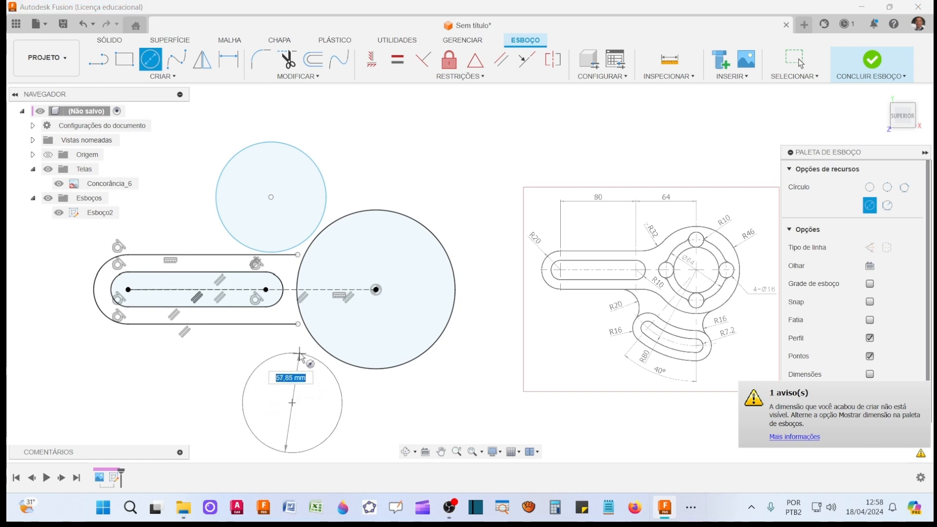
{"action": "type", "text": "64"}
{"action": "key", "text": "Return"}
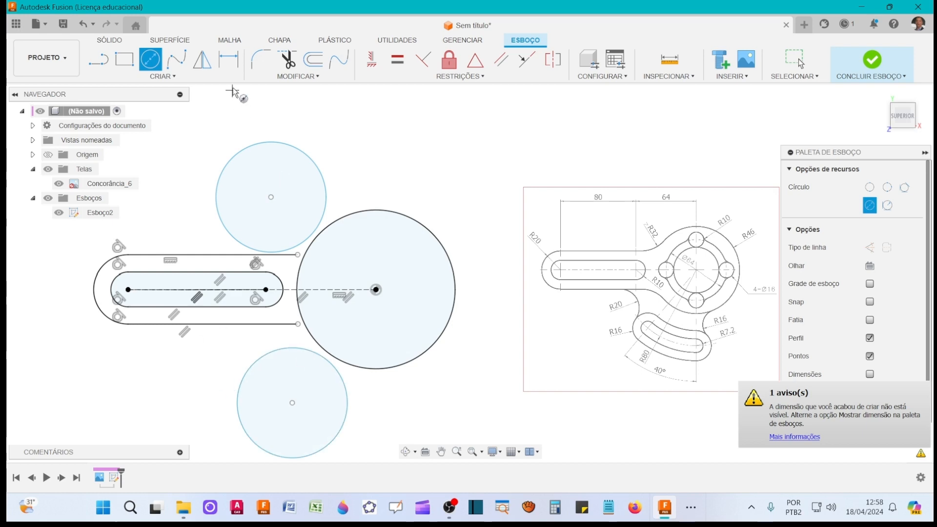
- Make the upper 64 mm circle tangent to the large circle and to the outer slot's upper edge
{"action": "left_click", "coordinate": [486, 79]}
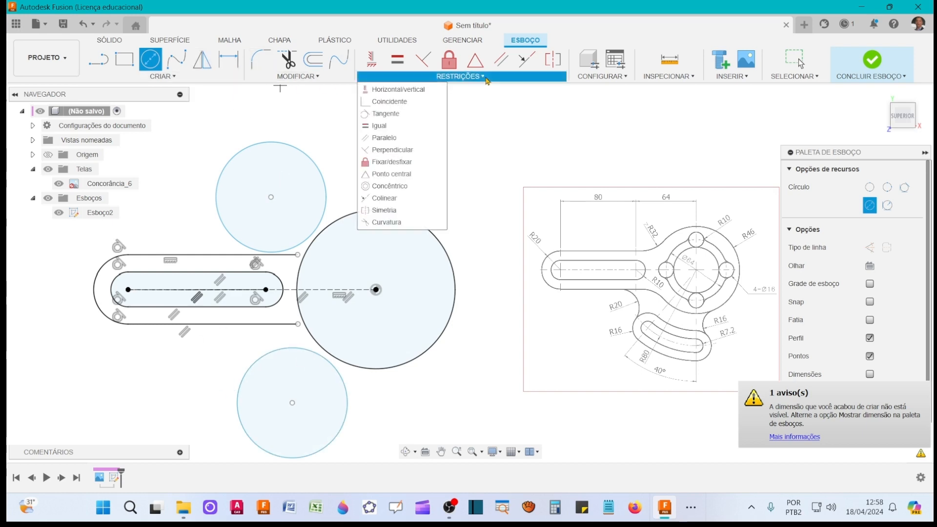
{"action": "left_click", "coordinate": [390, 112]}
{"action": "left_click", "coordinate": [327, 190]}
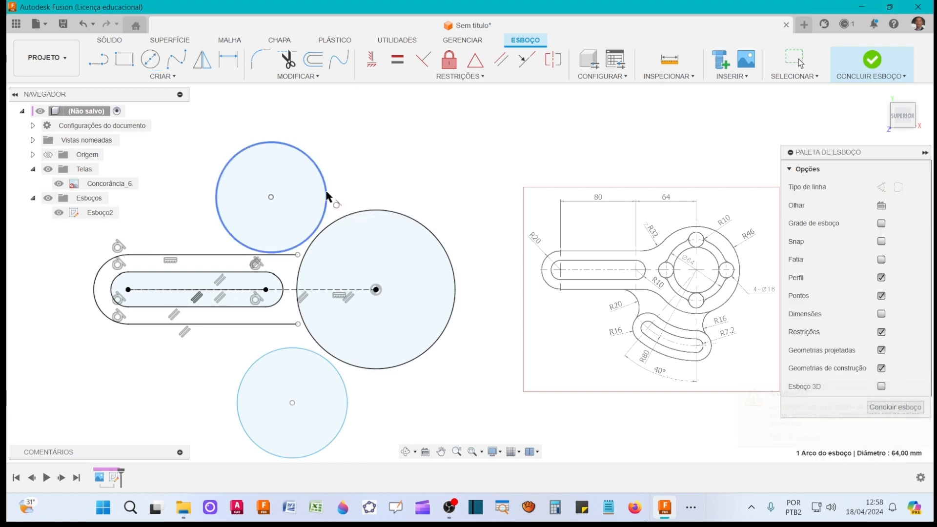
{"action": "left_click", "coordinate": [361, 210]}
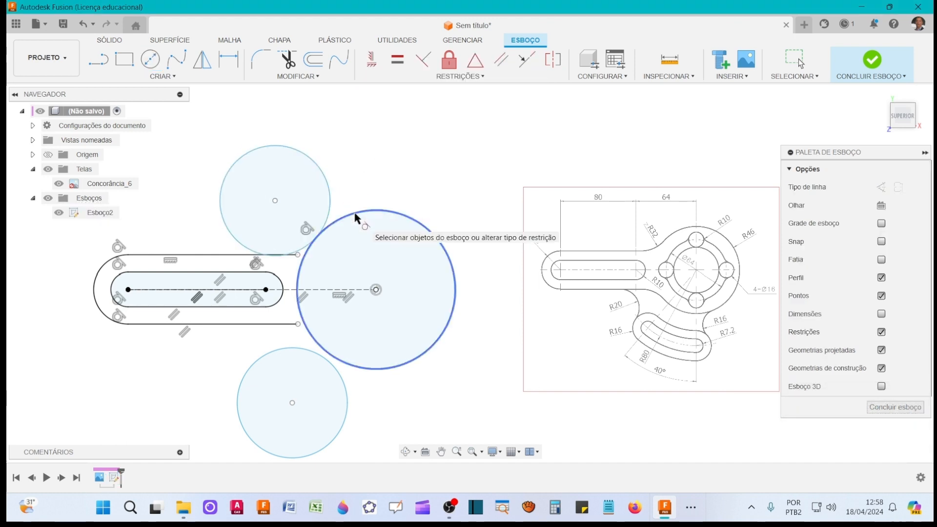
{"action": "left_click", "coordinate": [232, 239]}
{"action": "left_click", "coordinate": [239, 254]}
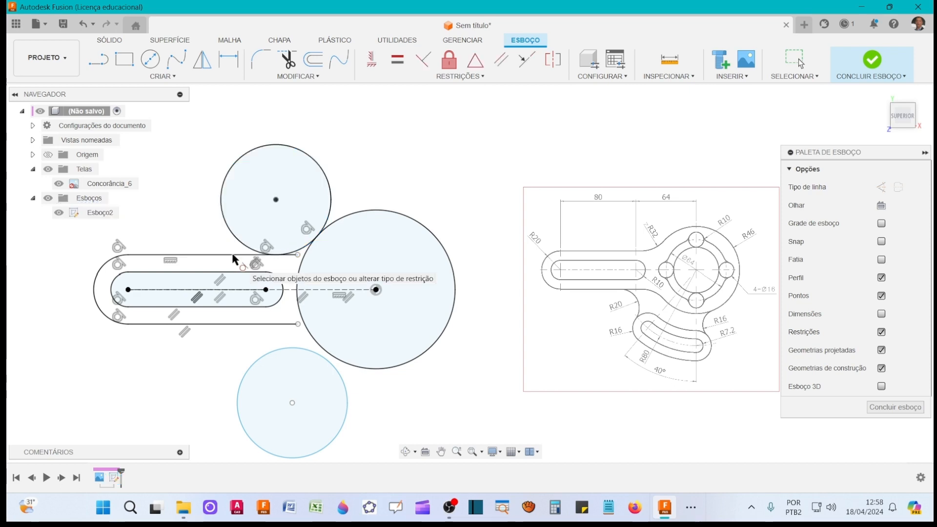
- Make the lower 64 mm circle tangent to the large circle and to the outer slot's lower edge
{"action": "left_click", "coordinate": [313, 352]}
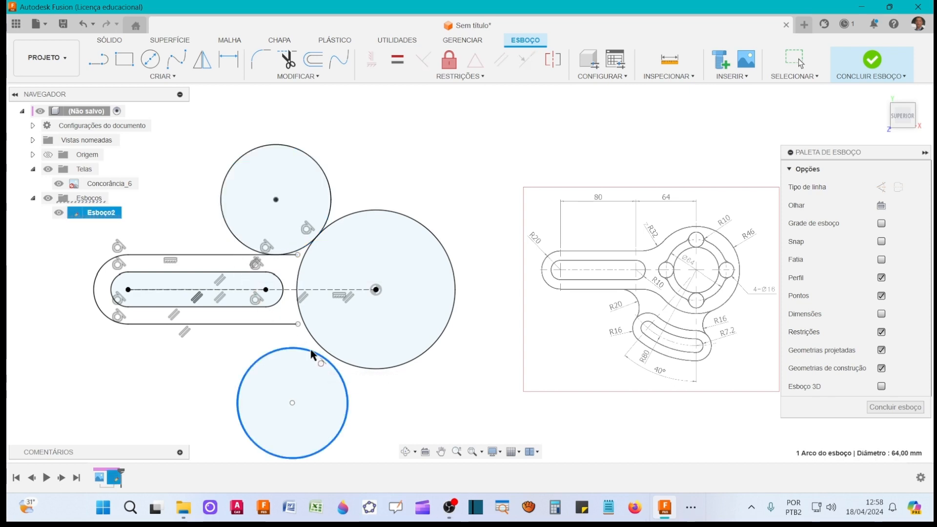
{"action": "left_click", "coordinate": [318, 348]}
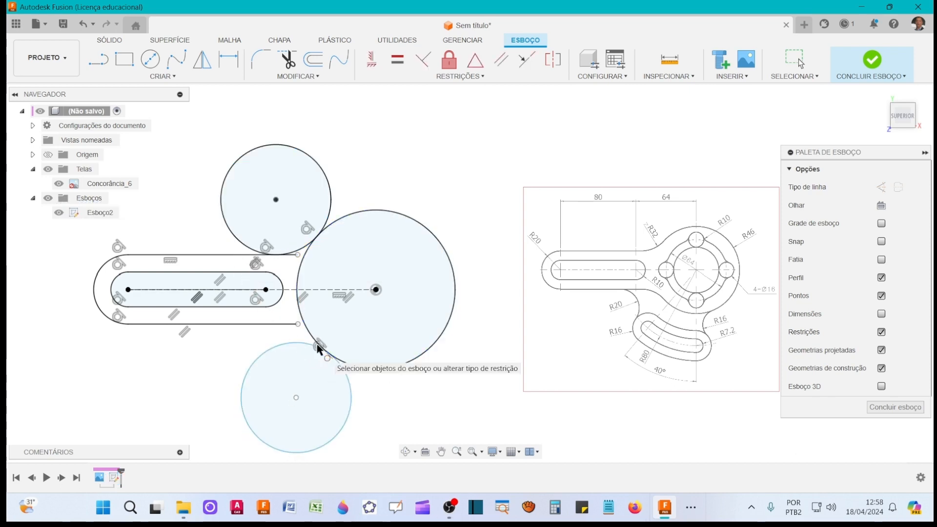
{"action": "left_click", "coordinate": [283, 344]}
{"action": "left_click", "coordinate": [273, 324]}
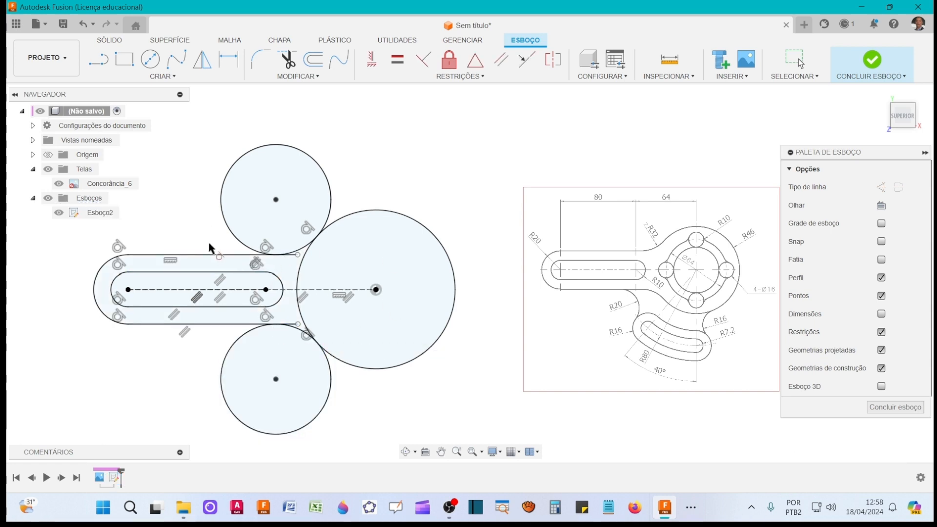
- Trim the excess slot edge ends and both 64 mm circles, leaving only the tangent arcs joining the slot to the large circle
{"action": "scroll", "coordinate": [209, 248], "scroll_direction": "up", "scroll_amount": 3}
{"action": "scroll", "coordinate": [209, 247], "scroll_direction": "up", "scroll_amount": 1}
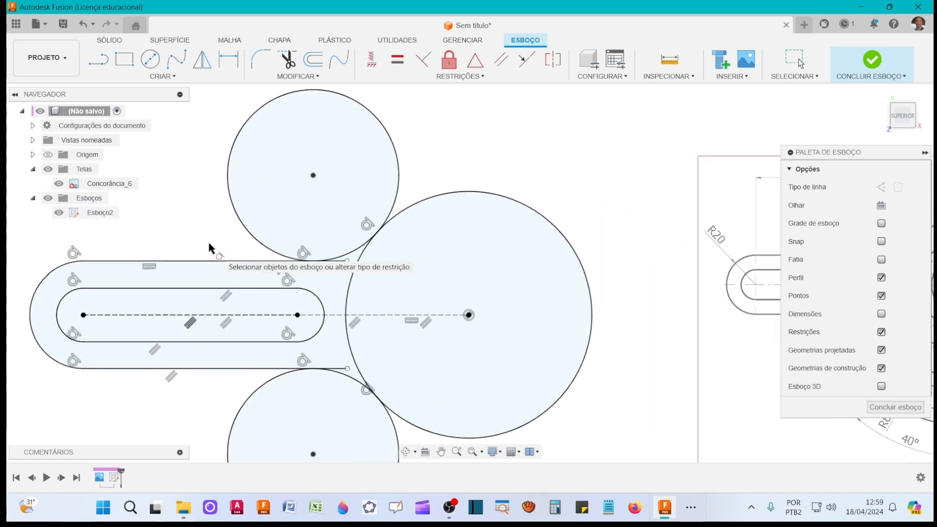
{"action": "left_click", "coordinate": [287, 60]}
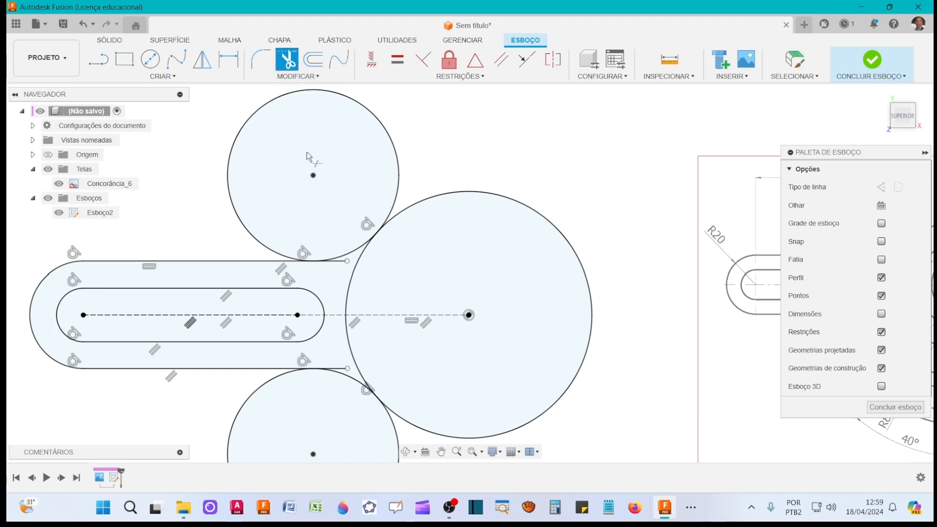
{"action": "left_click", "coordinate": [332, 264]}
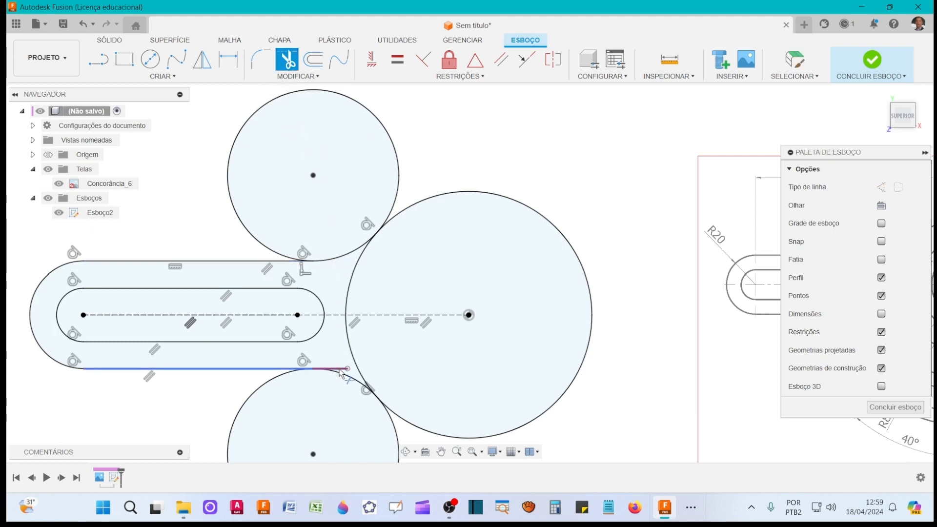
{"action": "left_click", "coordinate": [399, 170]}
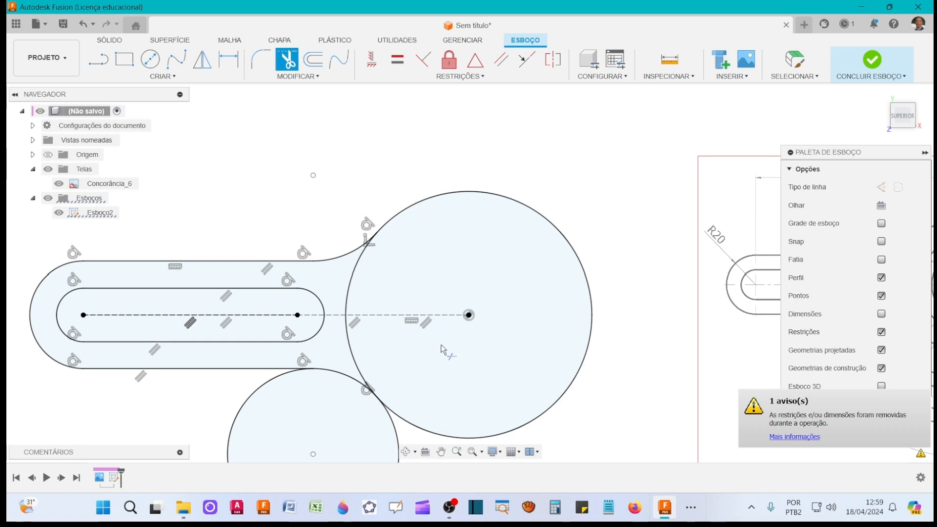
{"action": "middle_click_drag", "start_coordinate": [441, 349], "coordinate": [454, 262]}
{"action": "left_click", "coordinate": [411, 349]}
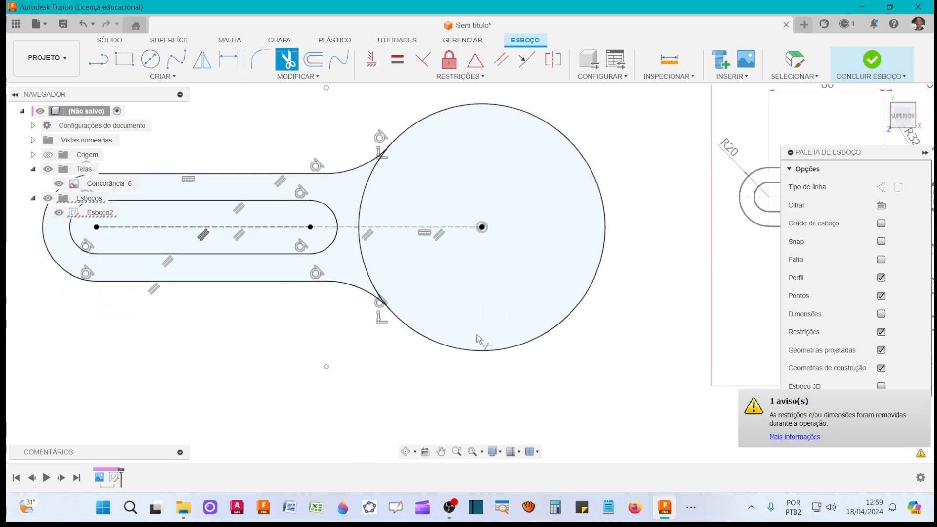
- Examine the curved slot's radii, angle and connecting fillets in the reference drawing
{"action": "scroll", "coordinate": [476, 334], "scroll_direction": "down", "scroll_amount": 3}
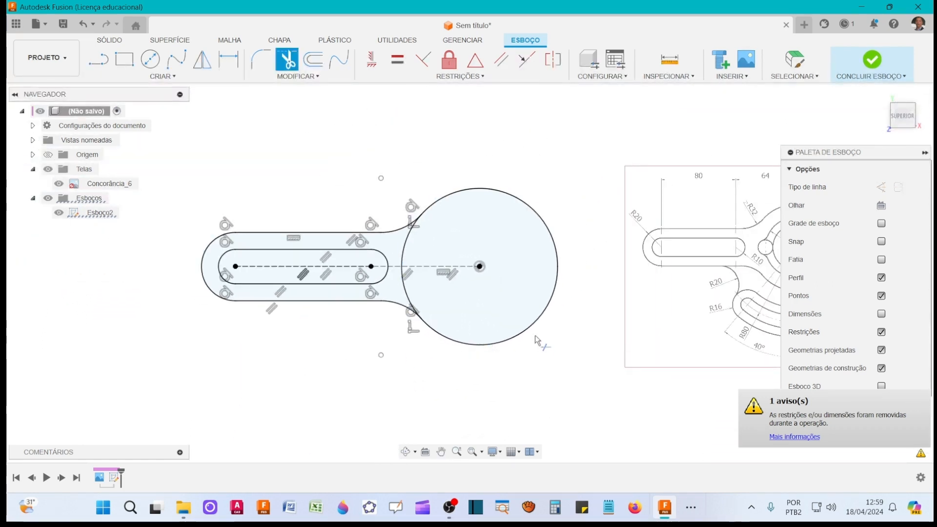
{"action": "middle_click_drag", "start_coordinate": [537, 341], "coordinate": [414, 352]}
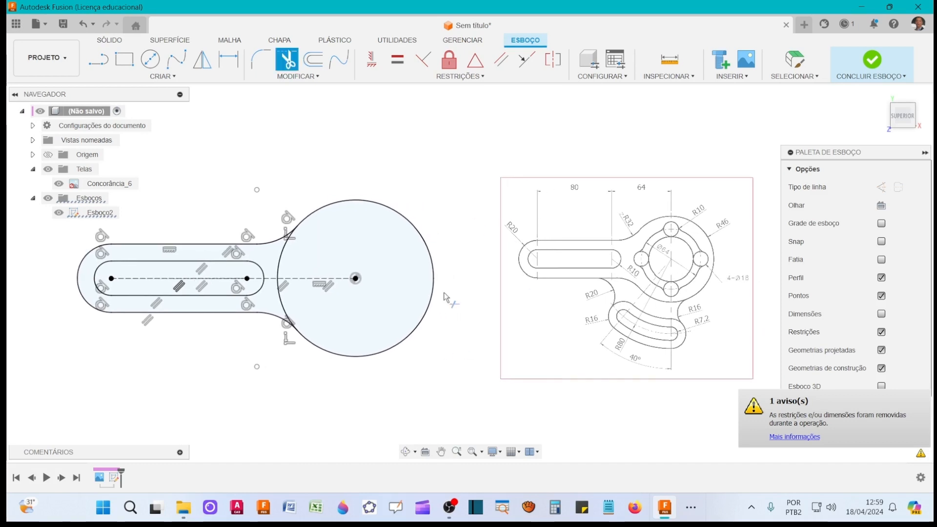
{"action": "mouse_move", "coordinate": [445, 297]}
{"action": "middle_mouse_down"}
{"action": "mouse_move", "coordinate": [461, 335]}
{"action": "mouse_move", "coordinate": [473, 339]}
{"action": "middle_mouse_up"}
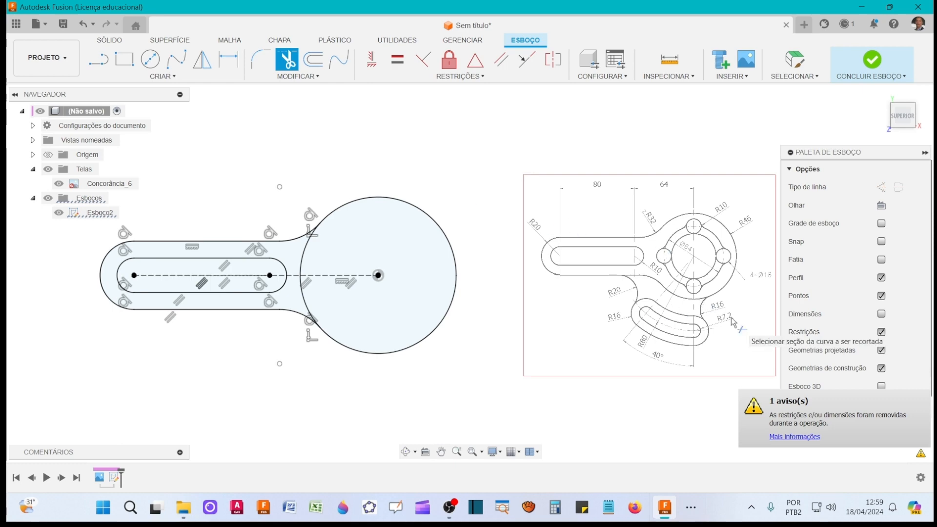
{"action": "scroll", "coordinate": [665, 315], "scroll_direction": "up", "scroll_amount": 6}
{"action": "scroll", "coordinate": [712, 330], "scroll_direction": "up", "scroll_amount": 1}
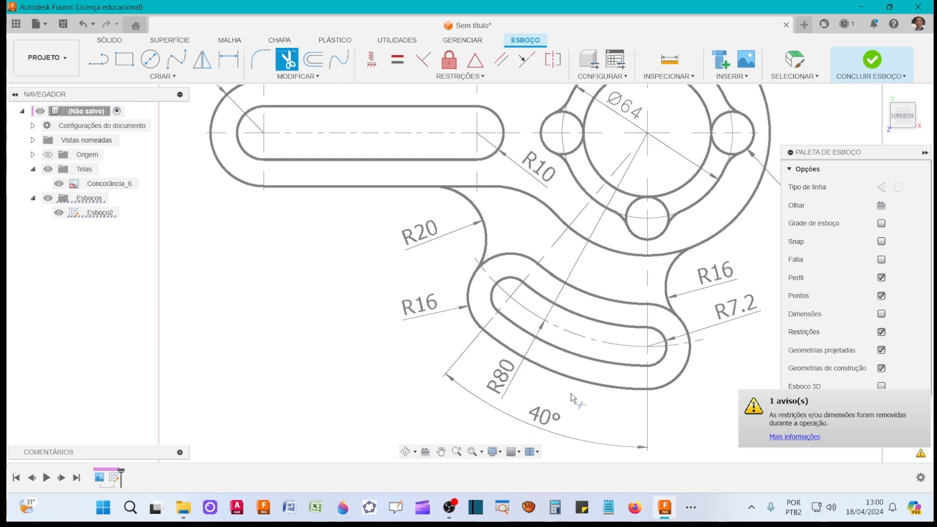
{"action": "scroll", "coordinate": [587, 381], "scroll_direction": "down", "scroll_amount": 8}
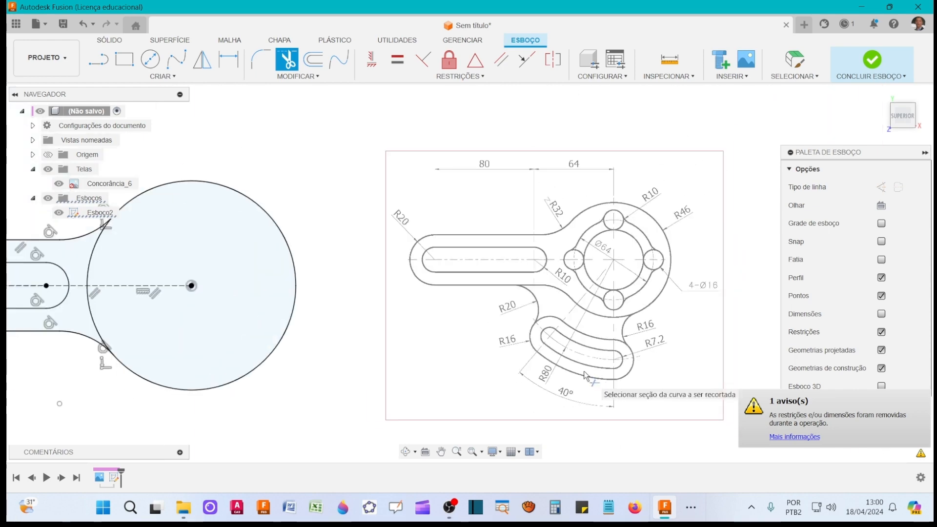
- Draw an 80 mm vertical line straight down from the large circle's centre
{"action": "scroll", "coordinate": [328, 398], "scroll_direction": "up", "scroll_amount": 2}
{"action": "mouse_move", "coordinate": [328, 398]}
{"action": "middle_mouse_down"}
{"action": "mouse_move", "coordinate": [498, 383]}
{"action": "mouse_move", "coordinate": [379, 377]}
{"action": "middle_mouse_up"}
{"action": "scroll", "coordinate": [441, 385], "scroll_direction": "up", "scroll_amount": 1}
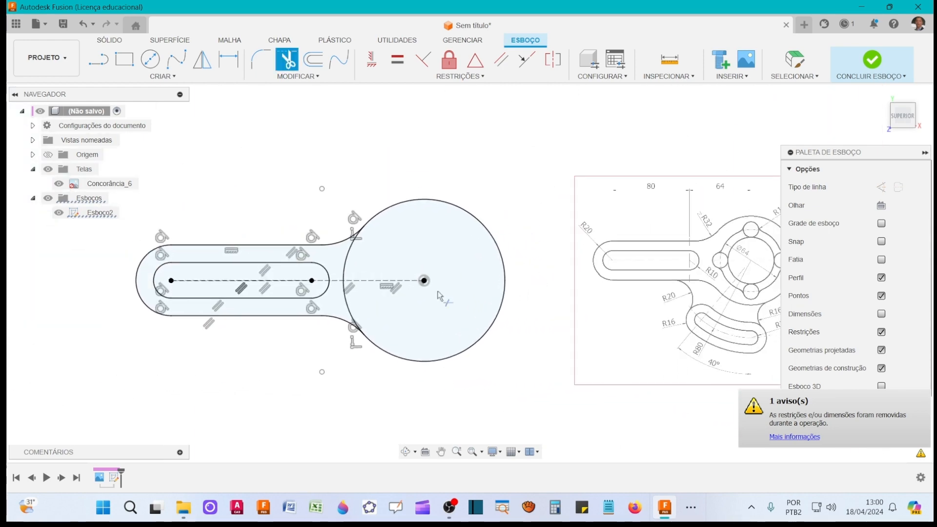
{"action": "left_click", "coordinate": [98, 59]}
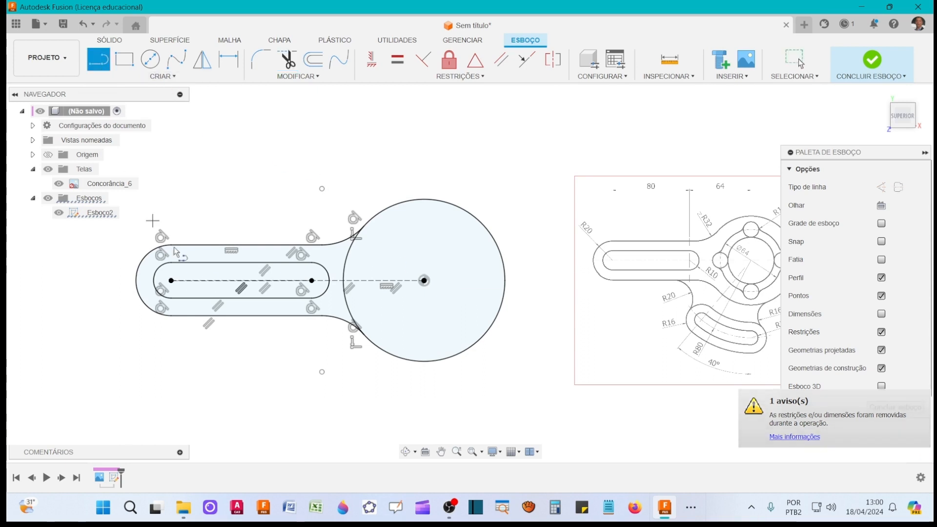
{"action": "left_click", "coordinate": [424, 281]}
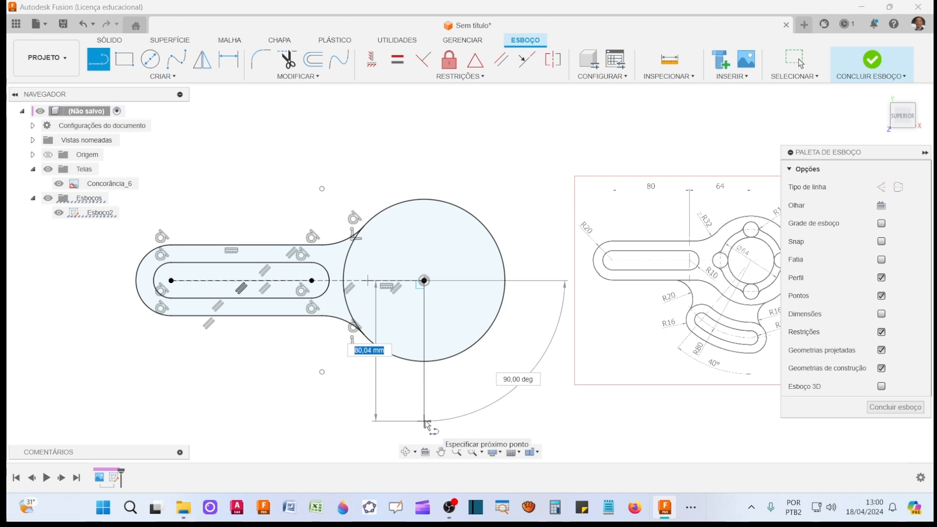
{"action": "left_click", "coordinate": [425, 421]}
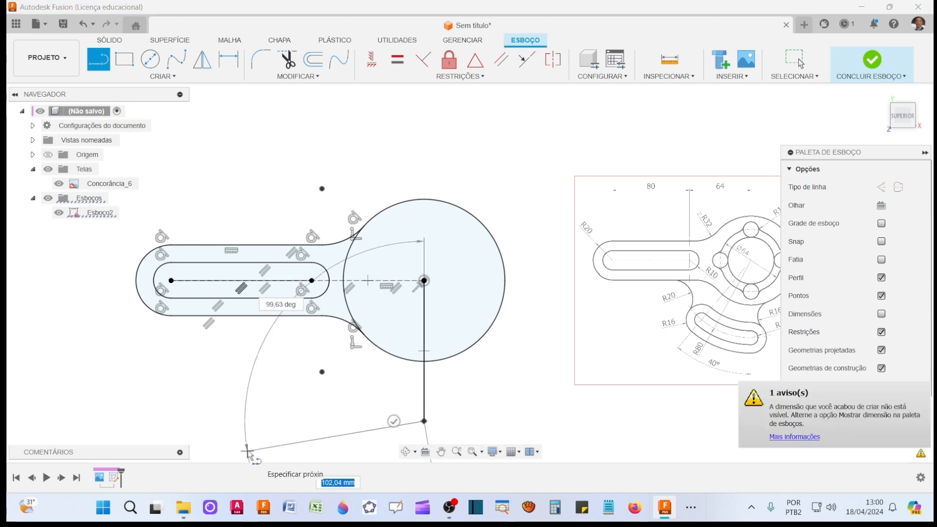
{"action": "key", "text": "Escape"}
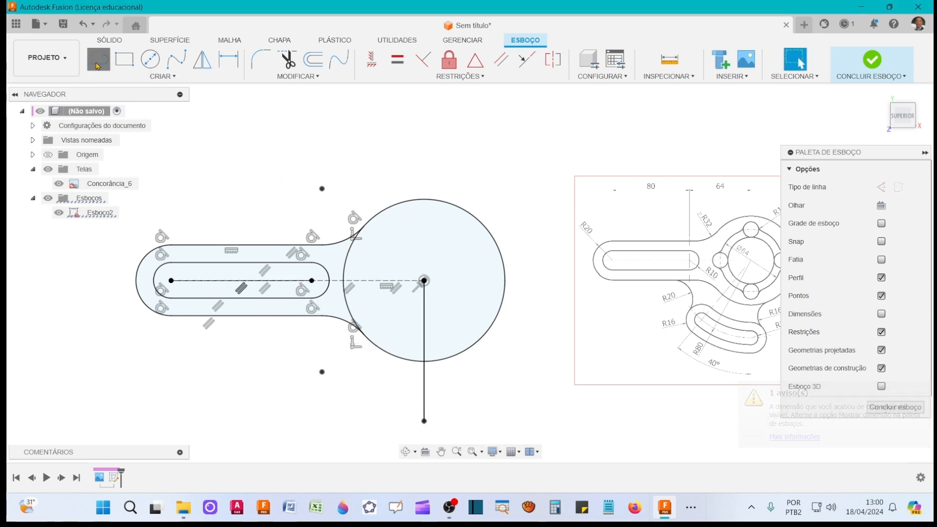
- Draw a second 80 mm line from the large circle's centre, slanting down toward the slotted arm's side
{"action": "left_click", "coordinate": [424, 280]}
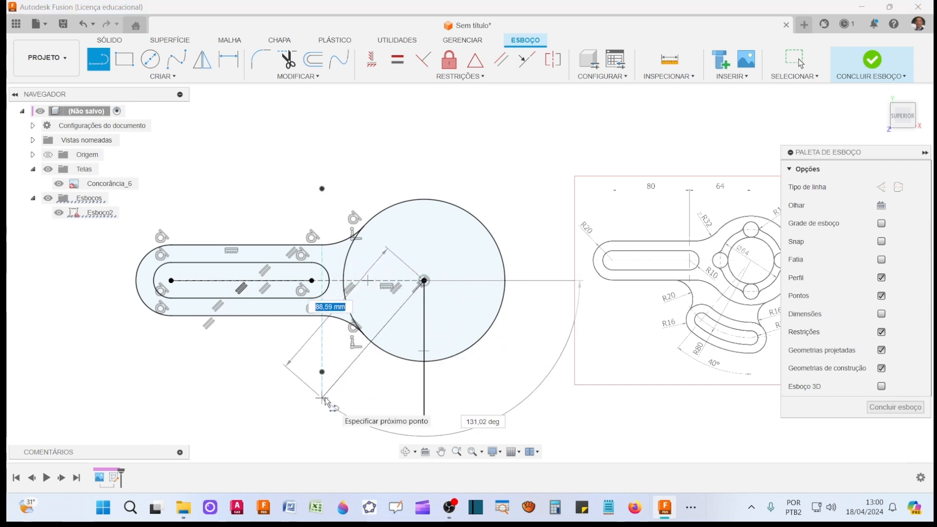
{"action": "type", "text": "80"}
{"action": "key", "text": "Tab"}
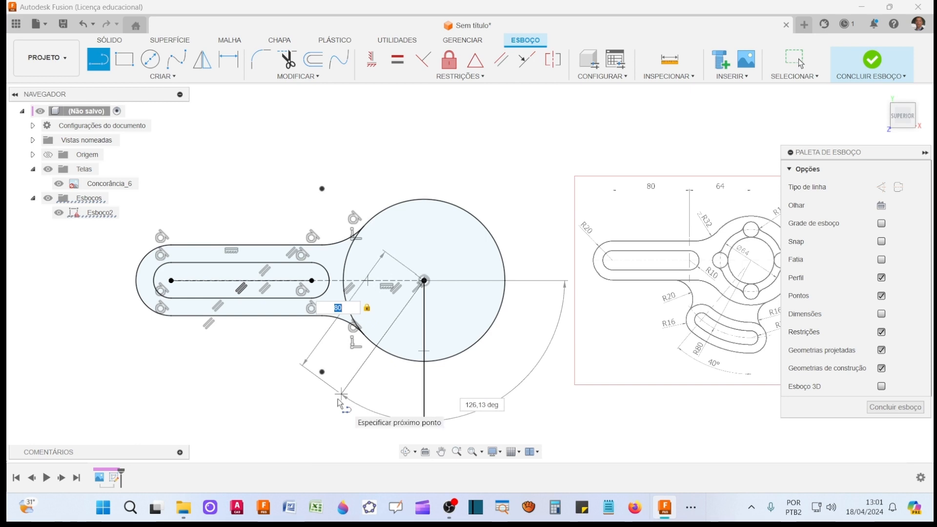
{"action": "left_click", "coordinate": [315, 423]}
{"action": "key", "text": "Escape"}
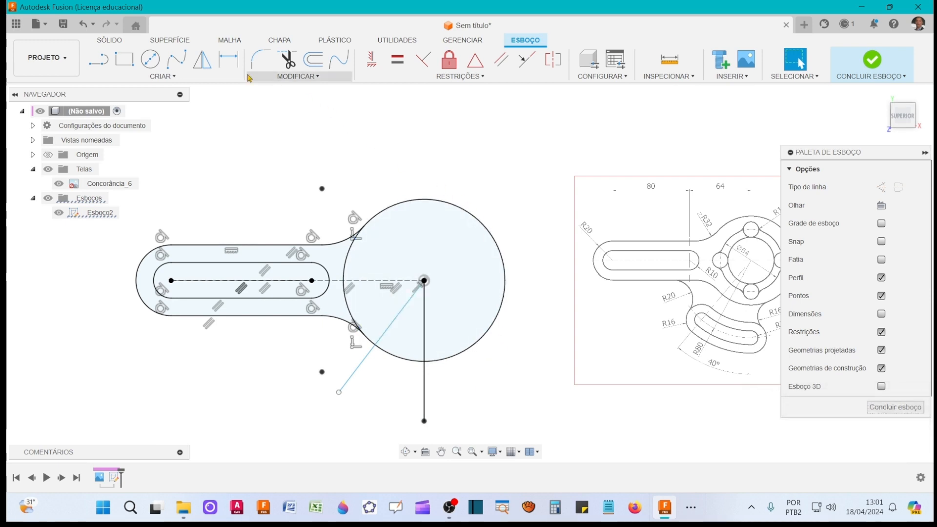
- Set the angle between the vertical and slanted lines to 40° and check the sketch's dimensions
{"action": "left_click", "coordinate": [229, 59]}
{"action": "left_click", "coordinate": [359, 366]}
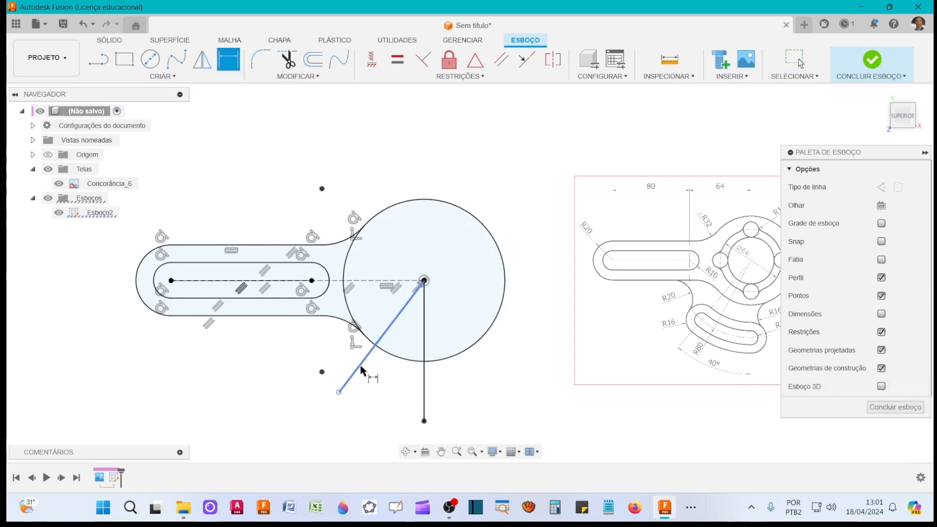
{"action": "left_click", "coordinate": [423, 395]}
{"action": "left_click", "coordinate": [424, 397]}
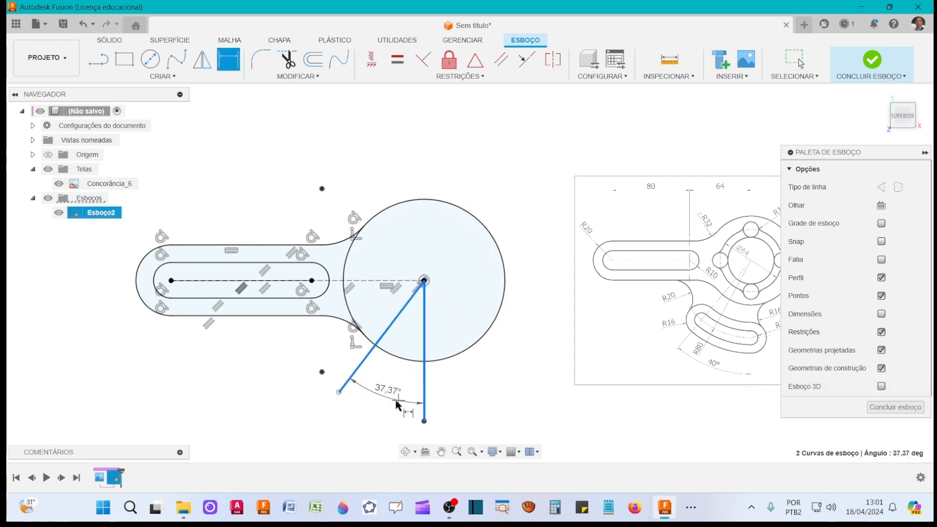
{"action": "left_click", "coordinate": [377, 438]}
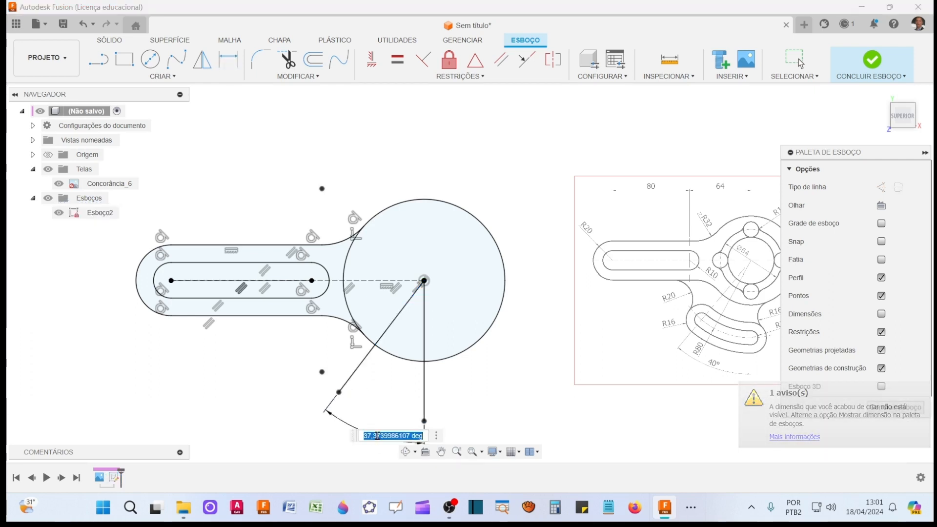
{"action": "type", "text": "40"}
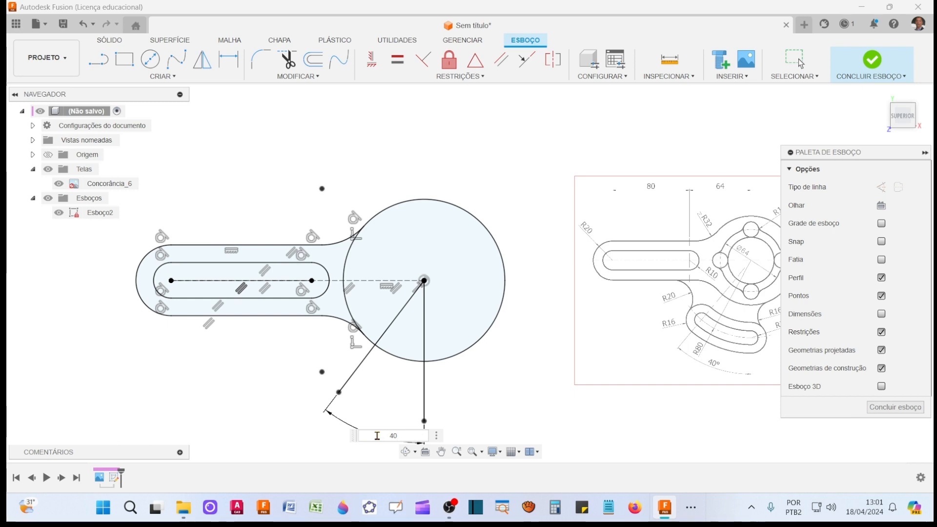
{"action": "key", "text": "Return"}
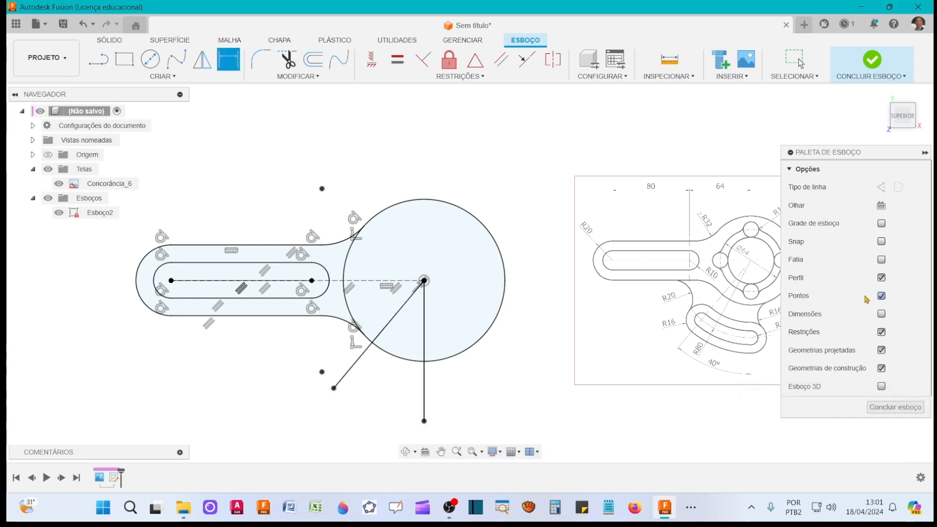
{"action": "left_click", "coordinate": [882, 314]}
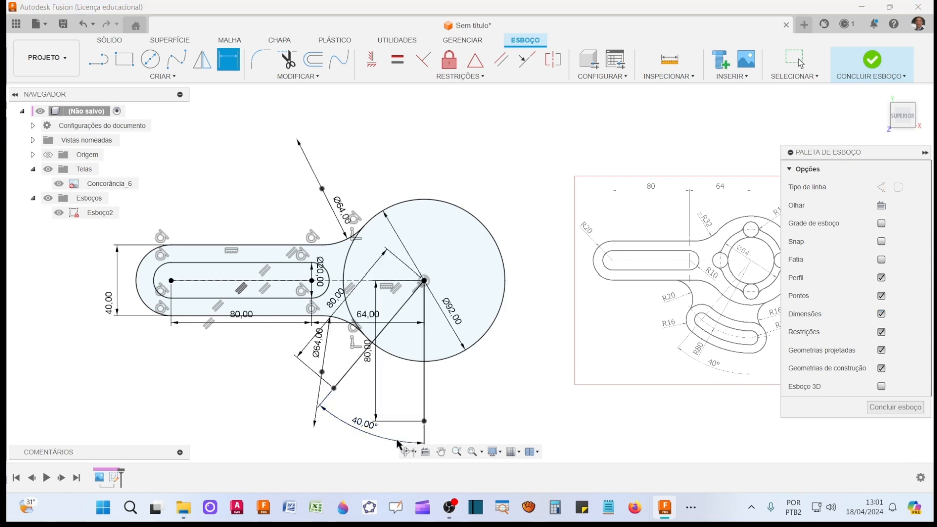
{"action": "left_click", "coordinate": [881, 315]}
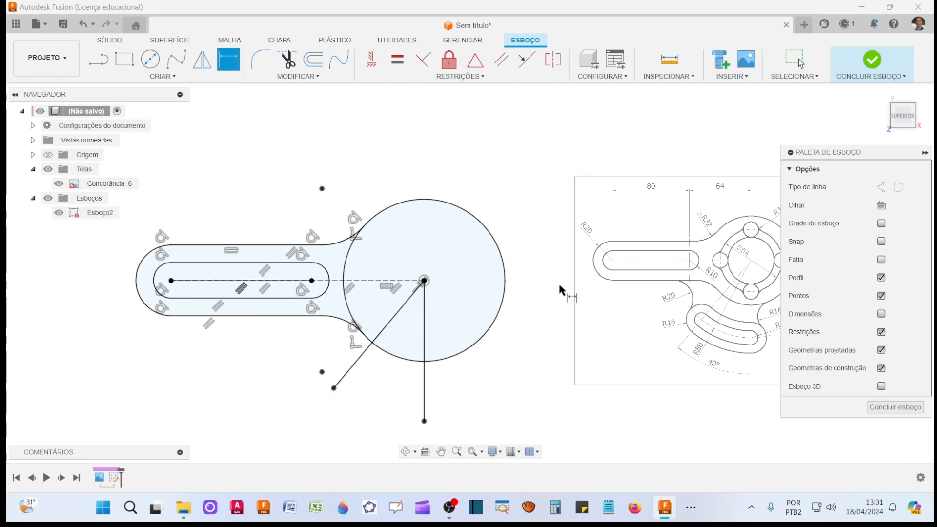
{"action": "key", "text": "Escape"}
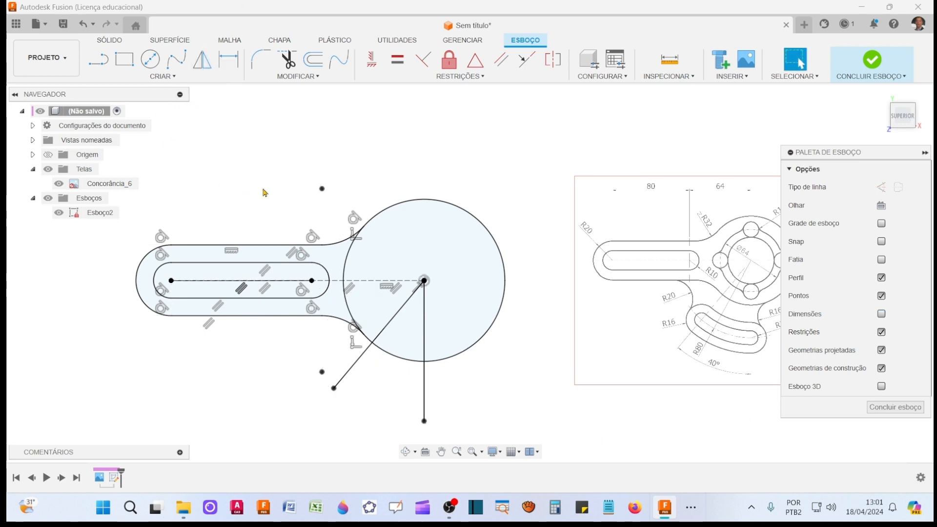
- Convert the vertical and slanted 80 mm lines to construction lines
{"action": "left_click", "coordinate": [390, 321]}
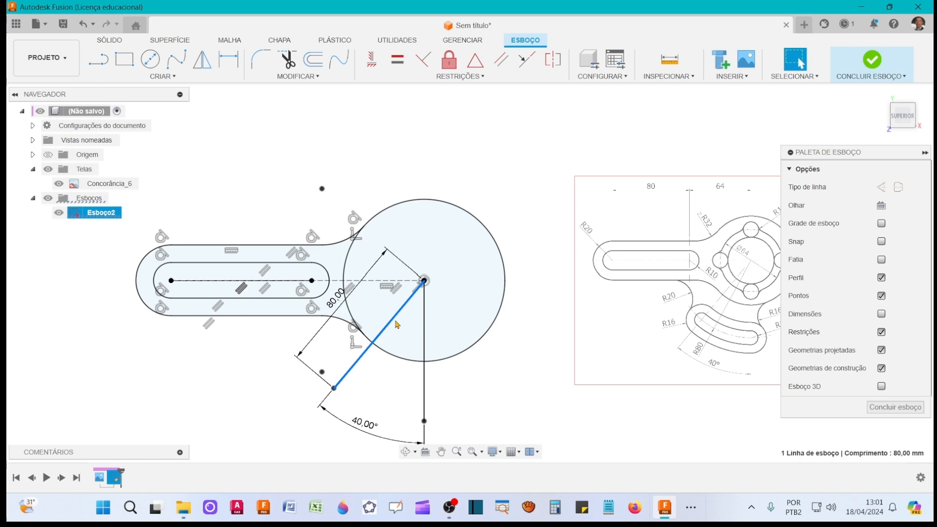
{"action": "left_click", "coordinate": [423, 326], "text": "ctrl"}
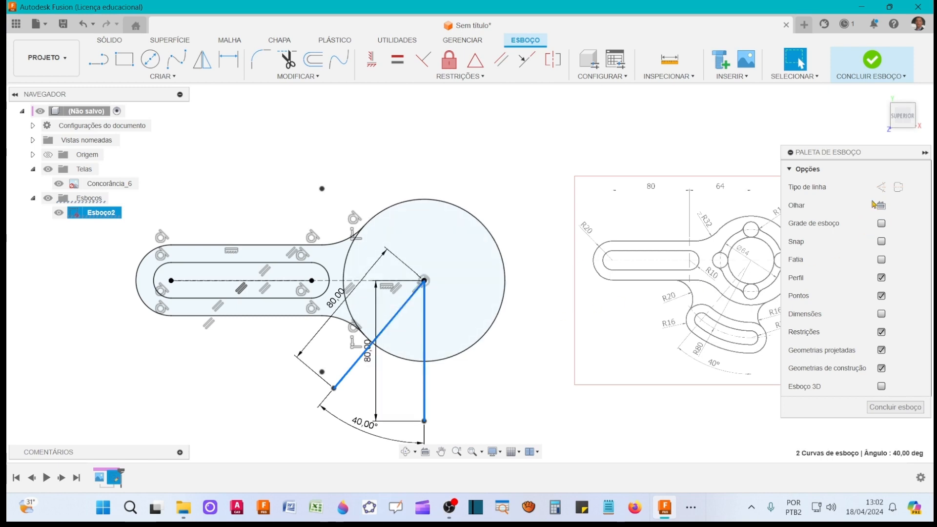
{"action": "left_click", "coordinate": [881, 187]}
{"action": "left_click", "coordinate": [539, 206]}
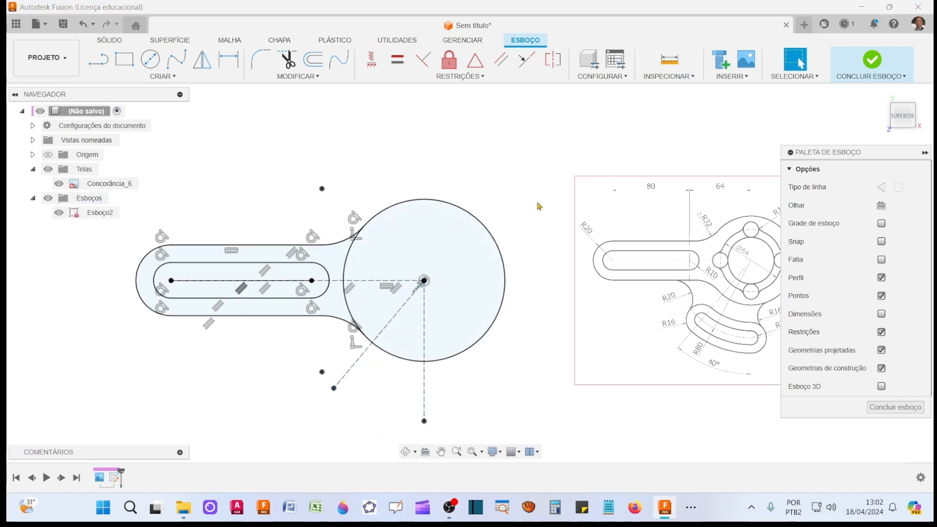
- Draw a circle centred on the large circle's centre and passing through the vertical construction line's lower end
{"action": "middle_click_drag", "start_coordinate": [481, 386], "coordinate": [486, 336]}
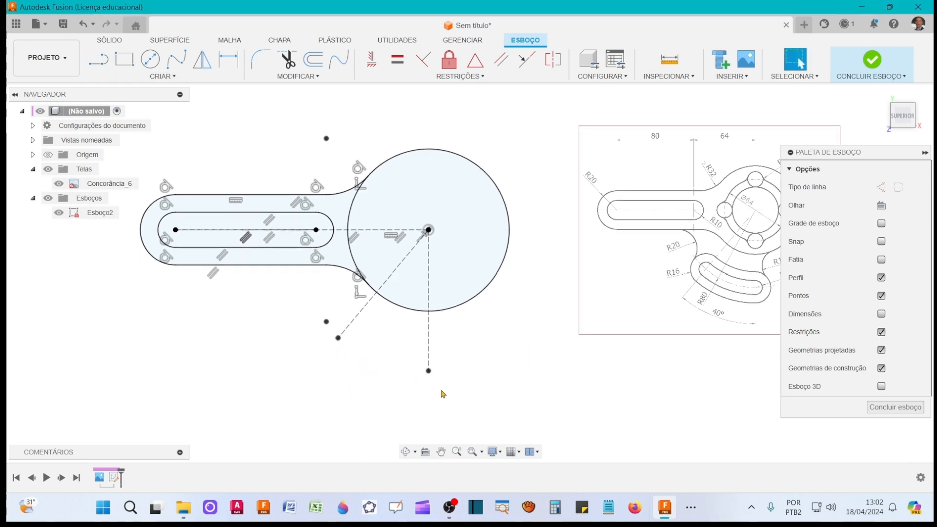
{"action": "middle_click_drag", "start_coordinate": [555, 376], "coordinate": [435, 368]}
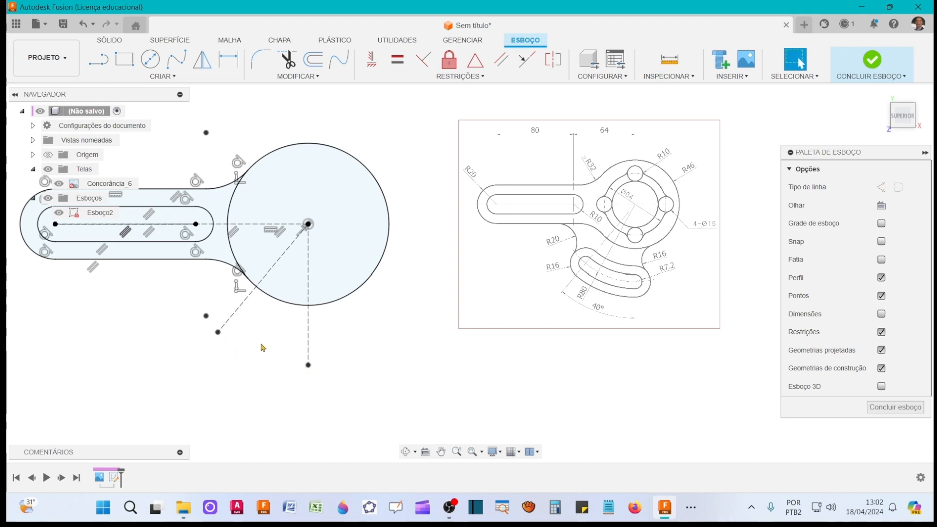
{"action": "middle_click_drag", "start_coordinate": [265, 357], "coordinate": [327, 368]}
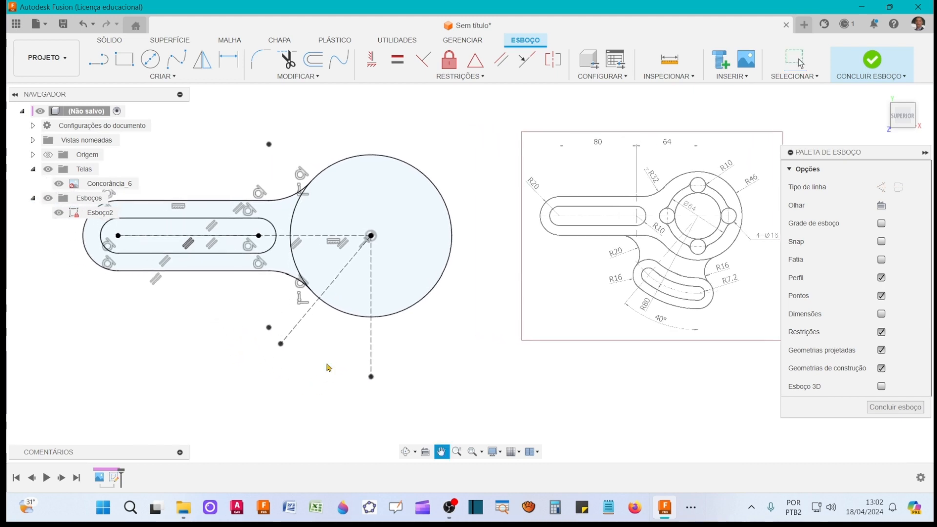
{"action": "left_click", "coordinate": [151, 60]}
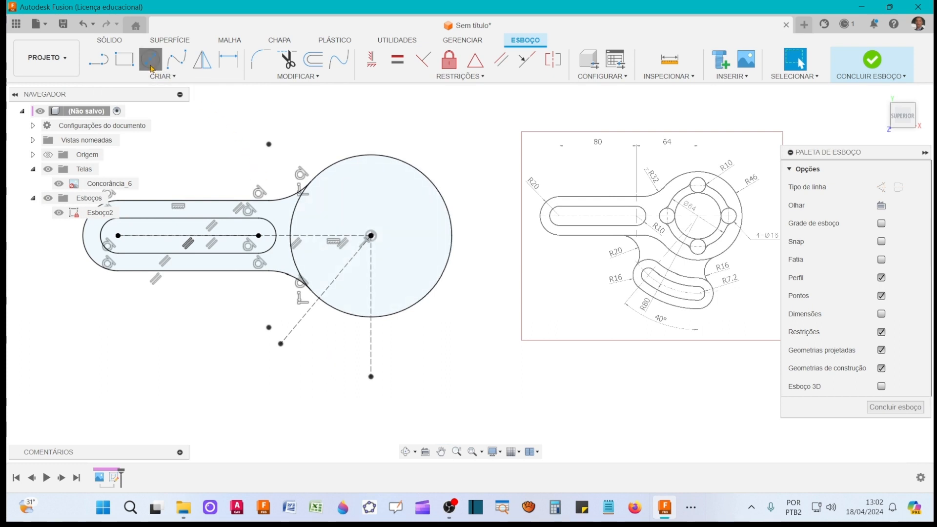
{"action": "left_click", "coordinate": [371, 236]}
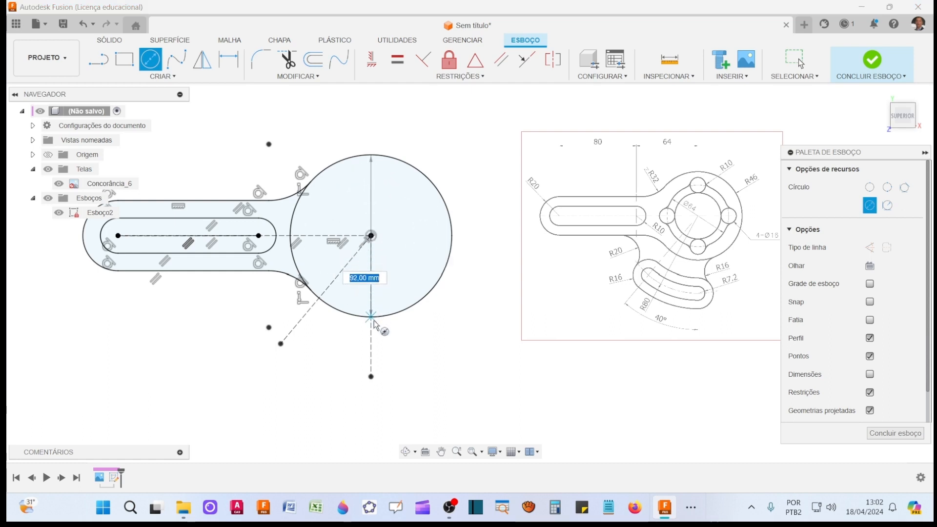
{"action": "left_click", "coordinate": [371, 378]}
{"action": "key", "text": "Escape"}
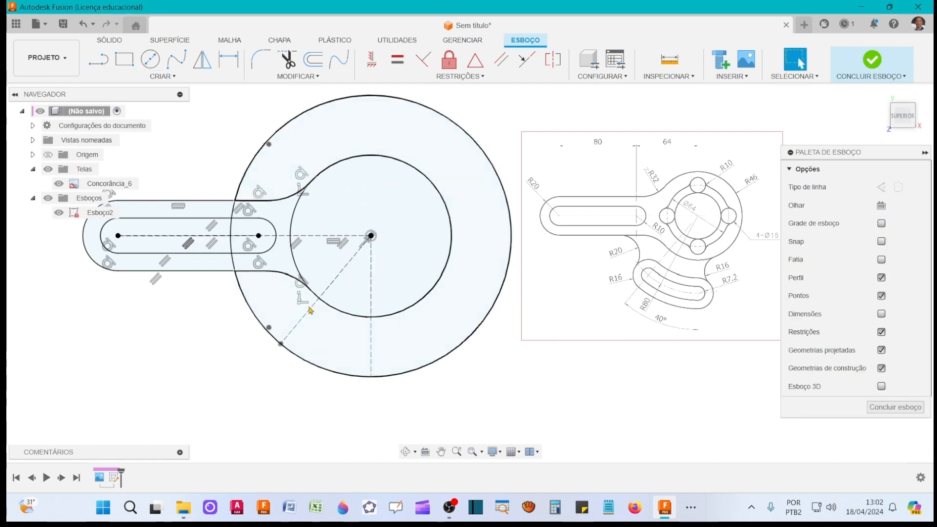
- Convert the new outer circle to construction geometry
{"action": "left_click", "coordinate": [468, 134]}
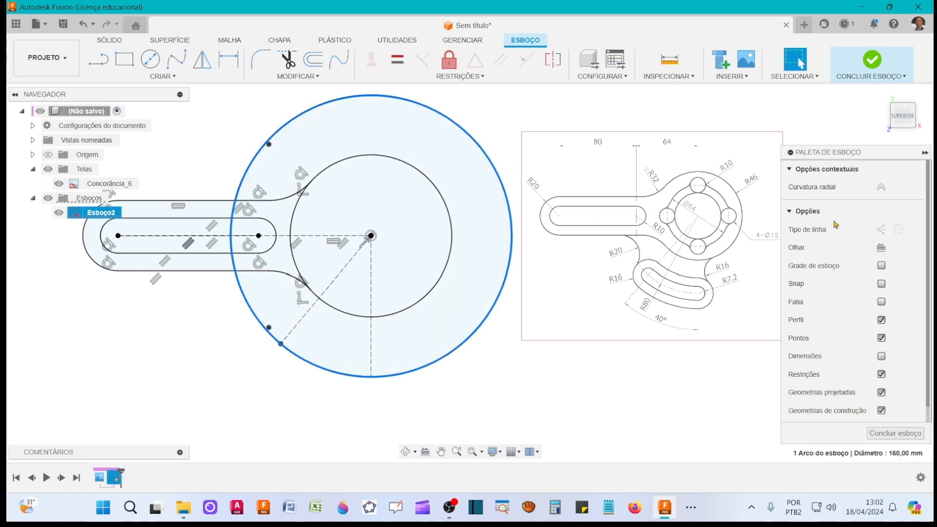
{"action": "left_click", "coordinate": [881, 229]}
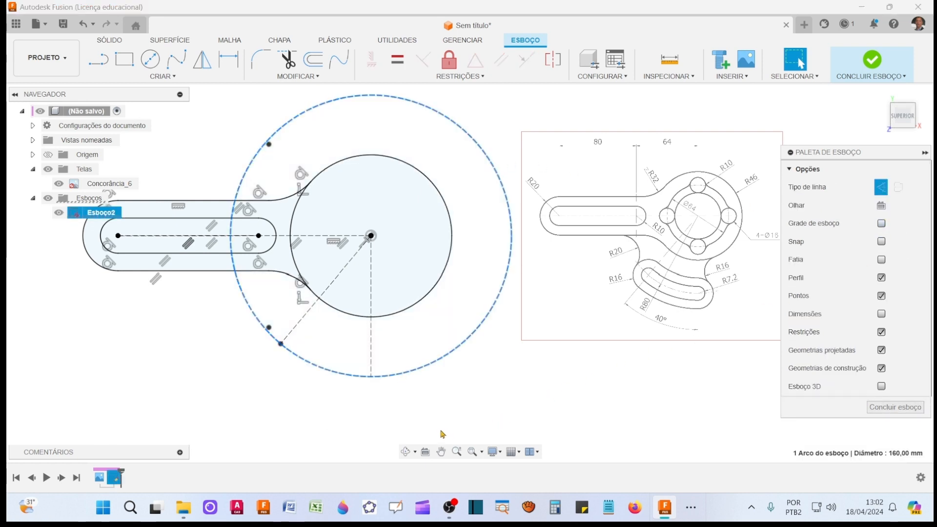
{"action": "left_click", "coordinate": [343, 442]}
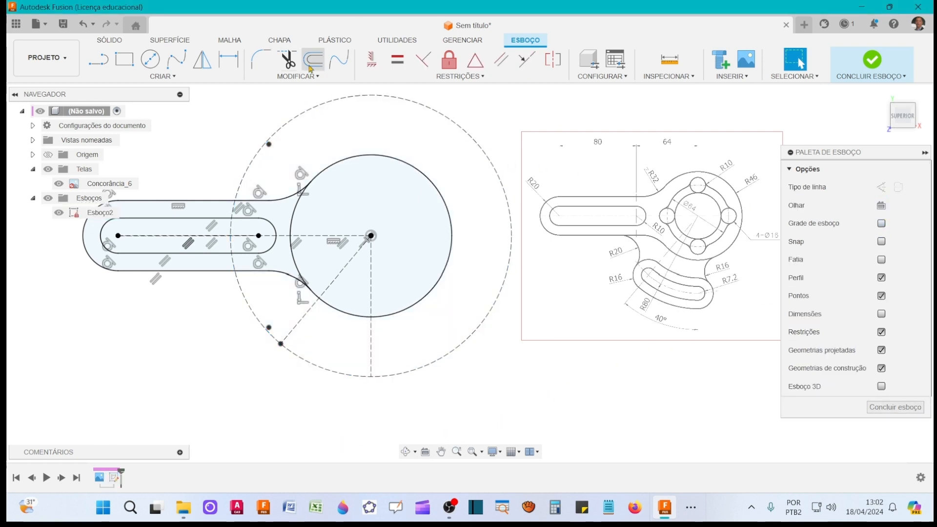
- Trim the construction circle, leaving only the arc between the ends of the slanted and vertical construction lines
{"action": "left_click", "coordinate": [288, 59]}
{"action": "left_click", "coordinate": [477, 340]}
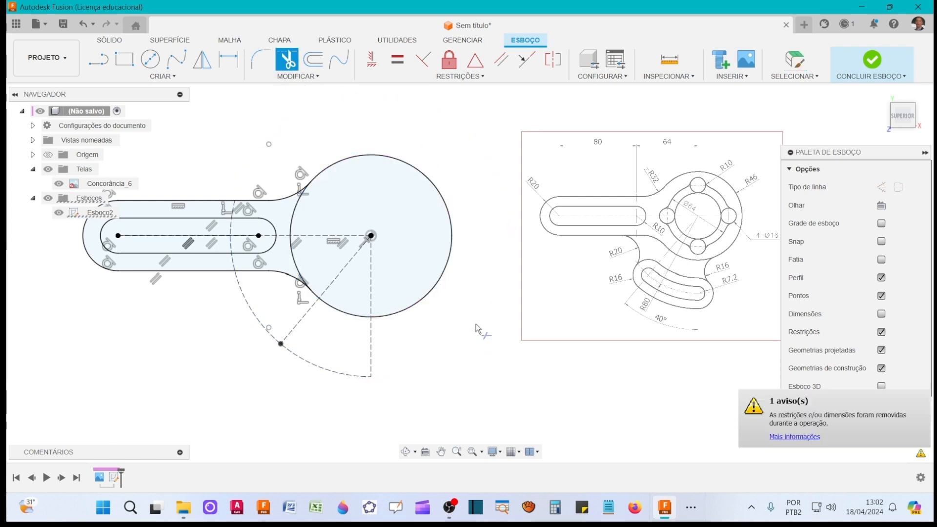
{"action": "scroll", "coordinate": [210, 161], "scroll_direction": "up", "scroll_amount": 5}
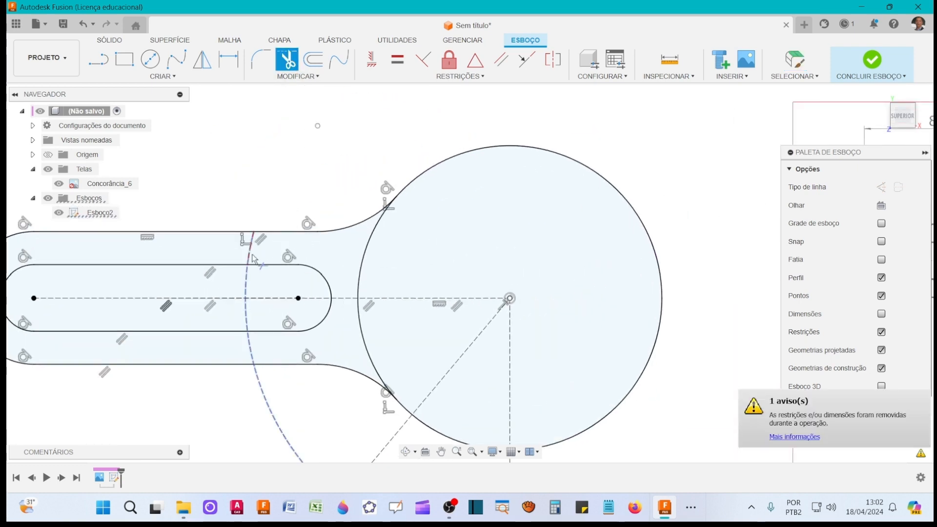
{"action": "left_click", "coordinate": [248, 300]}
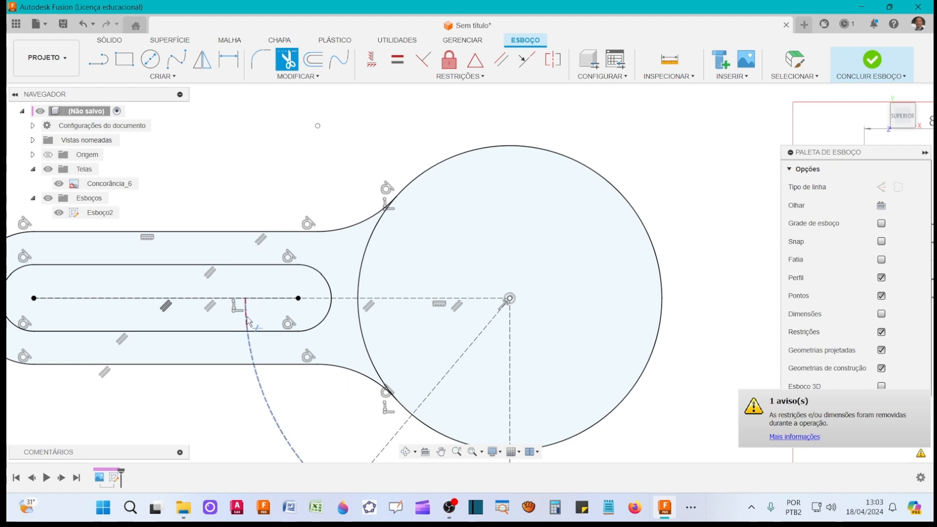
{"action": "left_click", "coordinate": [258, 377]}
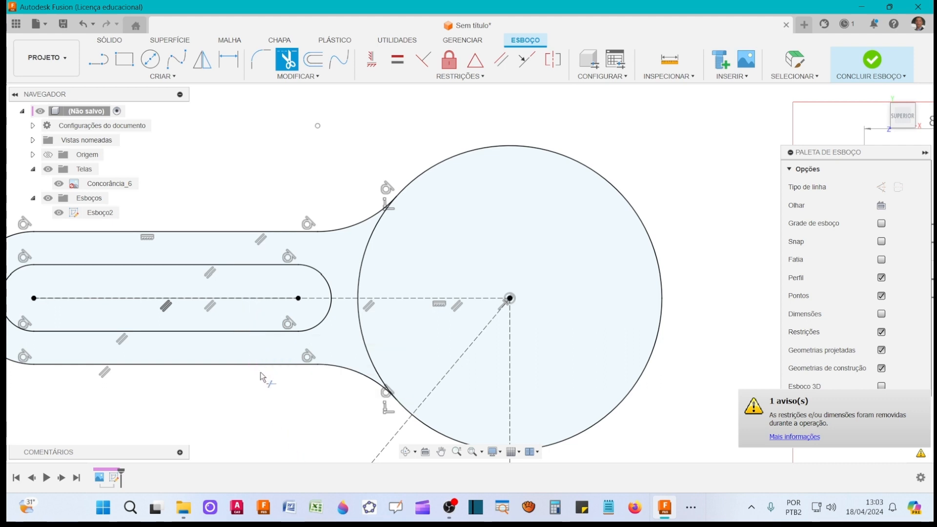
{"action": "scroll", "coordinate": [307, 328], "scroll_direction": "up", "scroll_amount": 2}
{"action": "scroll", "coordinate": [306, 328], "scroll_direction": "down", "scroll_amount": 4}
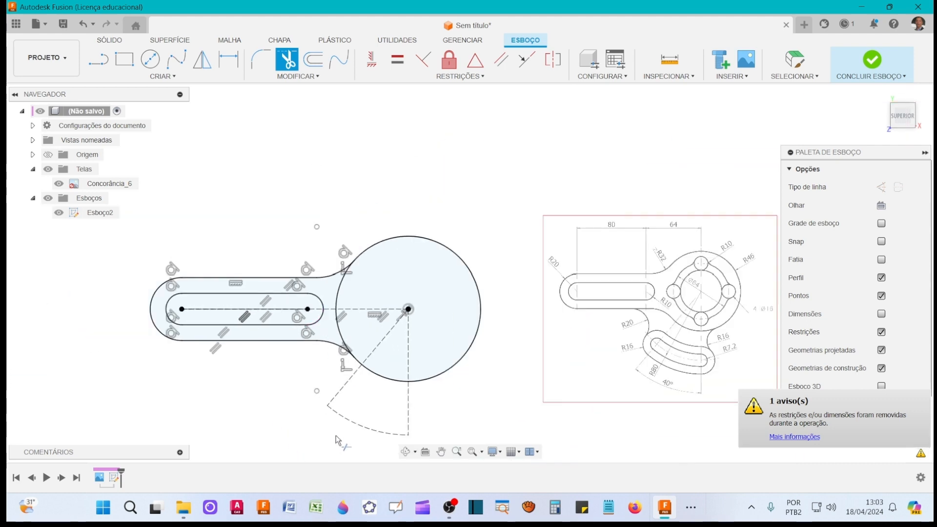
{"action": "scroll", "coordinate": [336, 429], "scroll_direction": "down", "scroll_amount": 3}
{"action": "scroll", "coordinate": [402, 199], "scroll_direction": "down", "scroll_amount": 1}
{"action": "middle_click_drag", "start_coordinate": [405, 234], "coordinate": [411, 204]}
{"action": "key", "text": "t"}
{"action": "scroll", "coordinate": [405, 361], "scroll_direction": "up", "scroll_amount": 2}
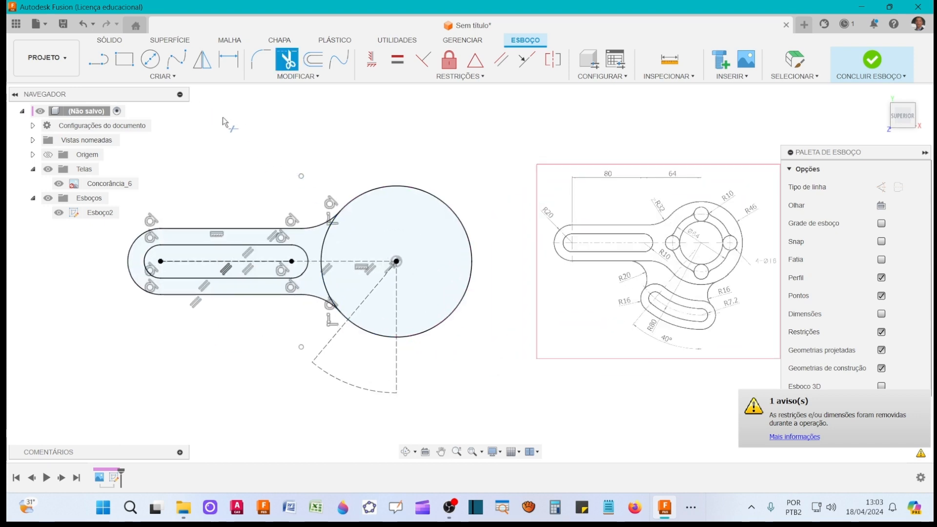
- Draw a three-point arc slot 14.4 mm wide along the construction arc, between the ends of the slanted and vertical construction lines
{"action": "left_click", "coordinate": [176, 78]}
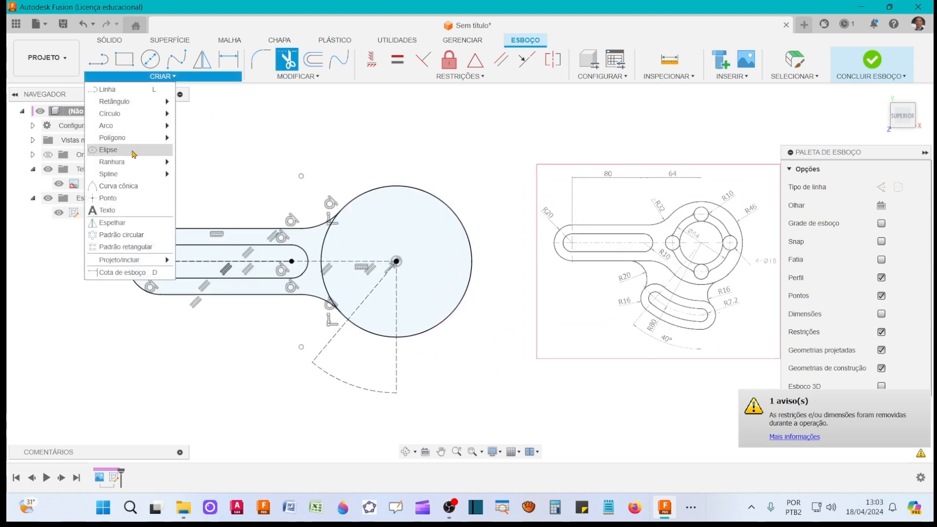
{"action": "mouse_move", "coordinate": [131, 161]}
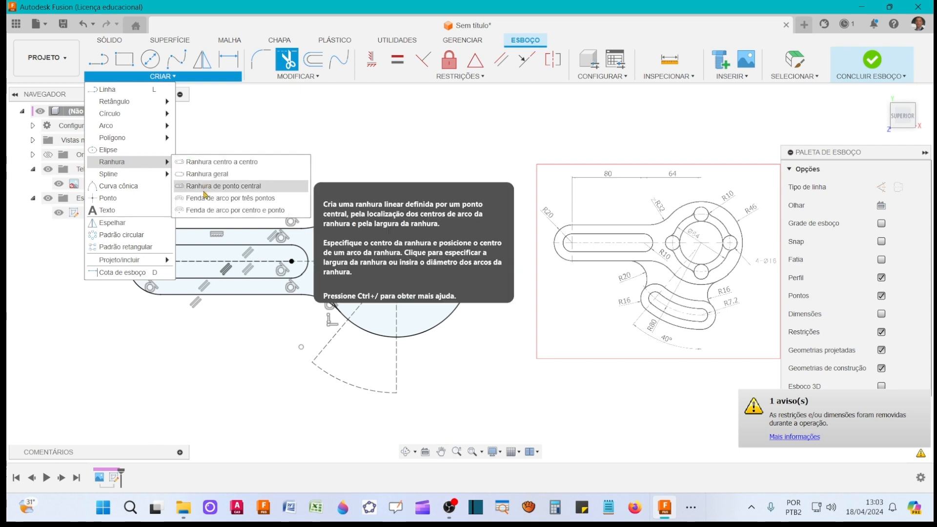
{"action": "left_click", "coordinate": [240, 199]}
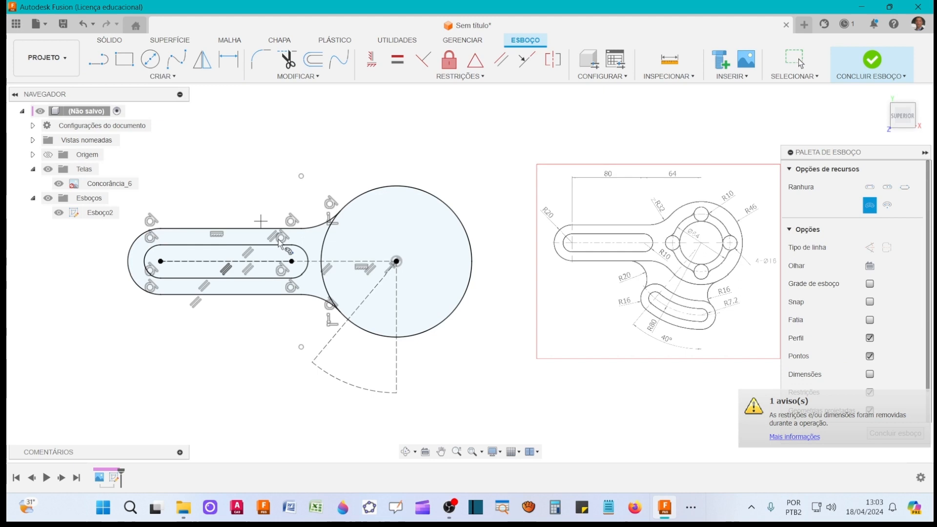
{"action": "left_click", "coordinate": [315, 363]}
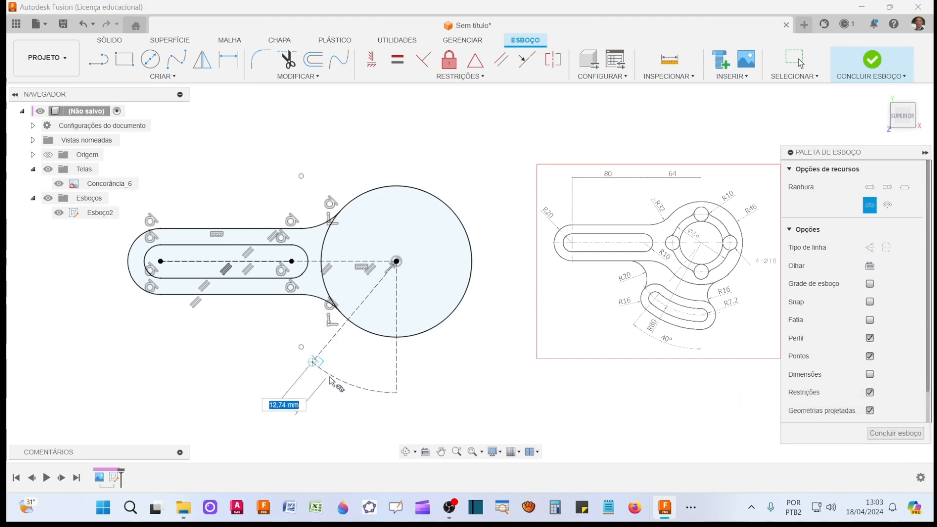
{"action": "left_click", "coordinate": [396, 393]}
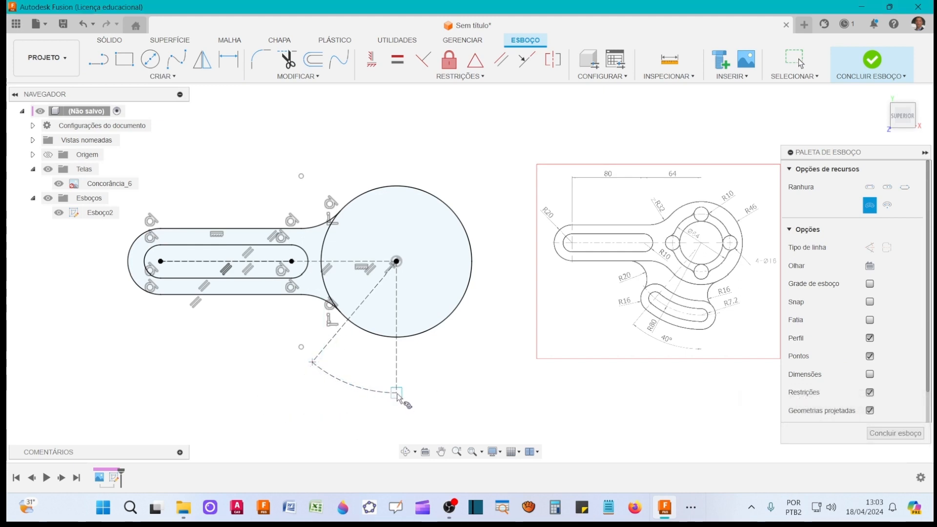
{"action": "left_click", "coordinate": [353, 387]}
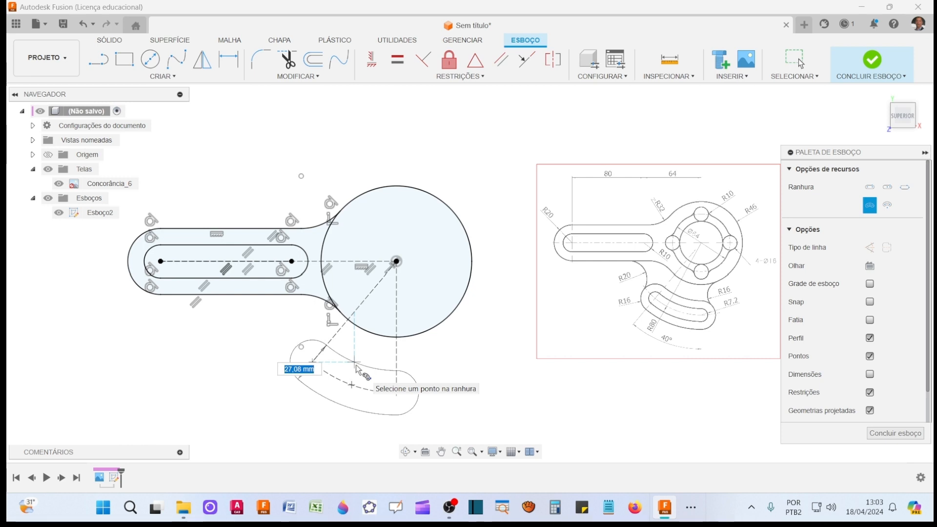
{"action": "type", "text": "14"}
{"action": "key", "text": "Tab"}
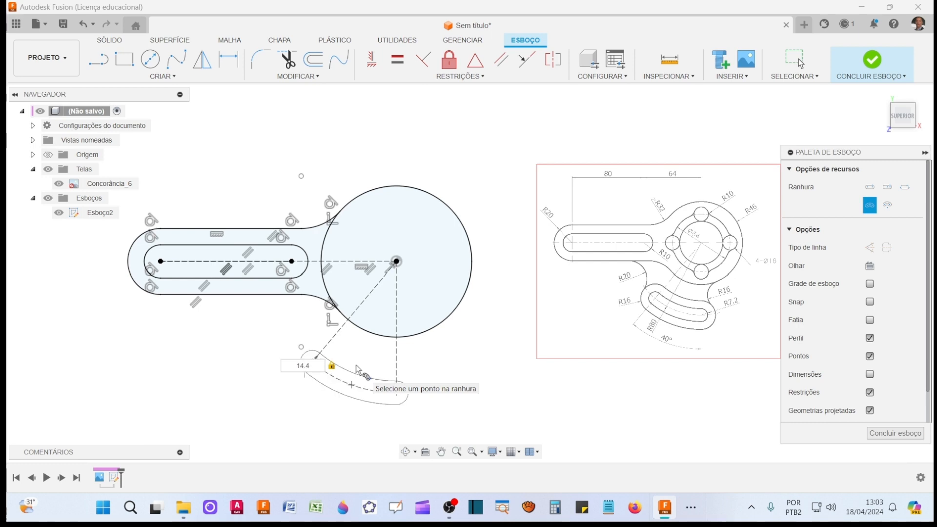
{"action": "left_click", "coordinate": [356, 370]}
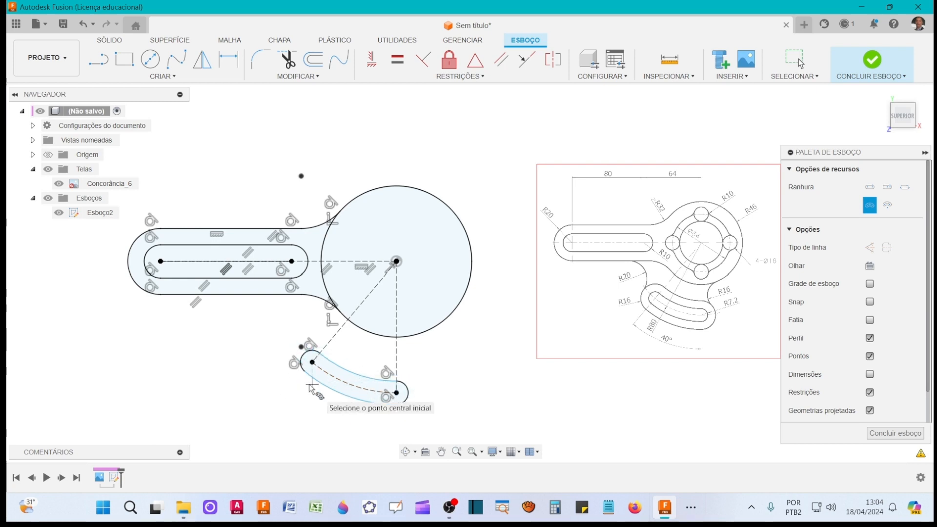
{"action": "key", "text": "Escape"}
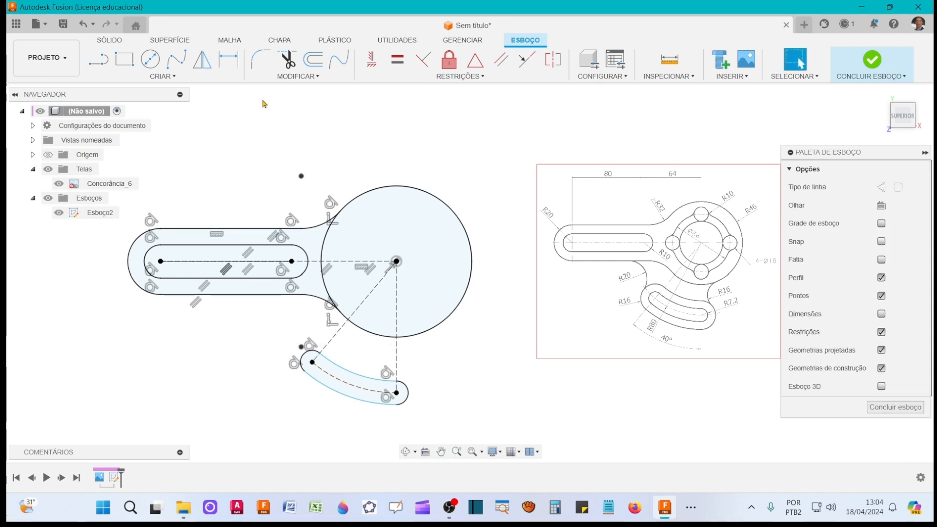
- Dimension the radius of the curved slot's lower arc from the large circle's centre
{"action": "key", "text": "d"}
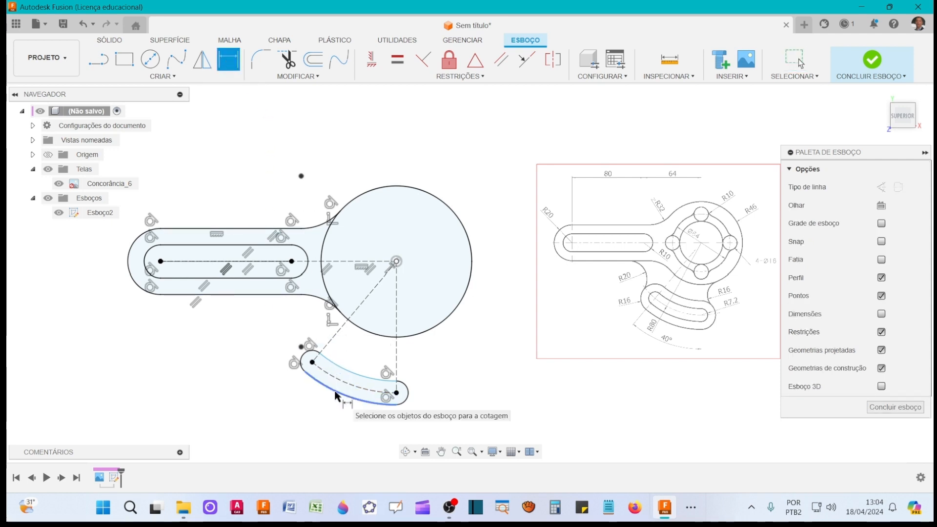
{"action": "left_click", "coordinate": [334, 397]}
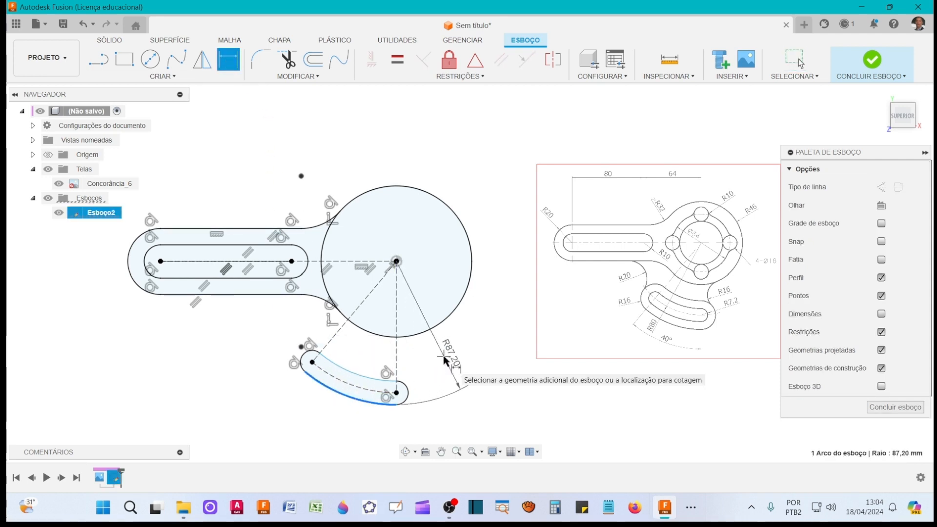
{"action": "left_click", "coordinate": [444, 358]}
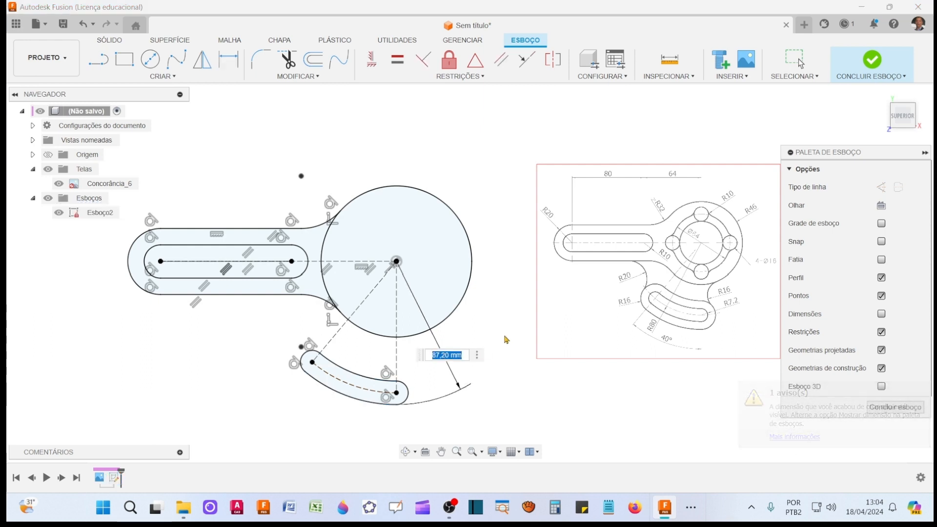
{"action": "left_click", "coordinate": [506, 340]}
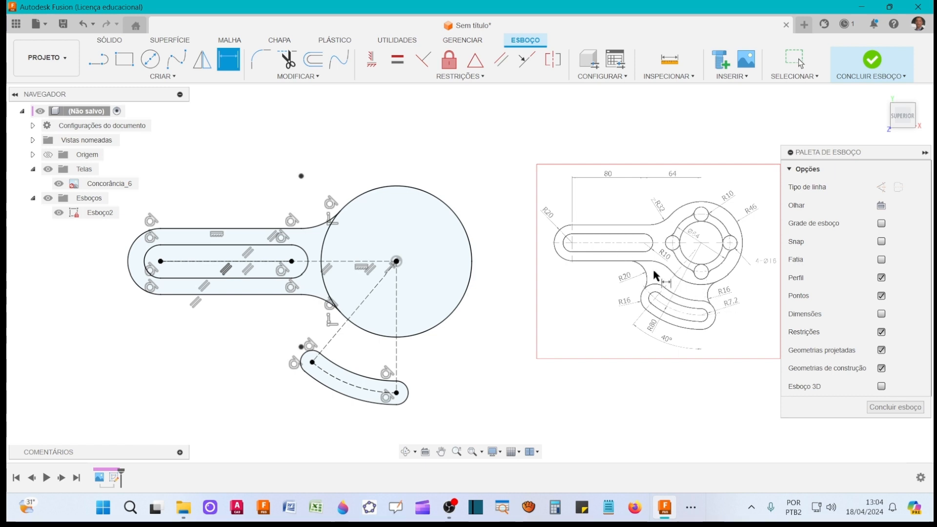
- Draw a larger three-point arc slot around the curved slot, using the same centreline arc and R16 ends as in the reference drawing
{"action": "left_click", "coordinate": [156, 62]}
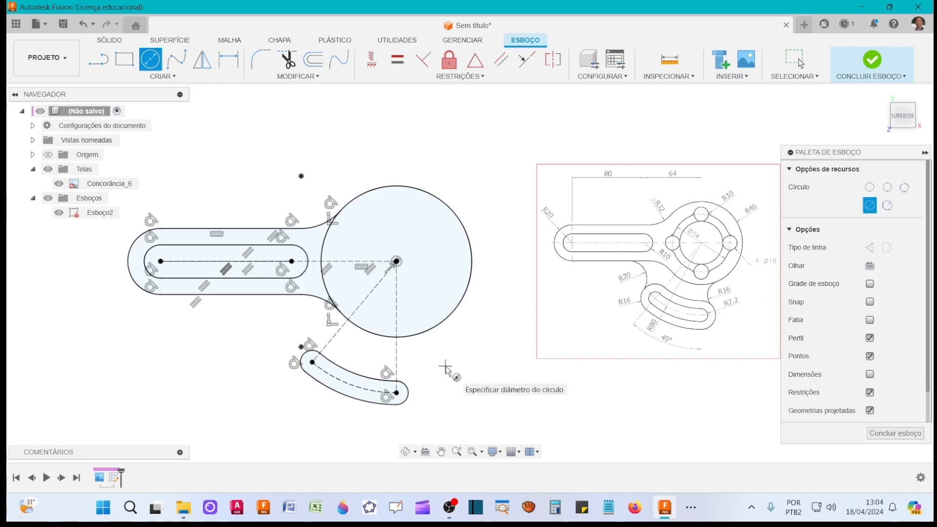
{"action": "key", "text": "Escape"}
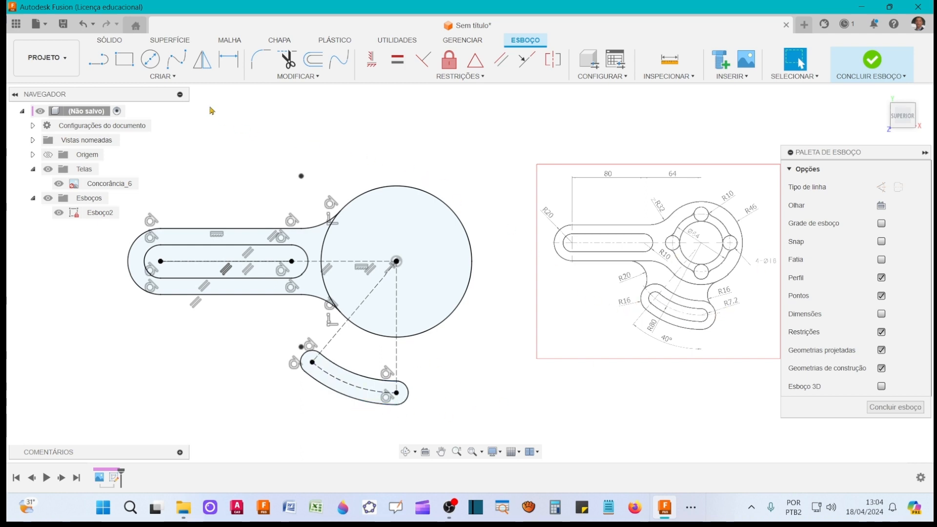
{"action": "left_click", "coordinate": [178, 79]}
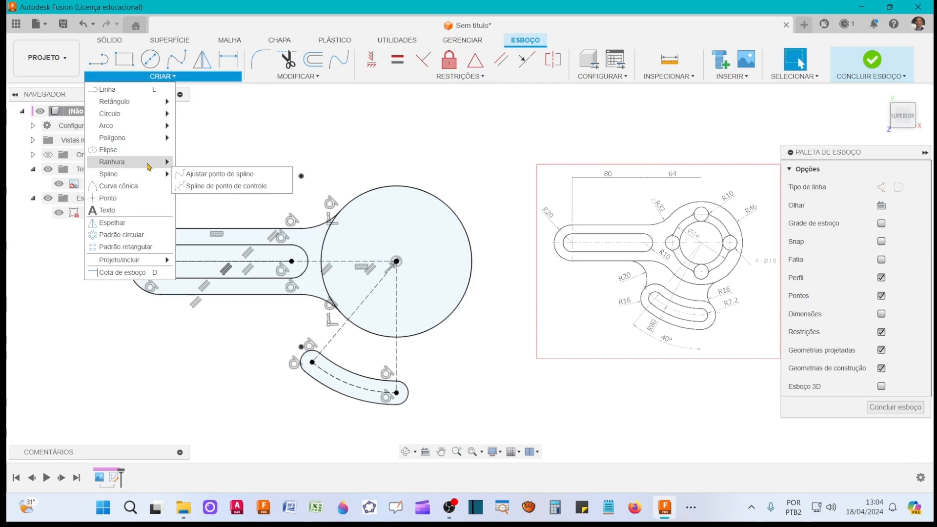
{"action": "mouse_move", "coordinate": [149, 166]}
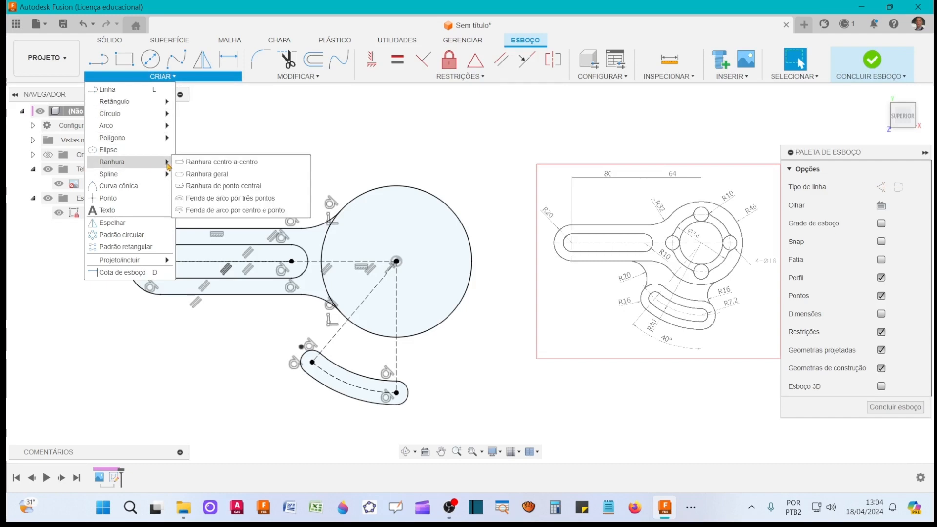
{"action": "left_click", "coordinate": [212, 202]}
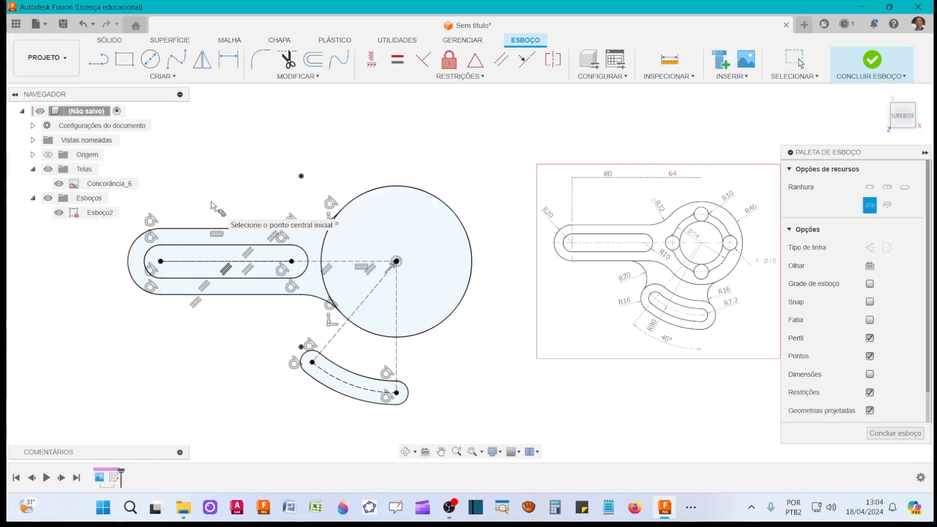
{"action": "left_click", "coordinate": [313, 363]}
{"action": "left_click", "coordinate": [396, 393]}
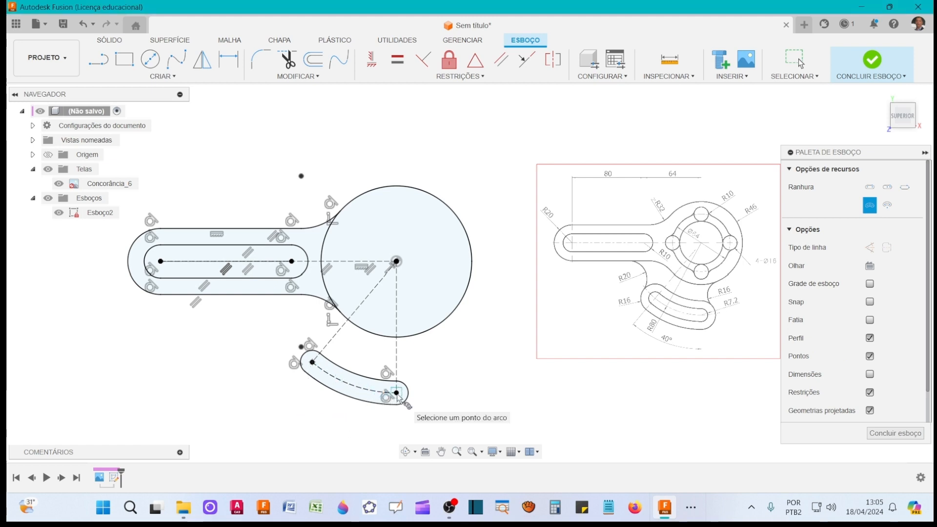
{"action": "left_click", "coordinate": [351, 385]}
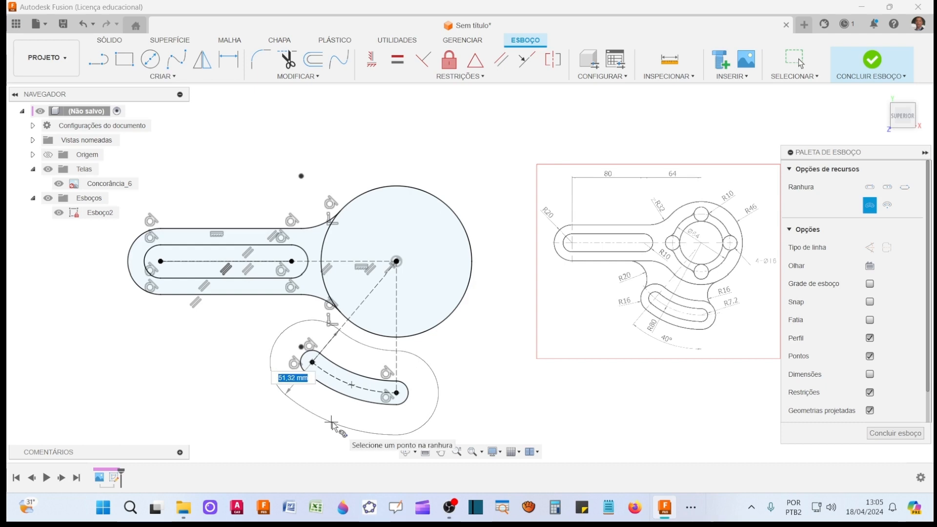
{"action": "left_click", "coordinate": [332, 423]}
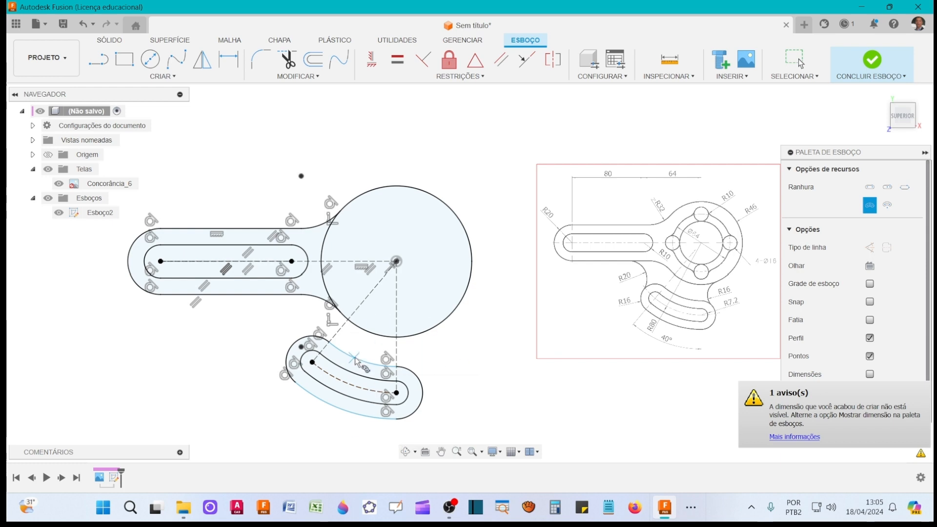
- Dimension the radius of the larger curved slot's lower outer arc
{"action": "left_click", "coordinate": [228, 59]}
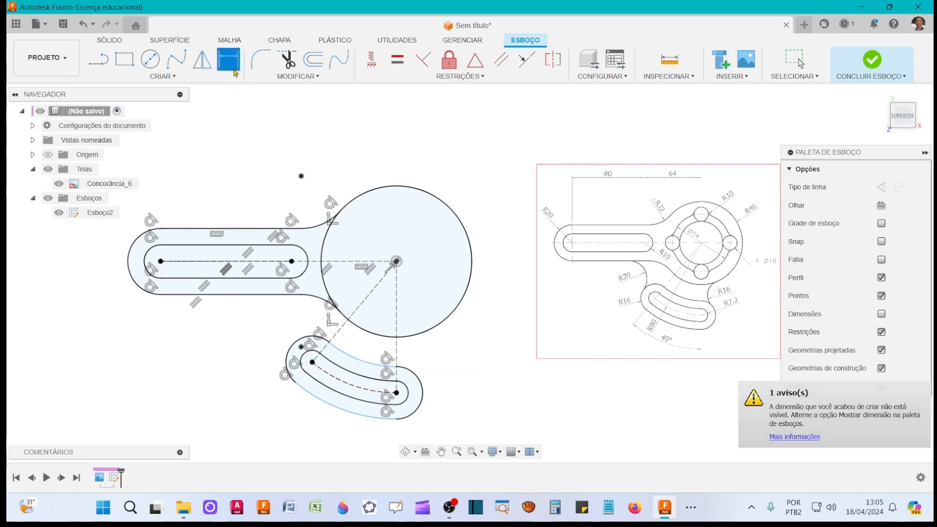
{"action": "left_click", "coordinate": [330, 411]}
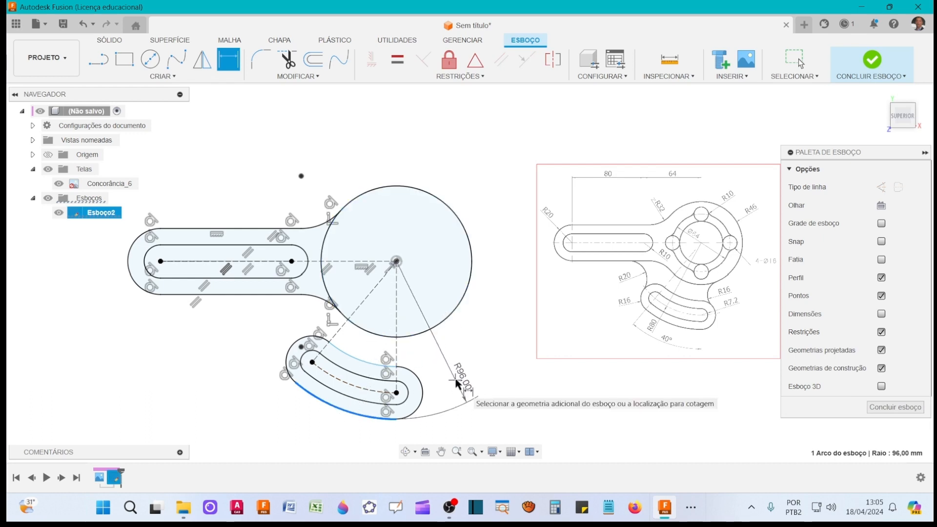
{"action": "left_click", "coordinate": [455, 383]}
{"action": "key", "text": "Return"}
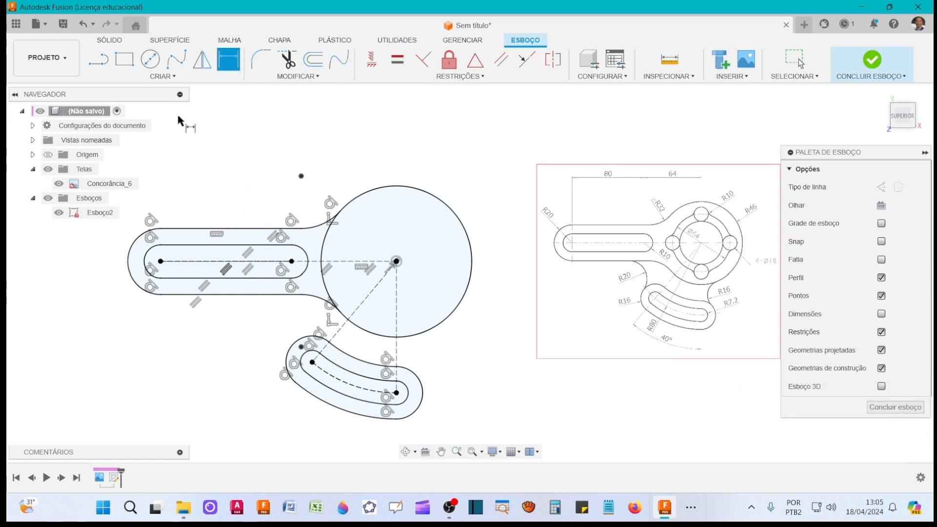
- Draw a 32 mm diameter circle right of the curved slots and a 40 mm diameter circle to their left
{"action": "left_click", "coordinate": [150, 59]}
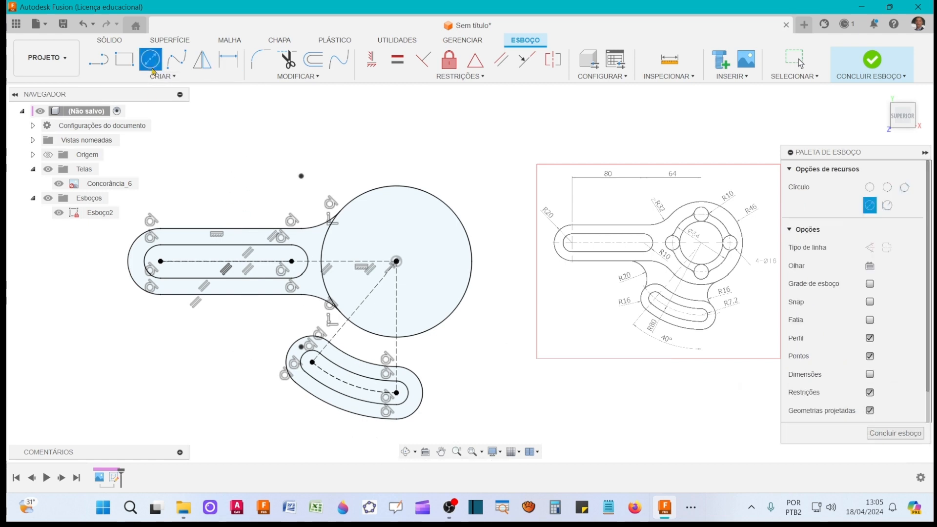
{"action": "left_click", "coordinate": [454, 366]}
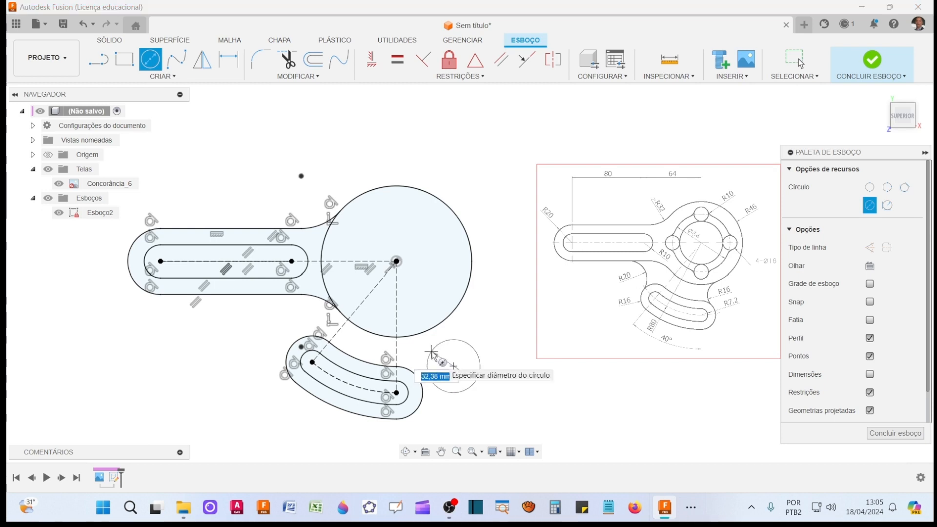
{"action": "type", "text": "32"}
{"action": "key", "text": "Return"}
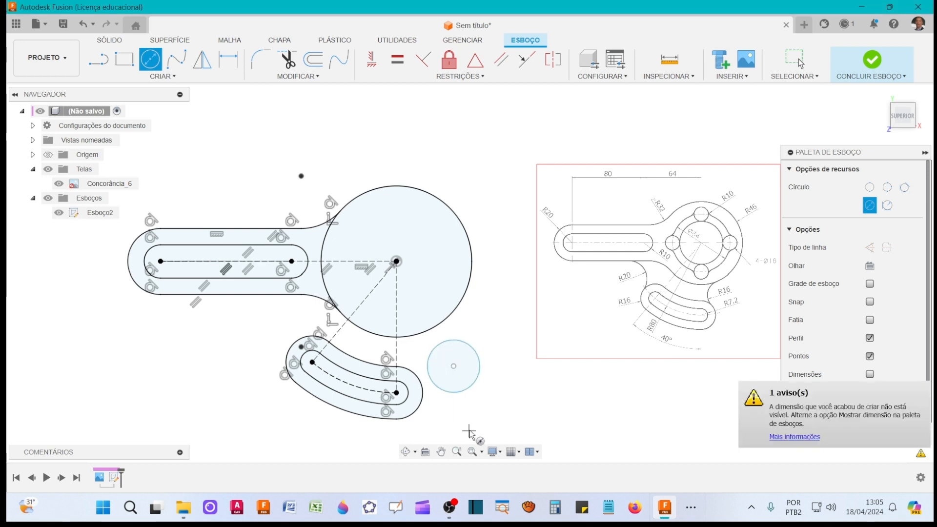
{"action": "left_click", "coordinate": [242, 337]}
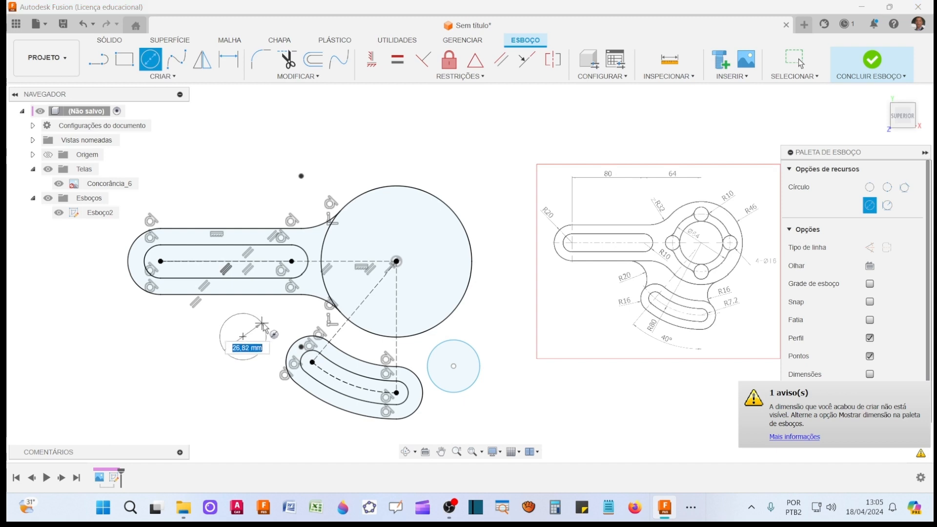
{"action": "type", "text": "40"}
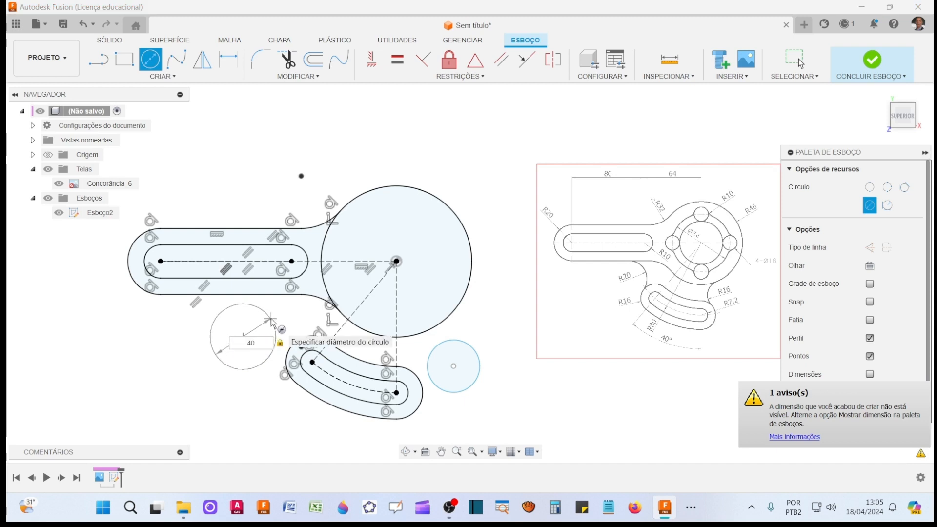
{"action": "key", "text": "Return"}
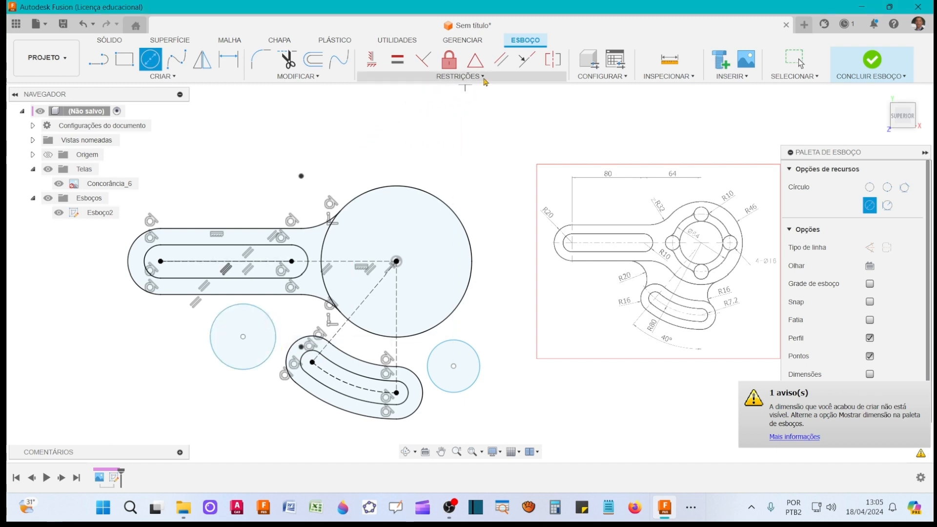
- Make the 32 mm circle tangent to the large circle and to the right end arc of the larger curved slot
{"action": "left_click", "coordinate": [460, 76]}
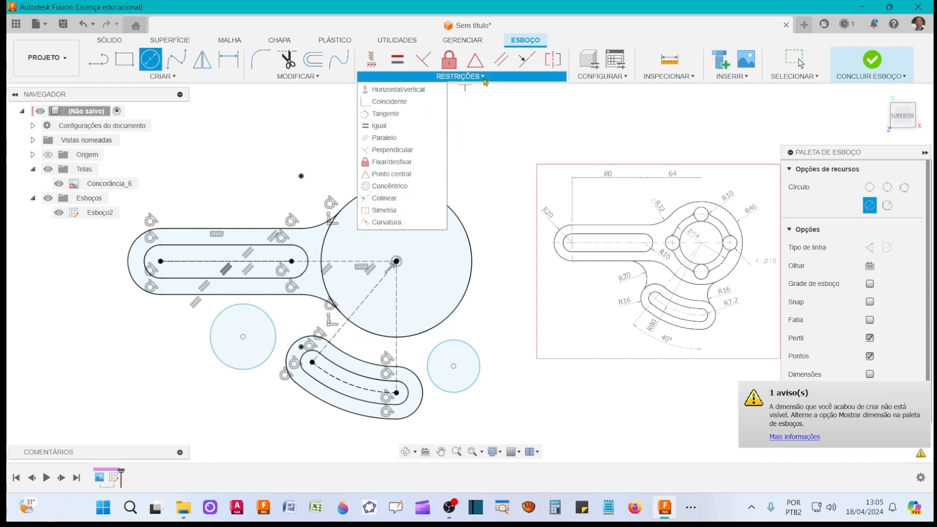
{"action": "left_click", "coordinate": [394, 116]}
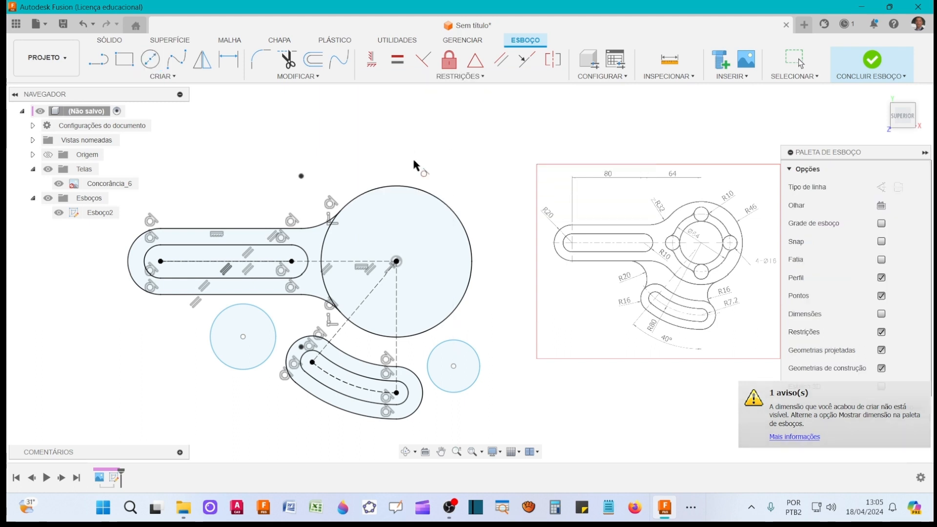
{"action": "left_click", "coordinate": [456, 344]}
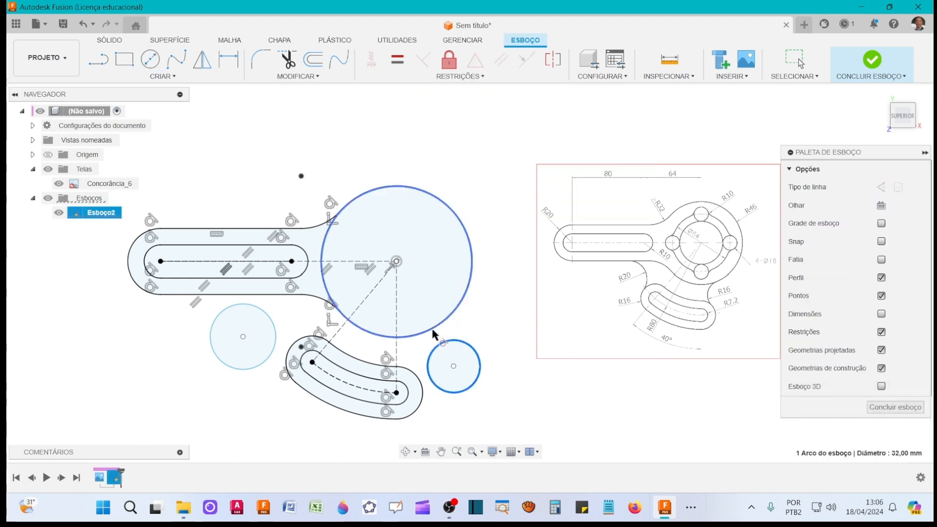
{"action": "left_click", "coordinate": [441, 322]}
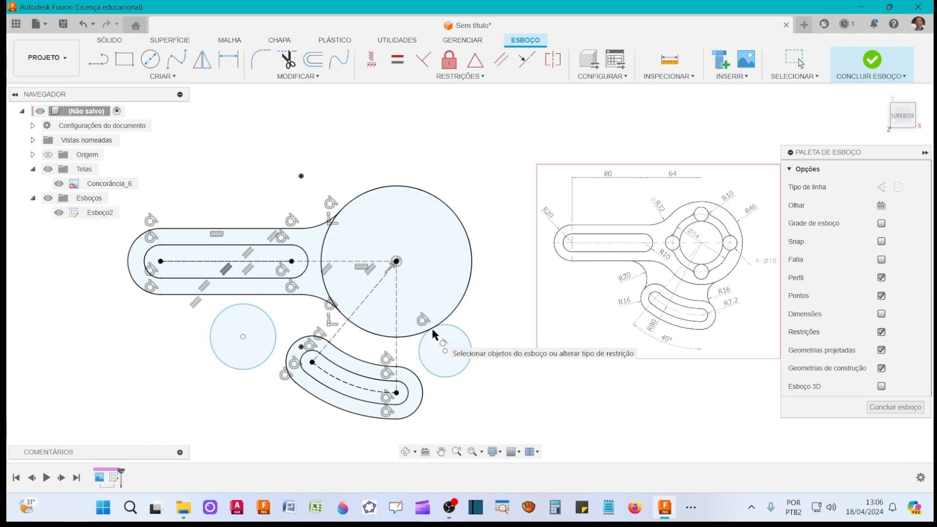
{"action": "left_click", "coordinate": [431, 371]}
{"action": "left_click", "coordinate": [421, 379]}
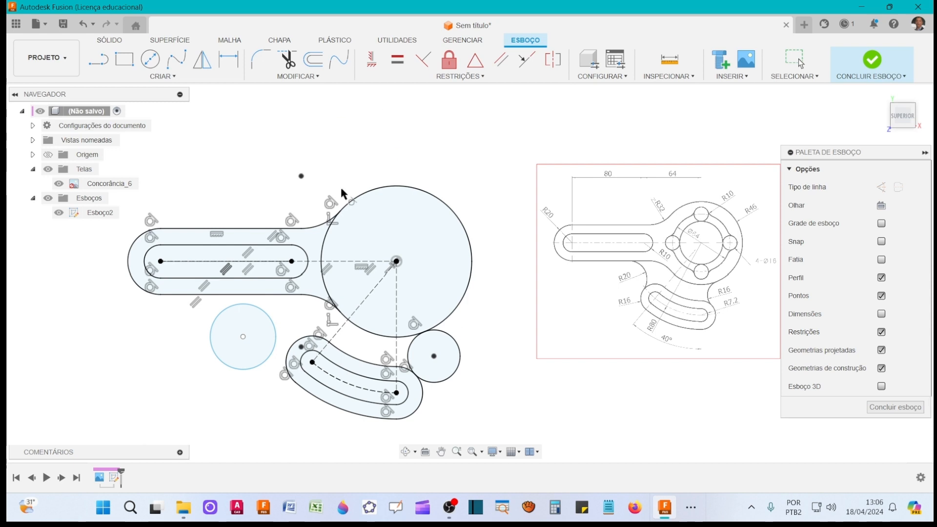
- Make the 40 mm circle tangent to the left end arc of the larger curved slot and to the arm's lower edge
{"action": "left_click", "coordinate": [250, 311]}
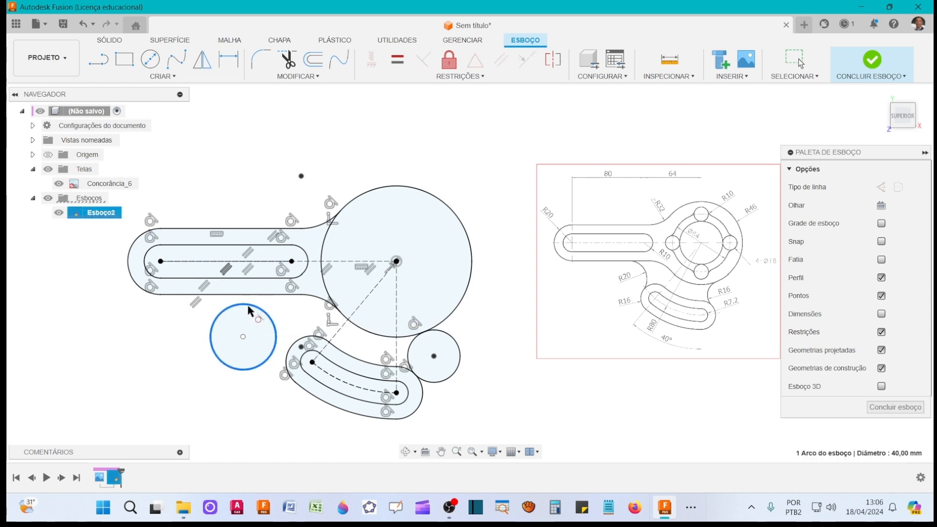
{"action": "left_click", "coordinate": [288, 355]}
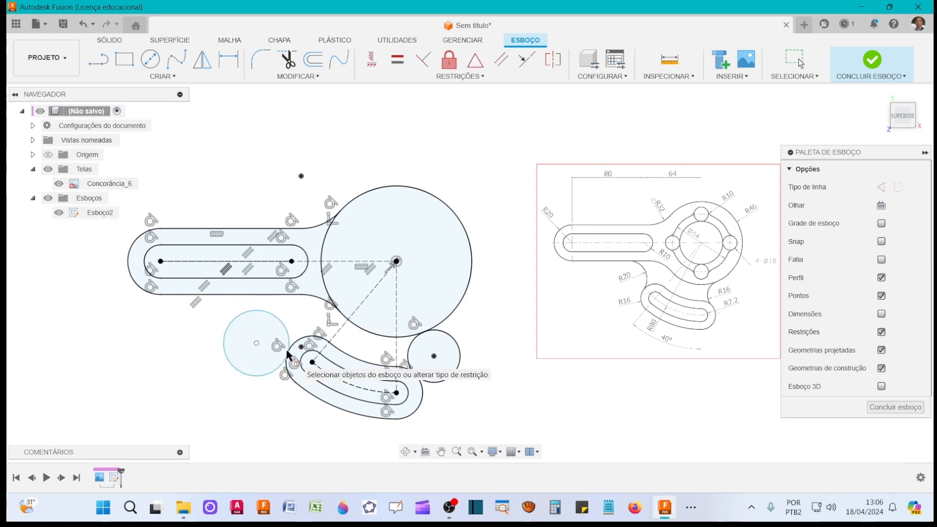
{"action": "left_click", "coordinate": [272, 315]}
{"action": "left_click", "coordinate": [277, 295]}
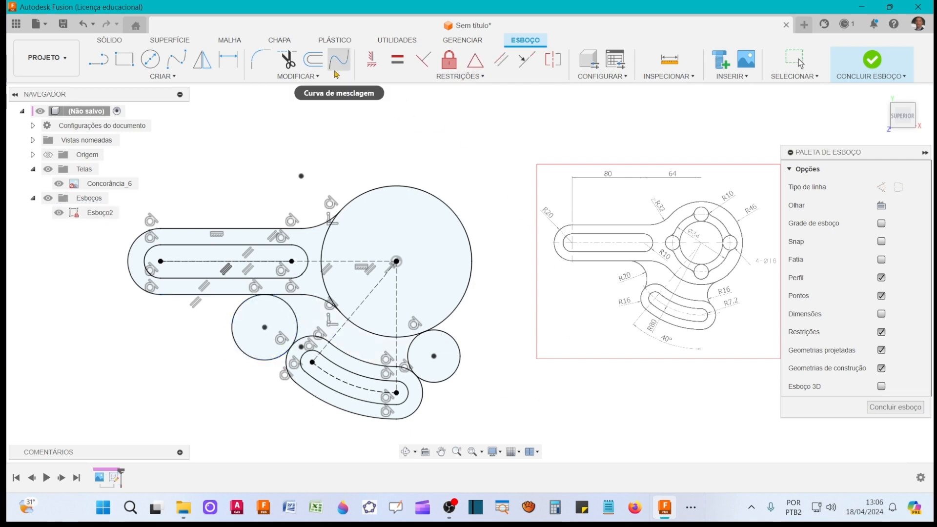
- Trim the outer portions of the 40 mm and 32 mm tangent circles into fillet arcs and hide the sketch constraints
{"action": "left_click", "coordinate": [290, 62]}
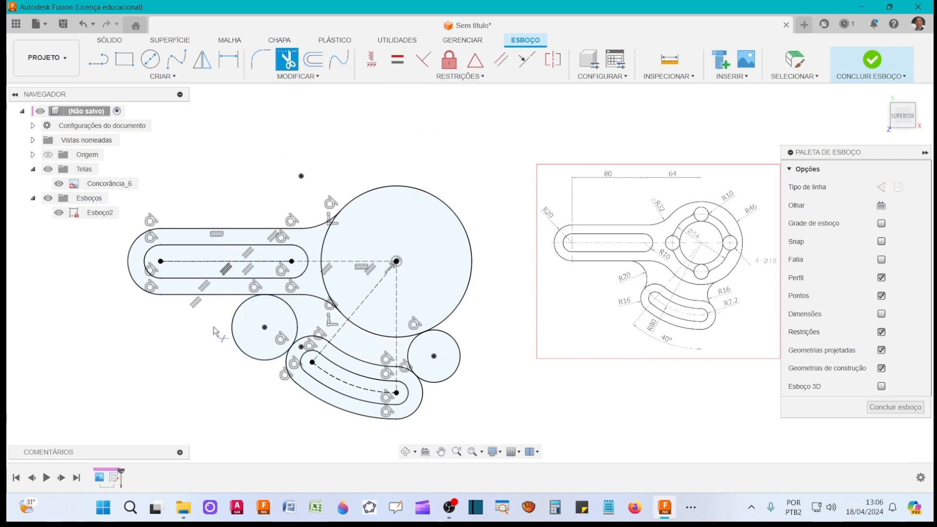
{"action": "left_click", "coordinate": [237, 347]}
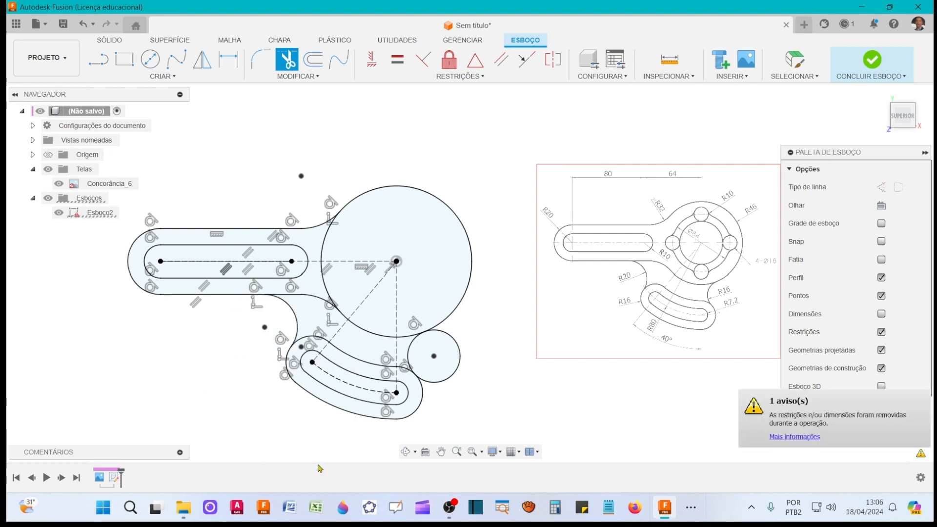
{"action": "left_click", "coordinate": [456, 371]}
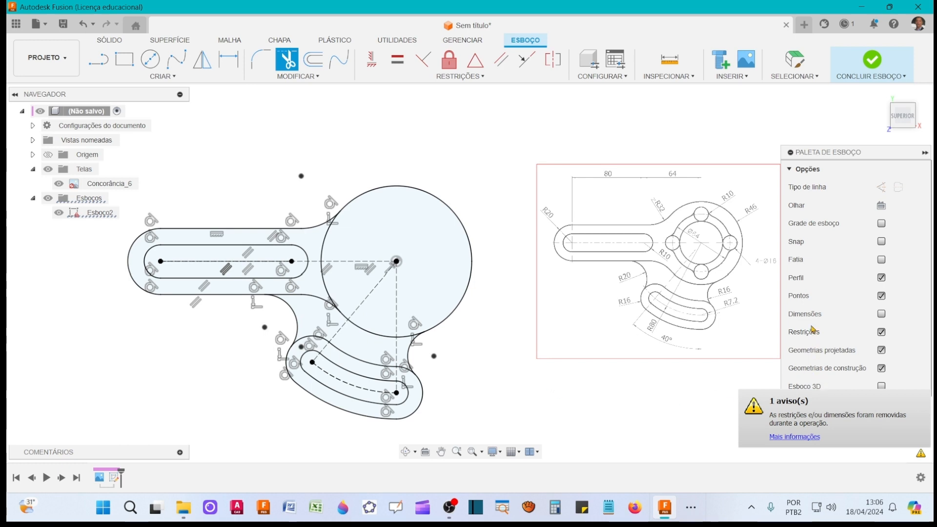
{"action": "left_click", "coordinate": [882, 332]}
{"action": "key", "text": "Escape"}
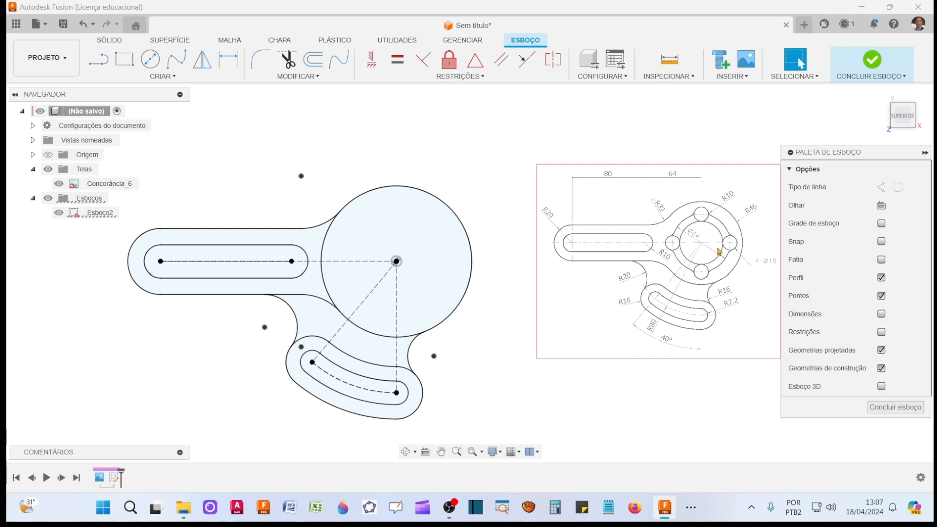
- Draw a 64 mm diameter circle concentric with the large circle
{"action": "left_click", "coordinate": [150, 60]}
{"action": "left_click", "coordinate": [396, 261]}
{"action": "left_click", "coordinate": [344, 261]}
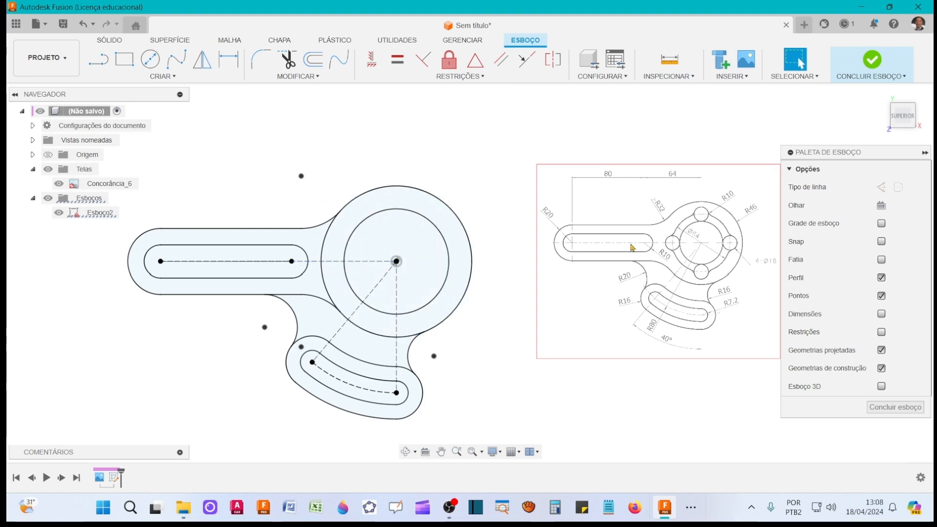
- Draw a 16 mm diameter circle centred where the 64 mm circle crosses the arm's horizontal centreline
{"action": "scroll", "coordinate": [675, 245], "scroll_direction": "up", "scroll_amount": 6}
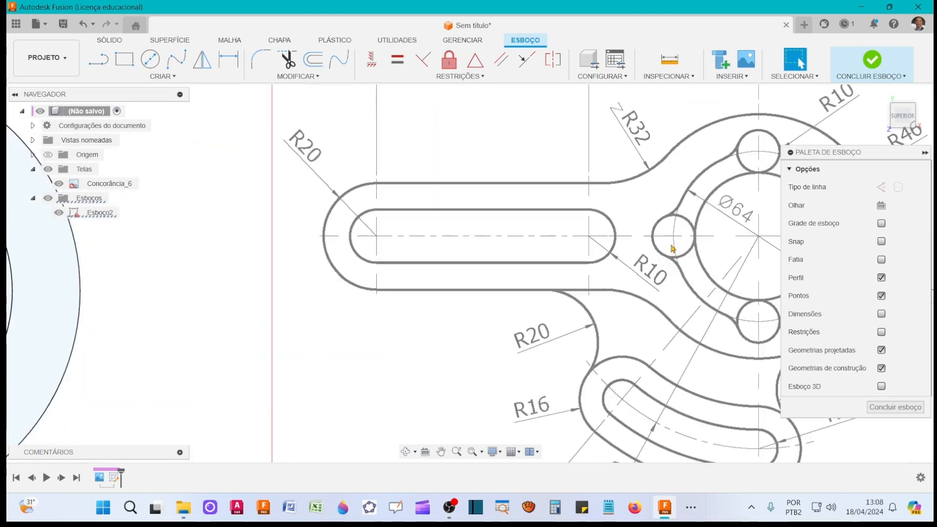
{"action": "scroll", "coordinate": [674, 241], "scroll_direction": "down", "scroll_amount": 6}
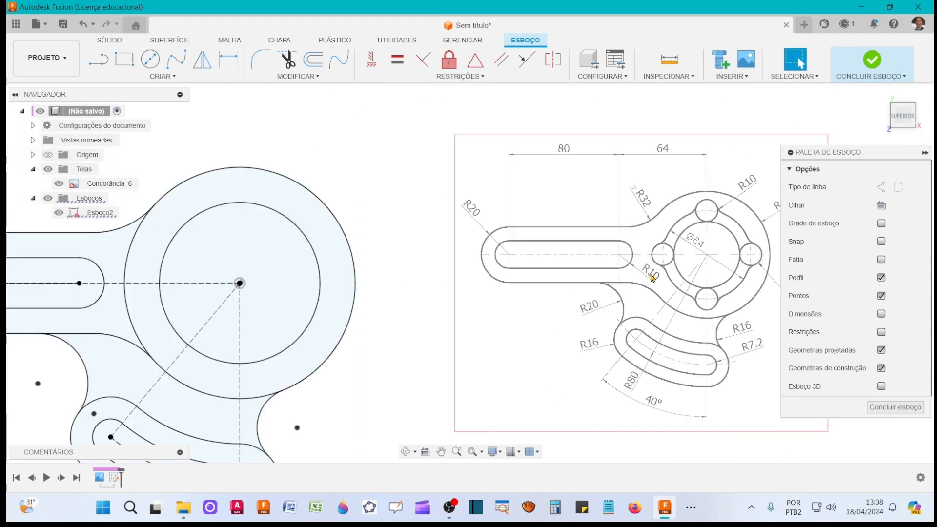
{"action": "scroll", "coordinate": [651, 277], "scroll_direction": "down", "scroll_amount": 1}
{"action": "scroll", "coordinate": [386, 279], "scroll_direction": "up", "scroll_amount": 1}
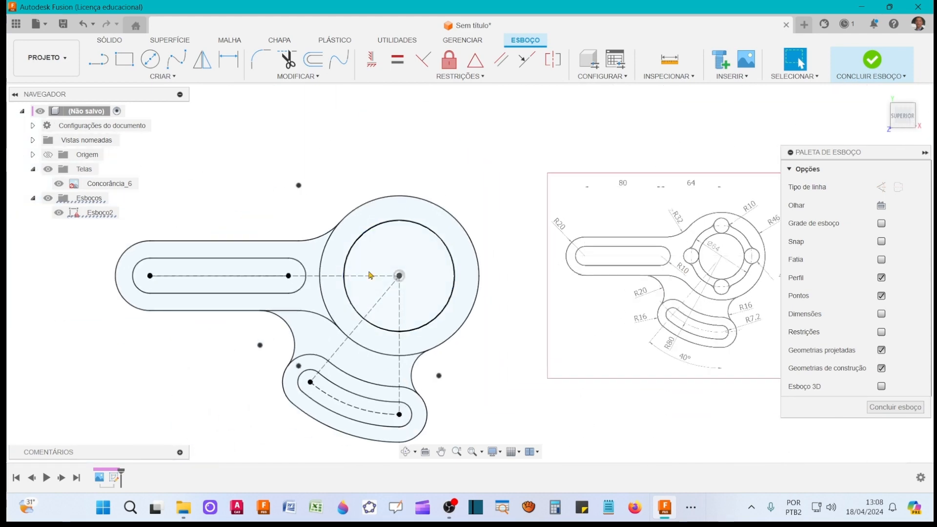
{"action": "left_click", "coordinate": [150, 59]}
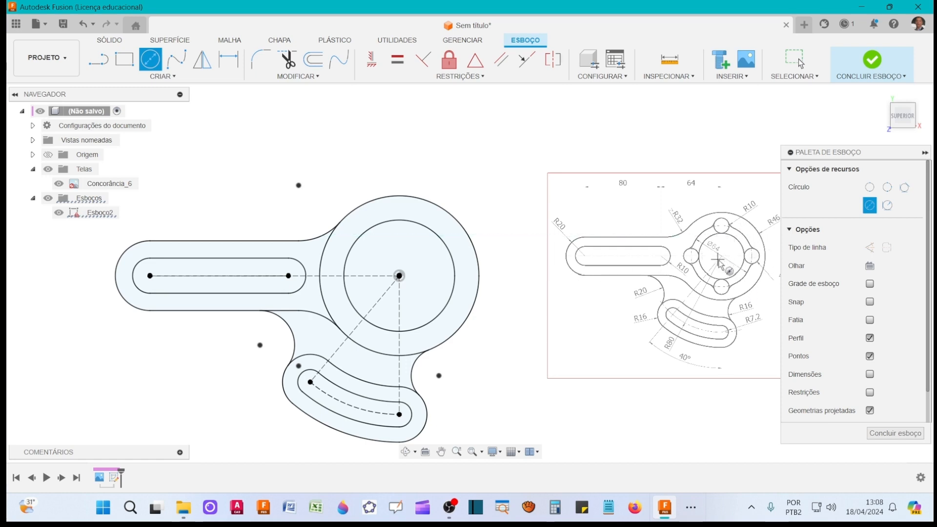
{"action": "scroll", "coordinate": [717, 269], "scroll_direction": "up", "scroll_amount": 1}
{"action": "scroll", "coordinate": [739, 274], "scroll_direction": "up", "scroll_amount": 1}
{"action": "mouse_move", "coordinate": [739, 274]}
{"action": "middle_mouse_down"}
{"action": "mouse_move", "coordinate": [649, 273]}
{"action": "mouse_move", "coordinate": [663, 272]}
{"action": "middle_mouse_up"}
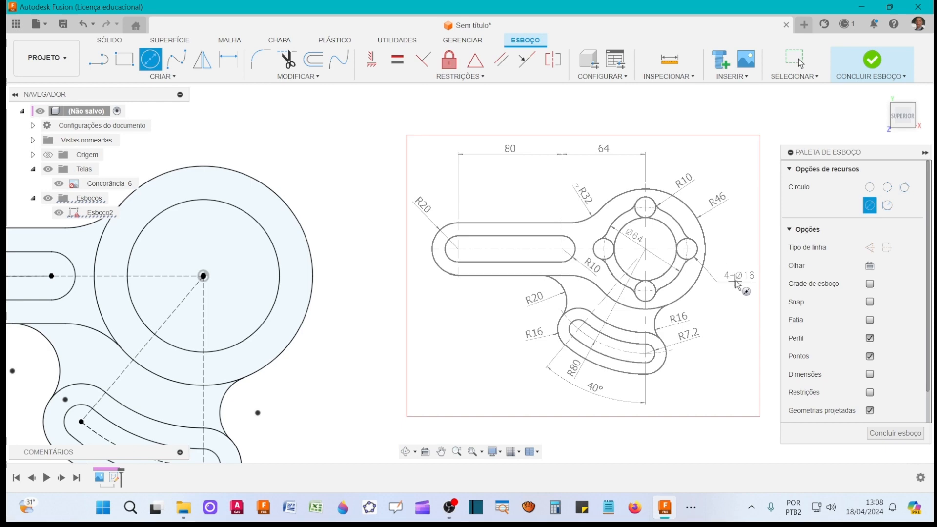
{"action": "scroll", "coordinate": [454, 288], "scroll_direction": "down", "scroll_amount": 3}
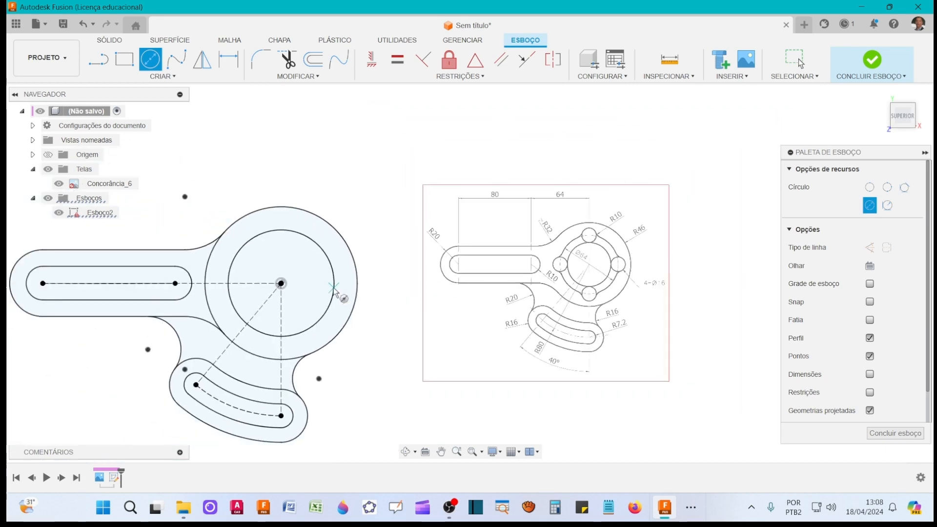
{"action": "middle_click_drag", "start_coordinate": [341, 293], "coordinate": [449, 292]}
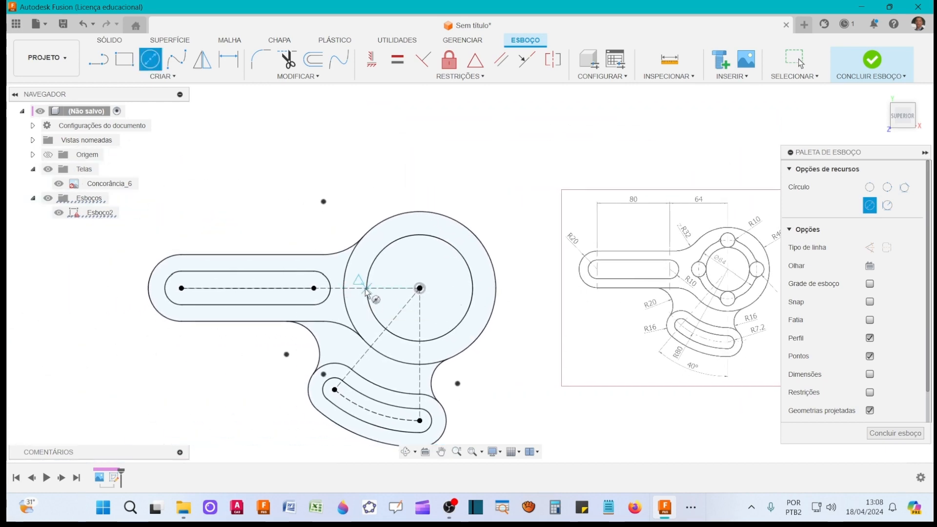
{"action": "left_click", "coordinate": [366, 289]}
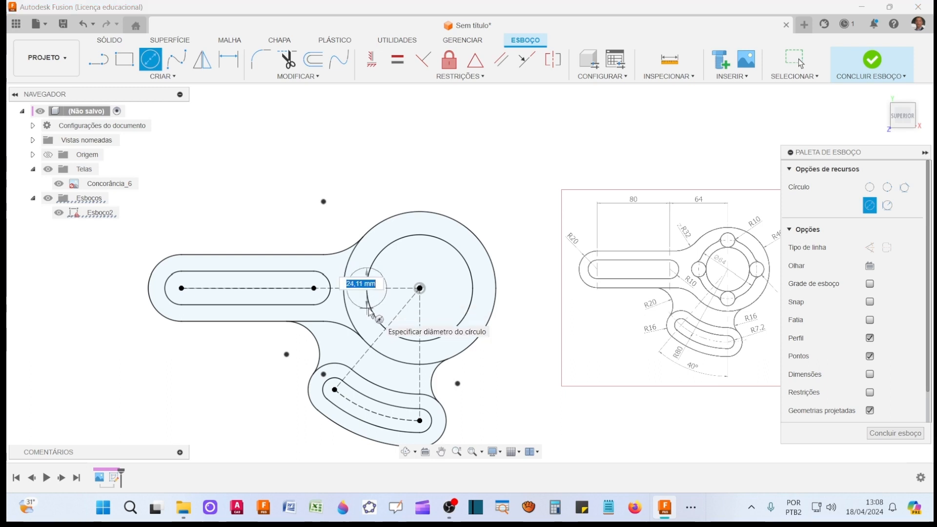
{"action": "type", "text": "1"}
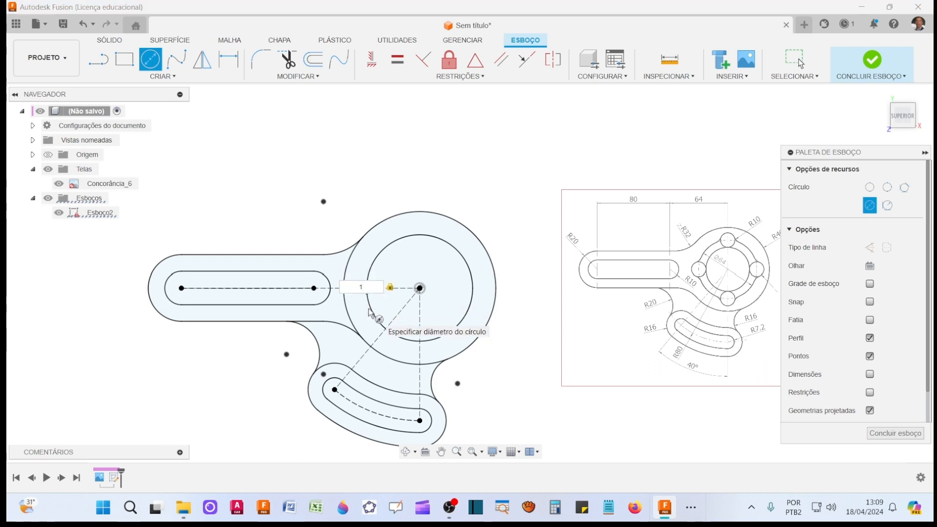
{"action": "type", "text": "6"}
{"action": "key", "text": "Return"}
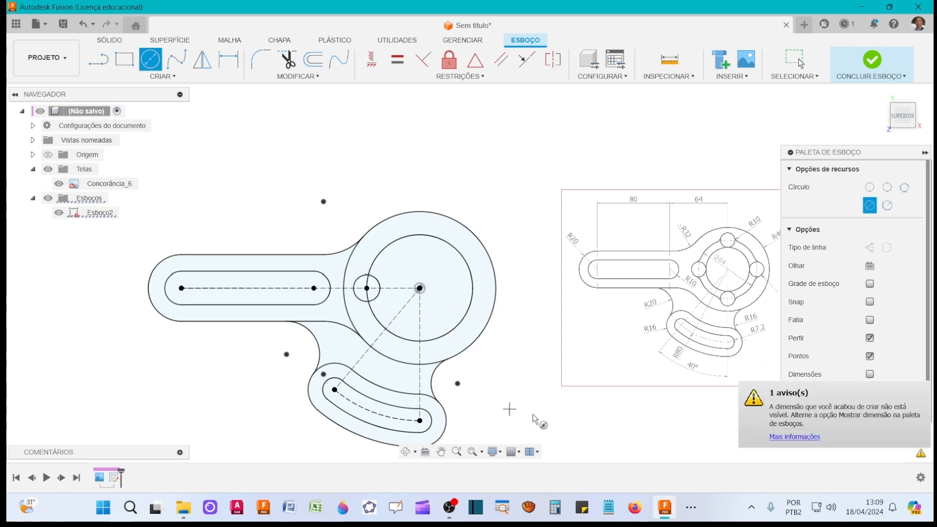
- Create a full circular pattern of 4 instances of the 16 mm circle around the large circle's centre
{"action": "left_click_drag", "start_coordinate": [601, 425], "coordinate": [556, 421]}
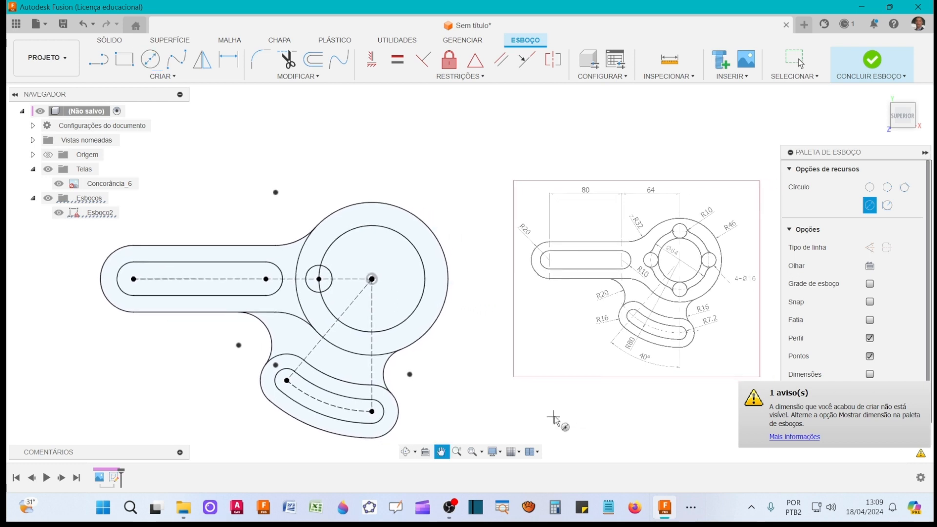
{"action": "key", "text": "c"}
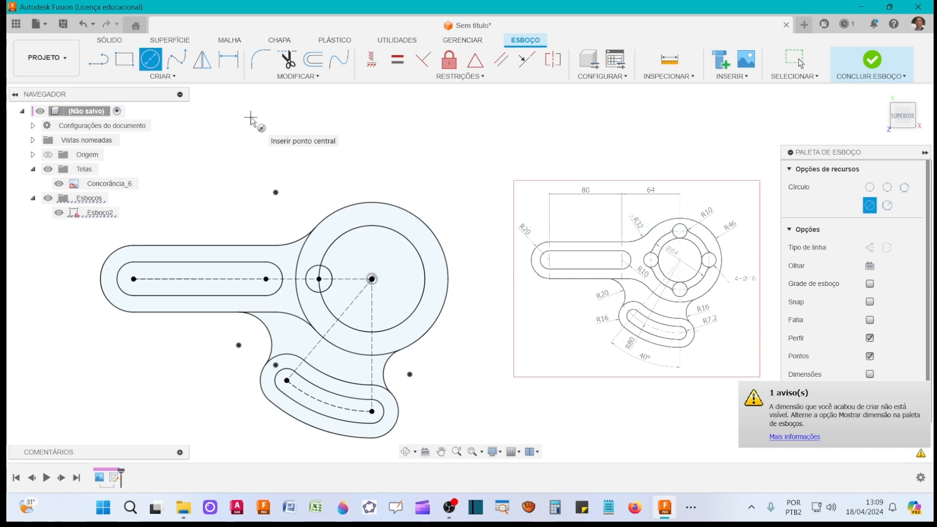
{"action": "left_click", "coordinate": [162, 76]}
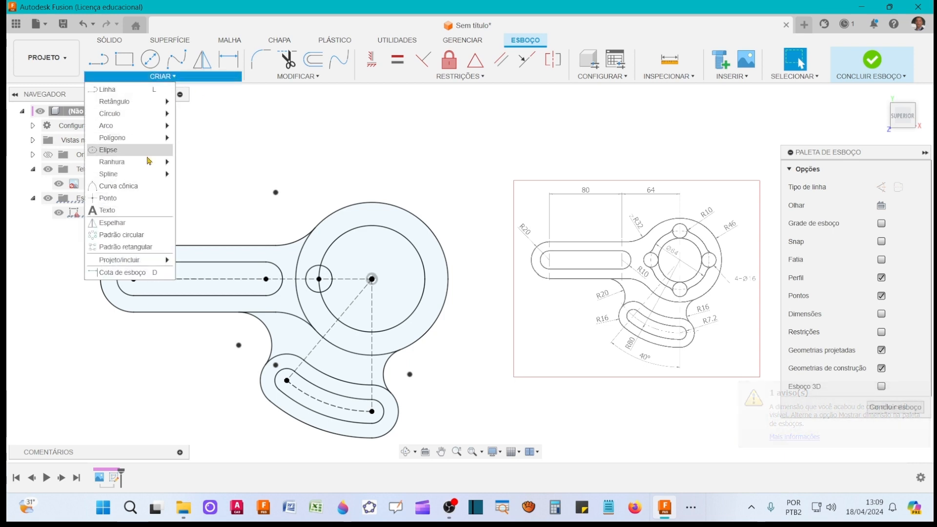
{"action": "left_click", "coordinate": [145, 238]}
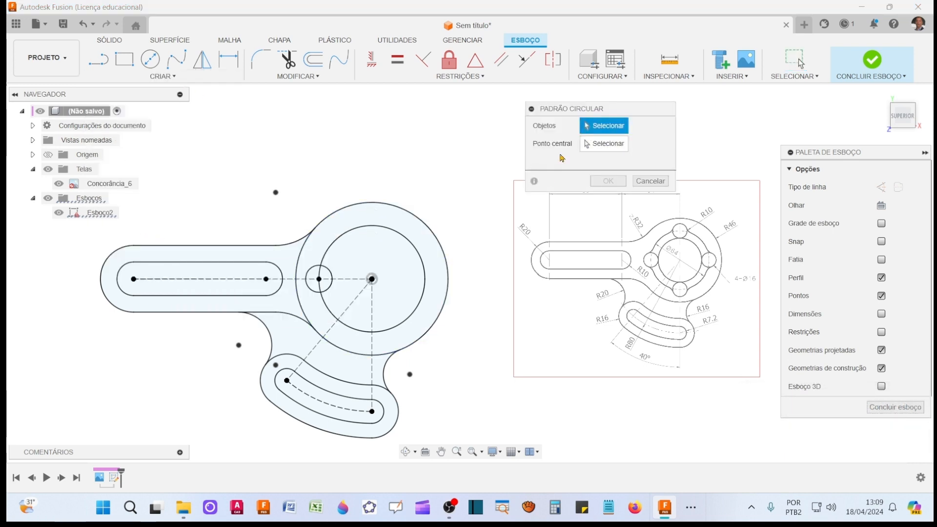
{"action": "left_click", "coordinate": [331, 274]}
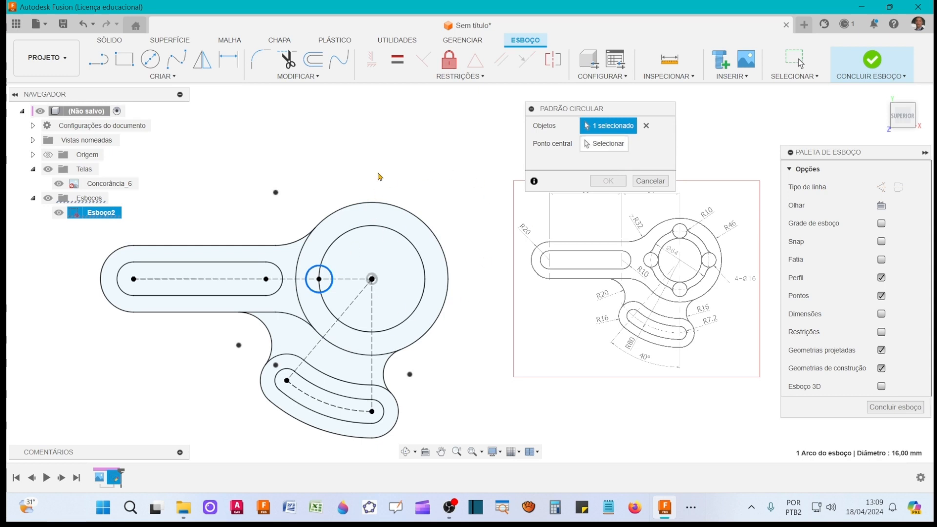
{"action": "left_click", "coordinate": [598, 146]}
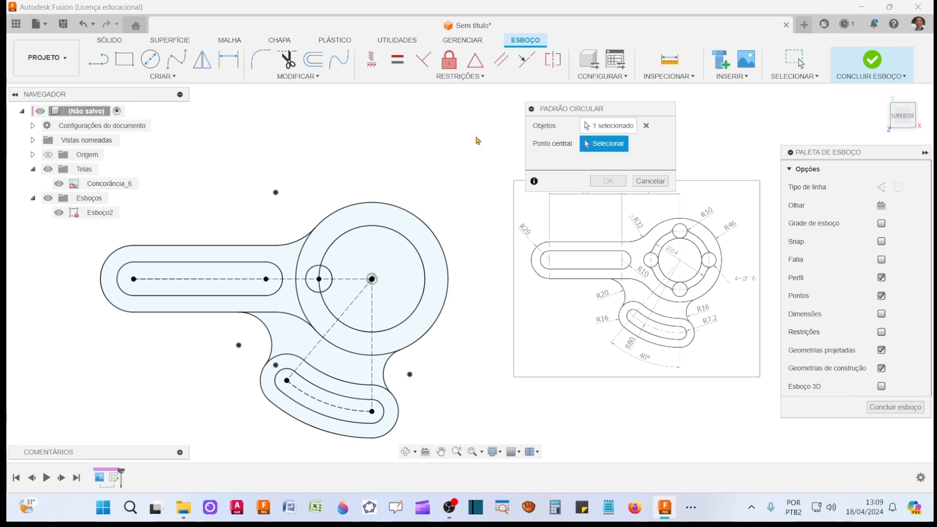
{"action": "left_click", "coordinate": [438, 246]}
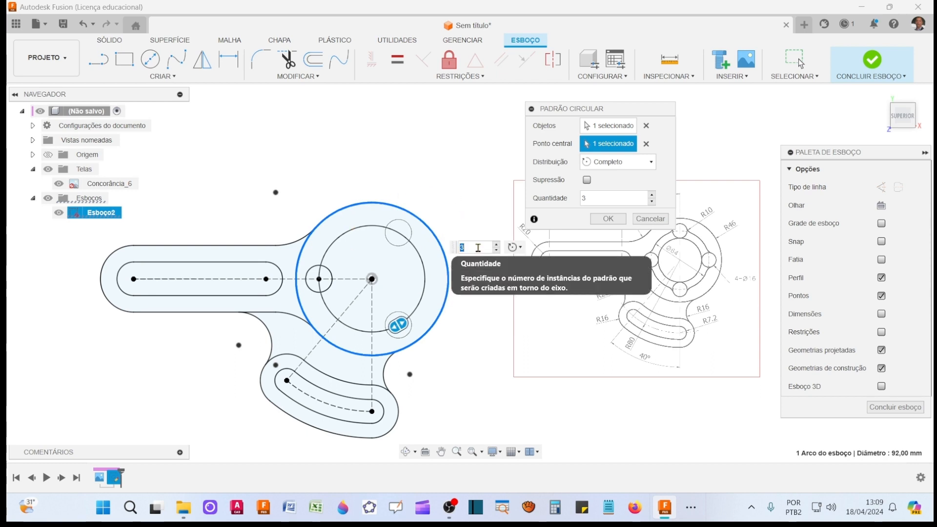
{"action": "key", "text": "Return"}
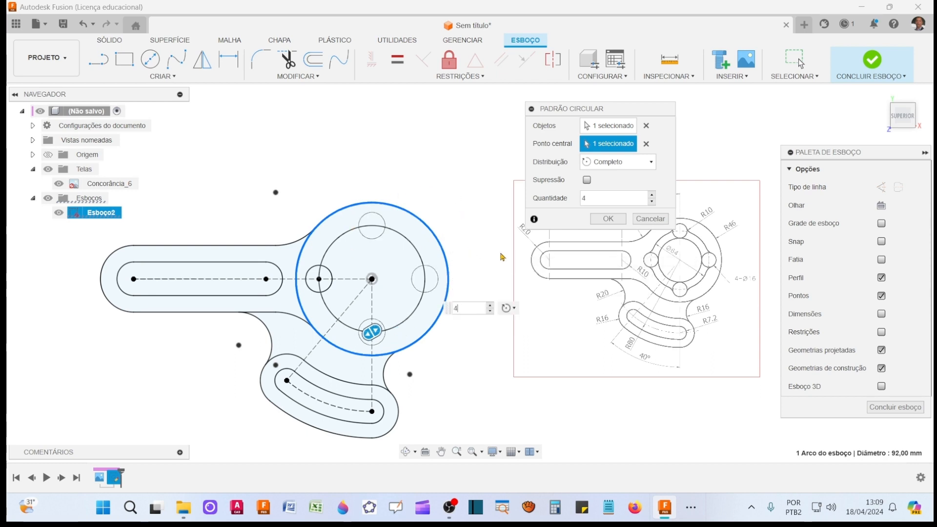
{"action": "left_click", "coordinate": [615, 222]}
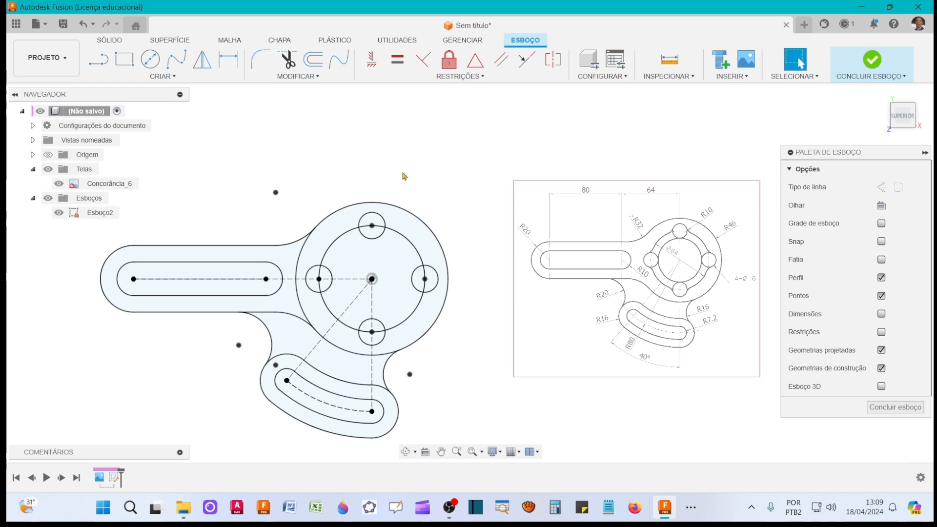
- Try to trim the 64 mm circle's segments inside the upper and right 16 mm circles
{"action": "left_click", "coordinate": [288, 60]}
{"action": "scroll", "coordinate": [372, 224], "scroll_direction": "up", "scroll_amount": 3}
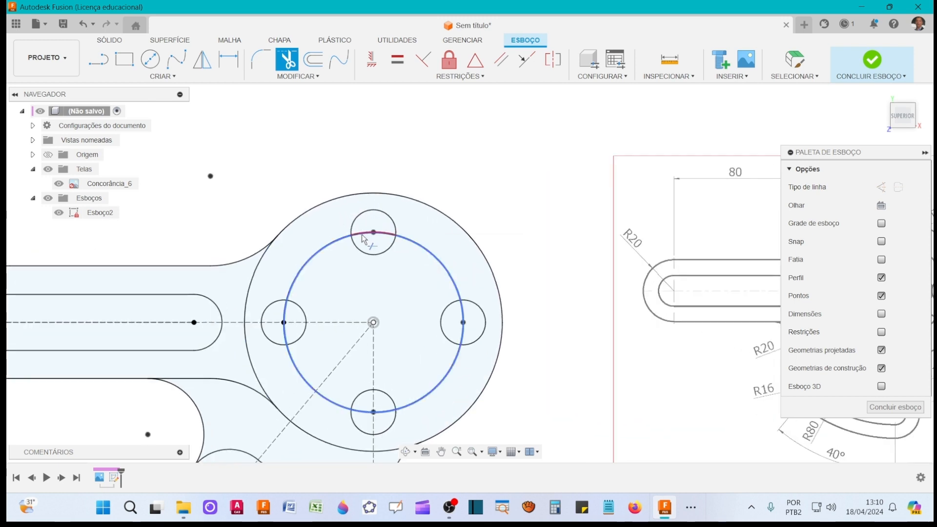
{"action": "left_click", "coordinate": [371, 234]}
{"action": "left_click", "coordinate": [463, 323]}
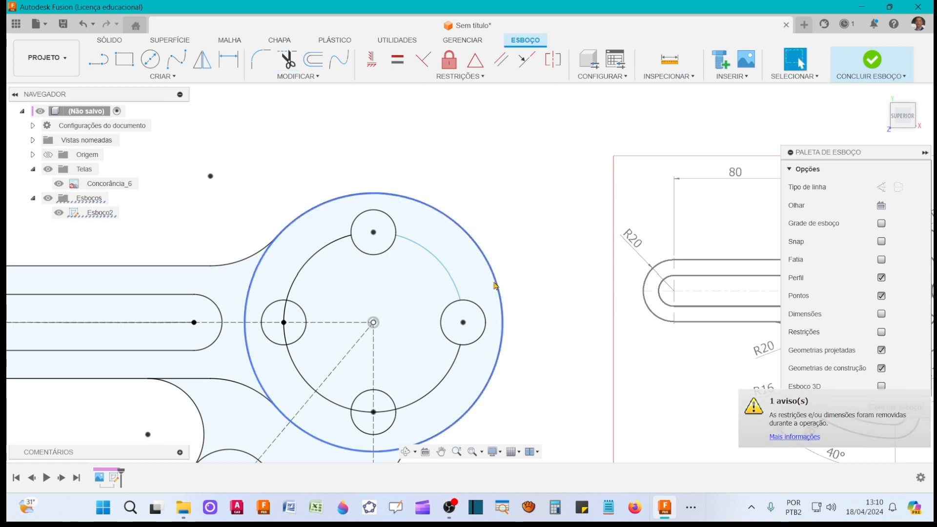
{"action": "key", "text": "Escape"}
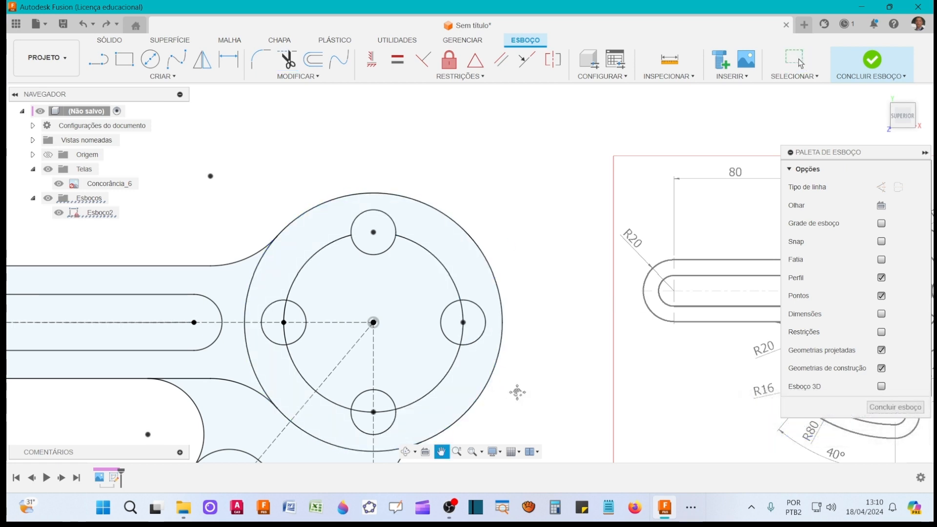
- Draw a 20 mm diameter circle just right of the upper 16 mm circle, across the large circle's outline
{"action": "mouse_move", "coordinate": [517, 389]}
{"action": "middle_mouse_down"}
{"action": "mouse_move", "coordinate": [509, 326]}
{"action": "mouse_move", "coordinate": [452, 299]}
{"action": "middle_mouse_up"}
{"action": "scroll", "coordinate": [525, 321], "scroll_direction": "down", "scroll_amount": 3}
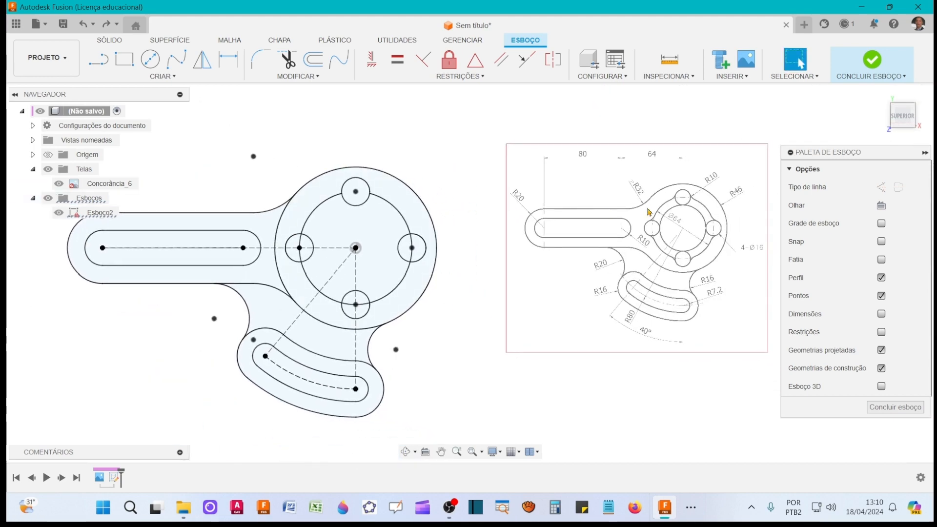
{"action": "scroll", "coordinate": [685, 203], "scroll_direction": "up", "scroll_amount": 5}
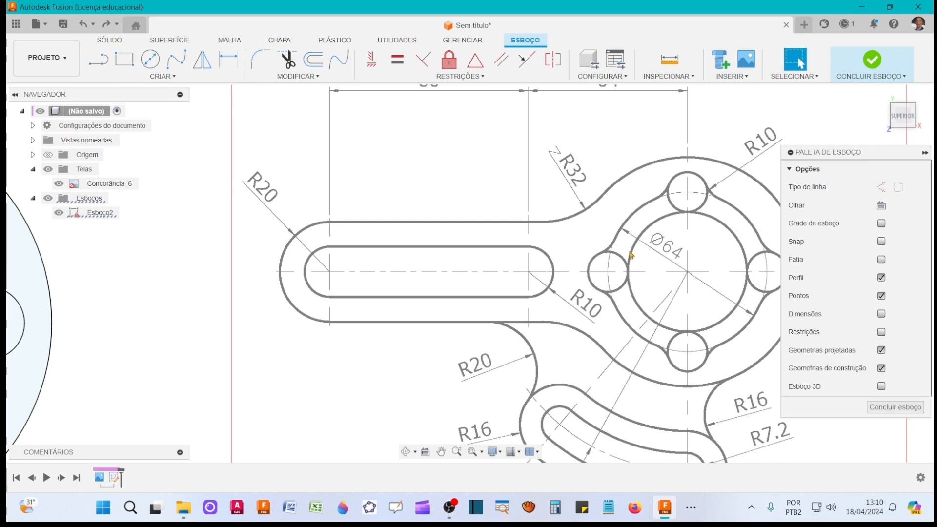
{"action": "scroll", "coordinate": [418, 270], "scroll_direction": "down", "scroll_amount": 5}
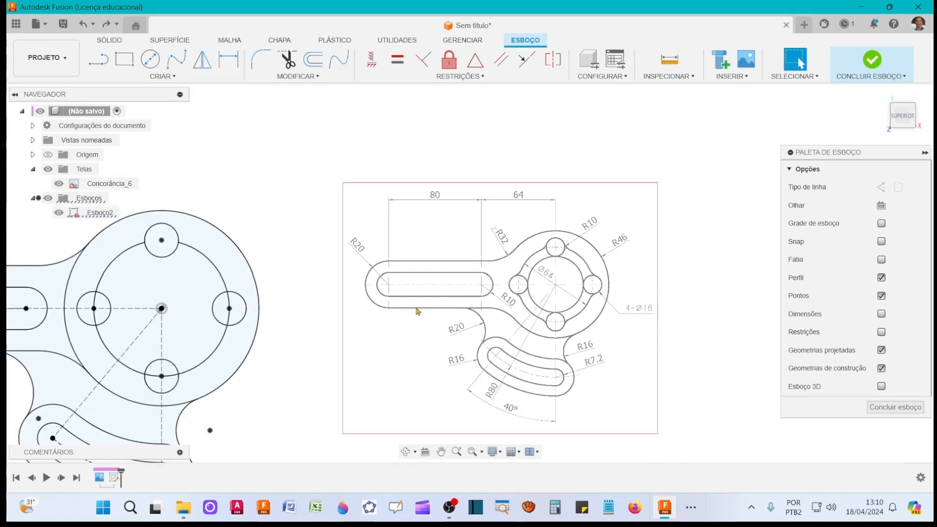
{"action": "middle_click_drag", "start_coordinate": [299, 319], "coordinate": [463, 273]}
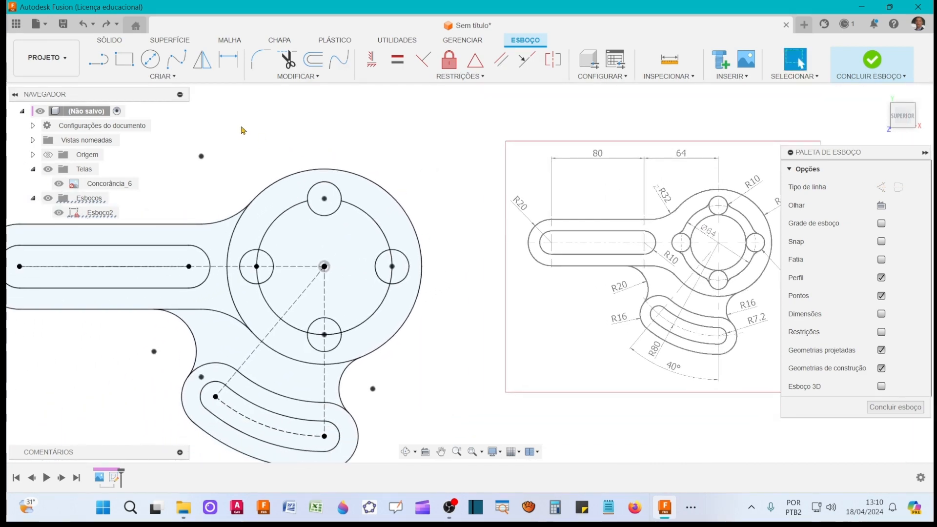
{"action": "left_click", "coordinate": [150, 59]}
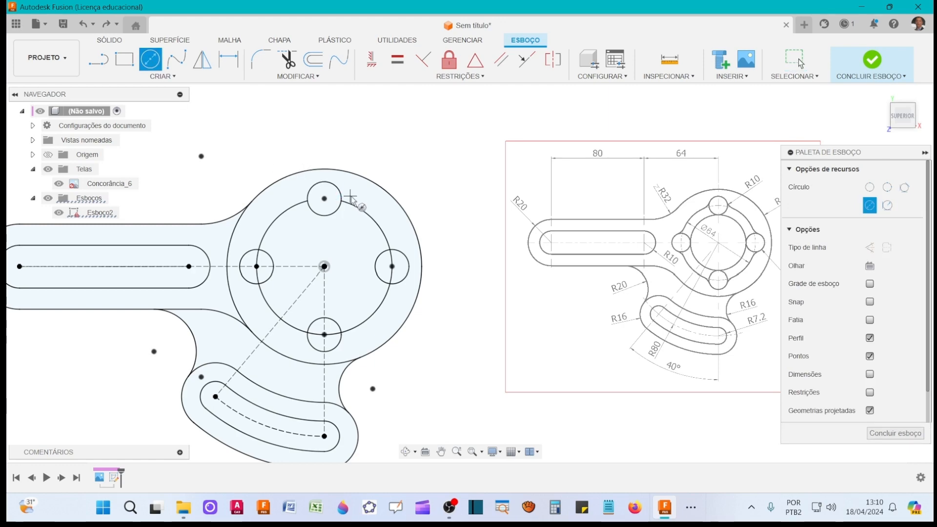
{"action": "scroll", "coordinate": [350, 198], "scroll_direction": "down", "scroll_amount": 2}
{"action": "scroll", "coordinate": [353, 192], "scroll_direction": "up", "scroll_amount": 5}
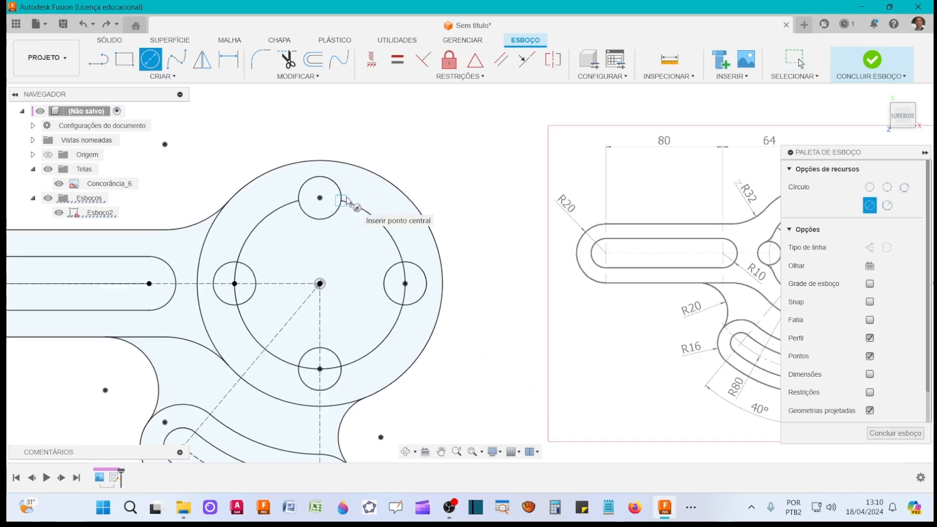
{"action": "left_click", "coordinate": [369, 180]}
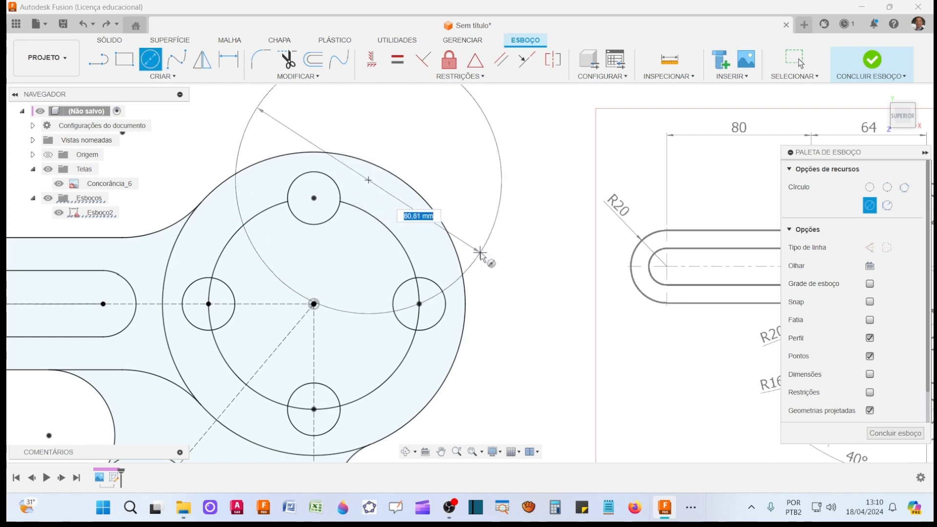
{"action": "scroll", "coordinate": [477, 254], "scroll_direction": "down", "scroll_amount": 5}
{"action": "scroll", "coordinate": [476, 253], "scroll_direction": "down", "scroll_amount": 3}
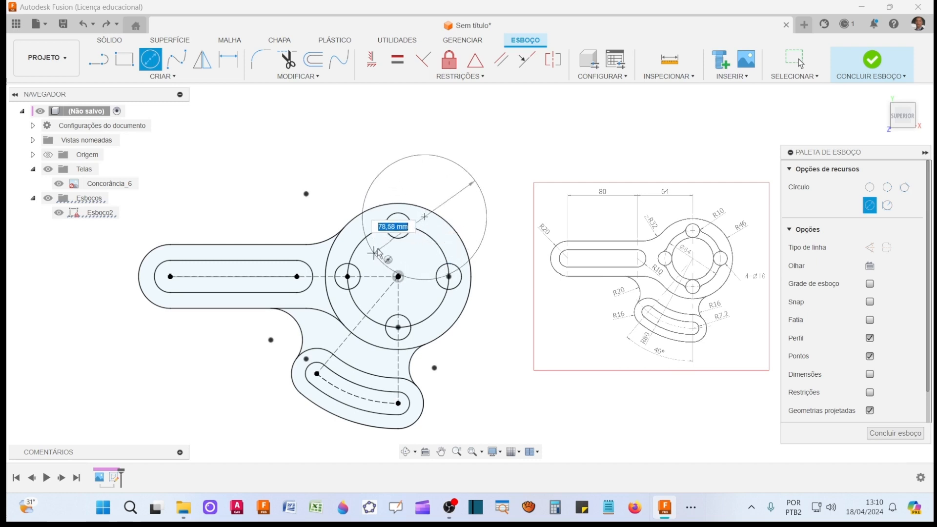
{"action": "scroll", "coordinate": [412, 239], "scroll_direction": "down", "scroll_amount": 2}
{"action": "scroll", "coordinate": [411, 234], "scroll_direction": "up", "scroll_amount": 3}
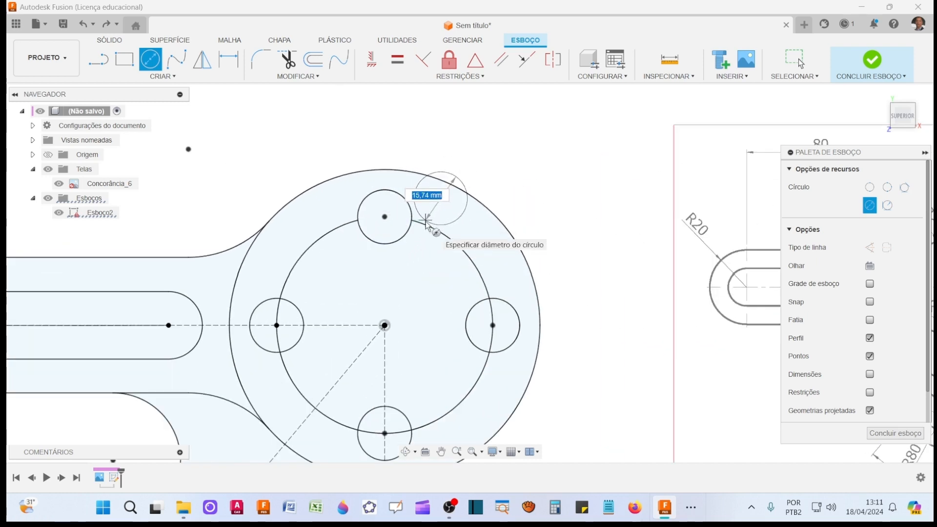
{"action": "type", "text": "20"}
{"action": "key", "text": "Tab"}
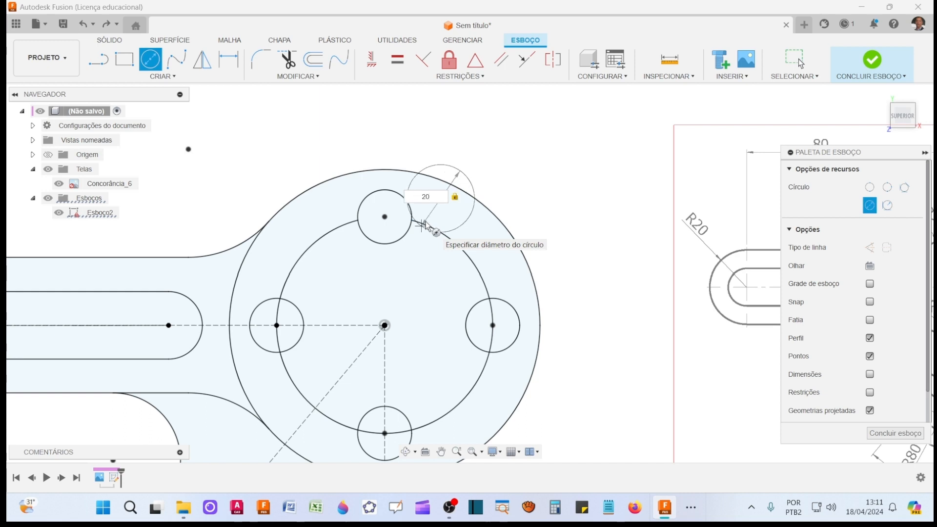
{"action": "left_click", "coordinate": [423, 226]}
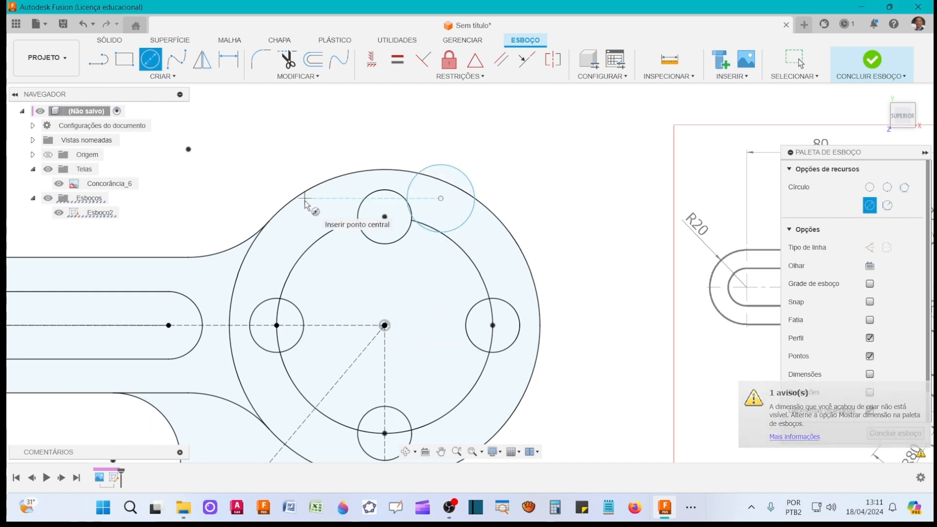
- Draw a second 20 mm diameter circle on the other side of the upper 16 mm circle
{"action": "left_click", "coordinate": [288, 188]}
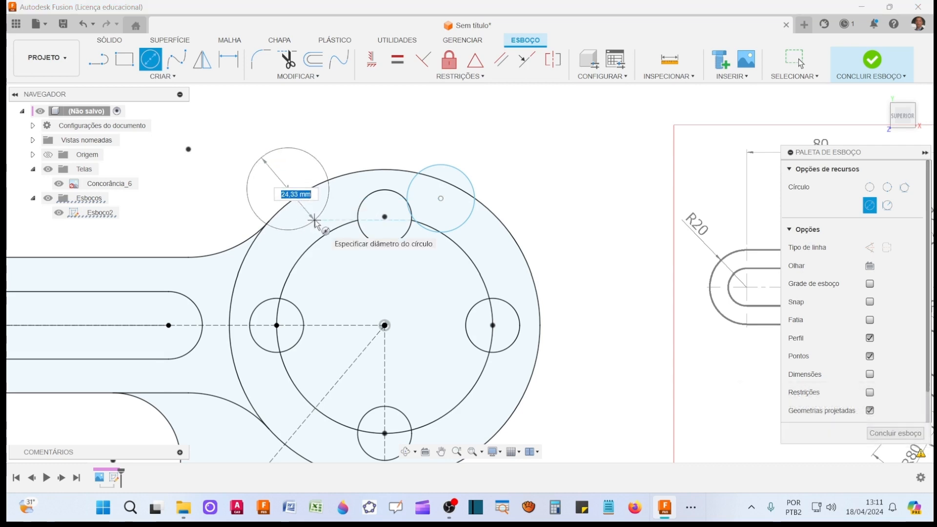
{"action": "type", "text": "20"}
{"action": "key", "text": "Return"}
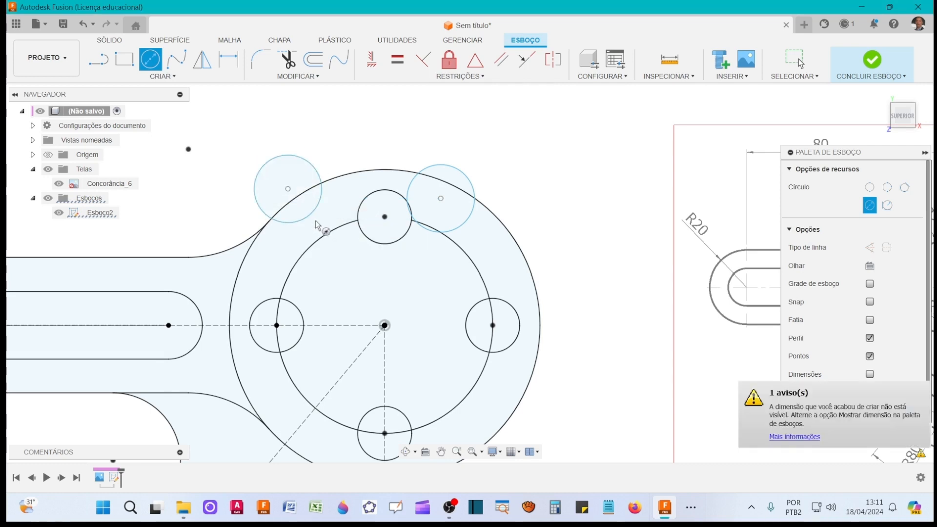
- Make the 20 mm circle on the right tangent to the upper 16 mm circle and to the 64 mm circle
{"action": "scroll", "coordinate": [411, 239], "scroll_direction": "up", "scroll_amount": 2}
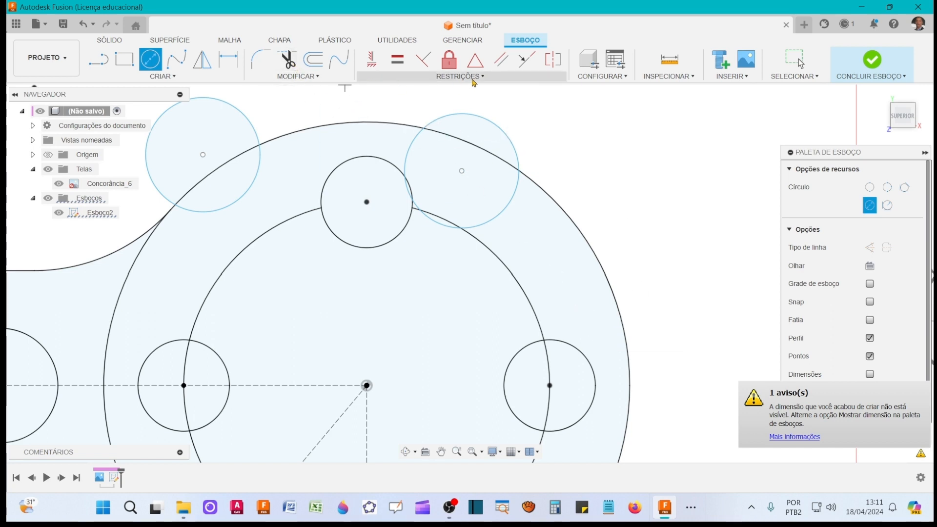
{"action": "left_click", "coordinate": [454, 76]}
{"action": "left_click", "coordinate": [383, 125]}
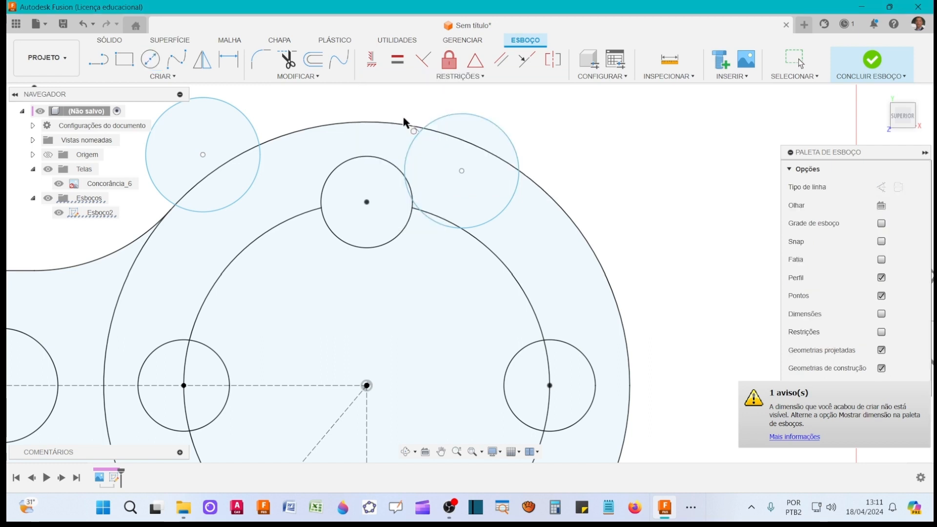
{"action": "left_click", "coordinate": [407, 151]}
{"action": "left_click", "coordinate": [396, 167]}
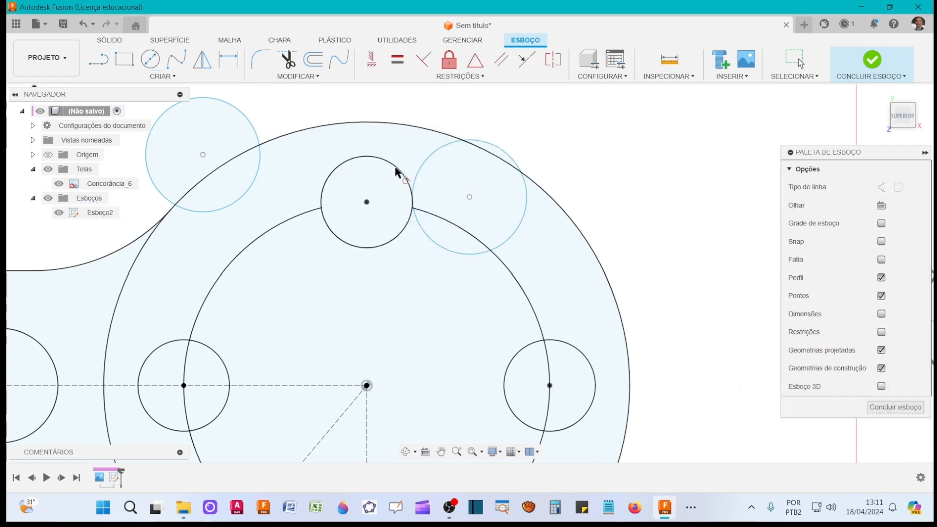
{"action": "left_click", "coordinate": [501, 263]}
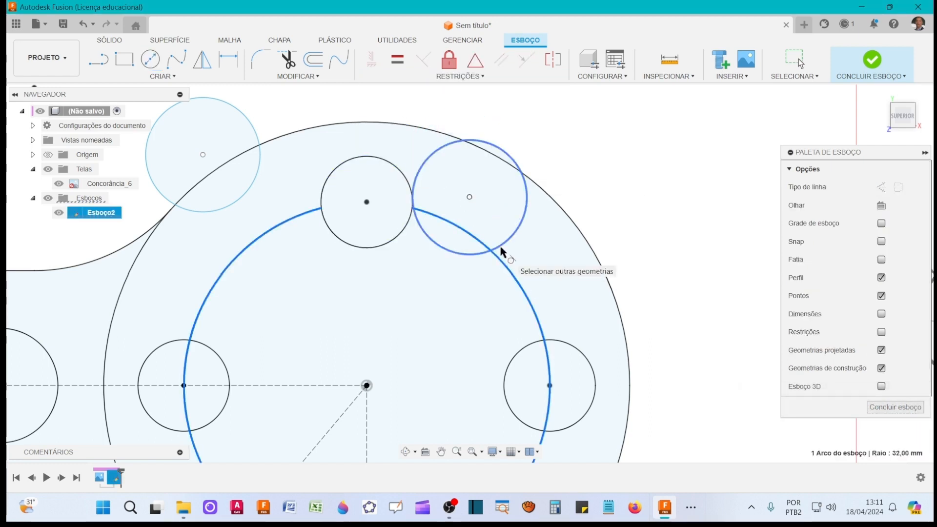
{"action": "left_click", "coordinate": [494, 250]}
- Make the 20 mm circle on the left tangent to the 64 mm circle and to the upper 16 mm circle
{"action": "left_click", "coordinate": [259, 184]}
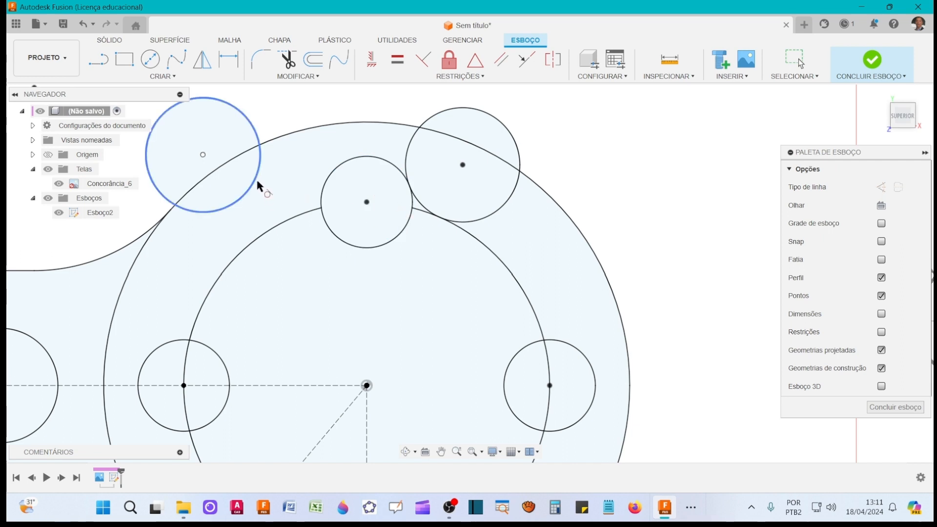
{"action": "left_click", "coordinate": [279, 222]}
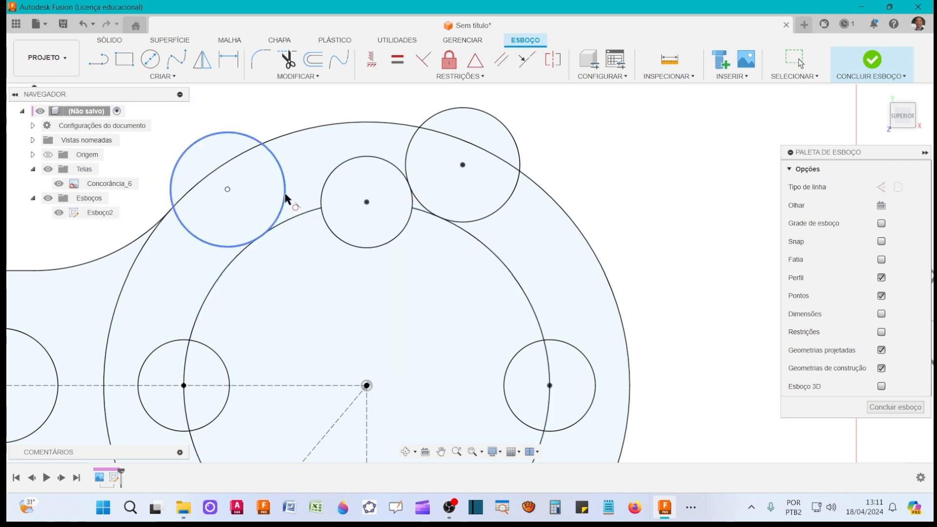
{"action": "left_click", "coordinate": [321, 199]}
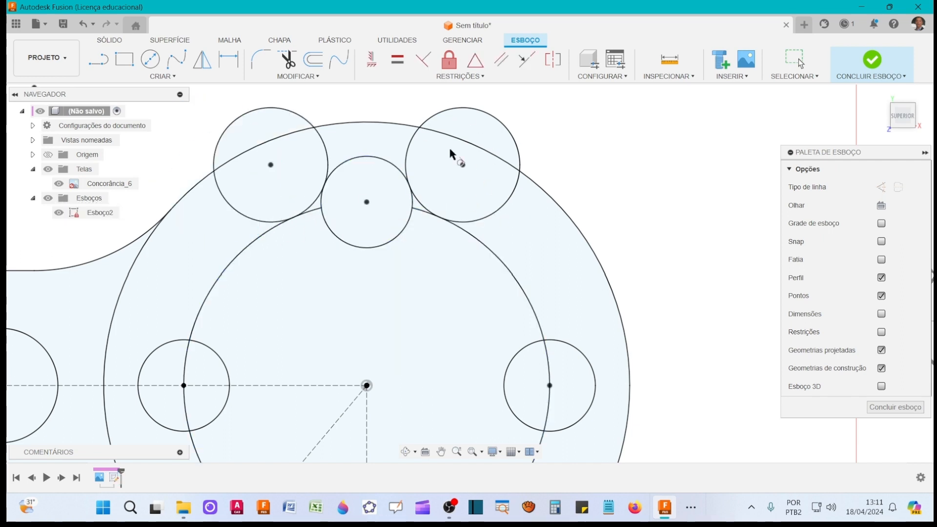
- Trim both 20 mm circles down to the short fillet arcs joining the upper 16 mm circle and the 64 mm circle
{"action": "left_click", "coordinate": [288, 59]}
{"action": "left_click", "coordinate": [436, 116]}
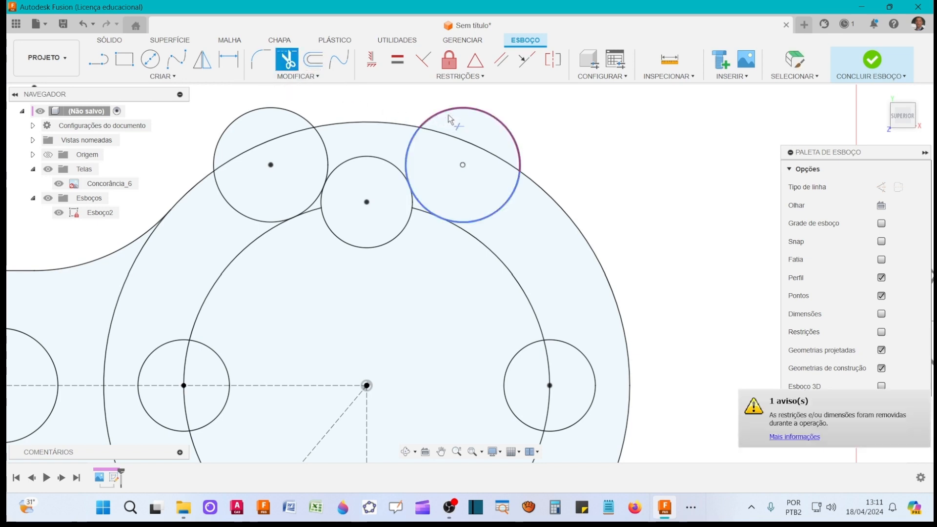
{"action": "left_click", "coordinate": [513, 191]}
{"action": "left_click", "coordinate": [410, 149]}
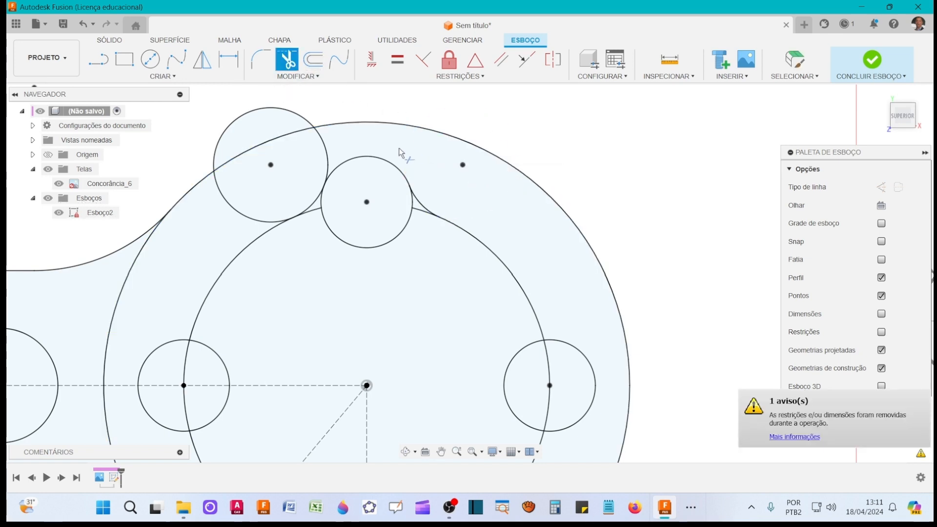
{"action": "left_click", "coordinate": [289, 117]}
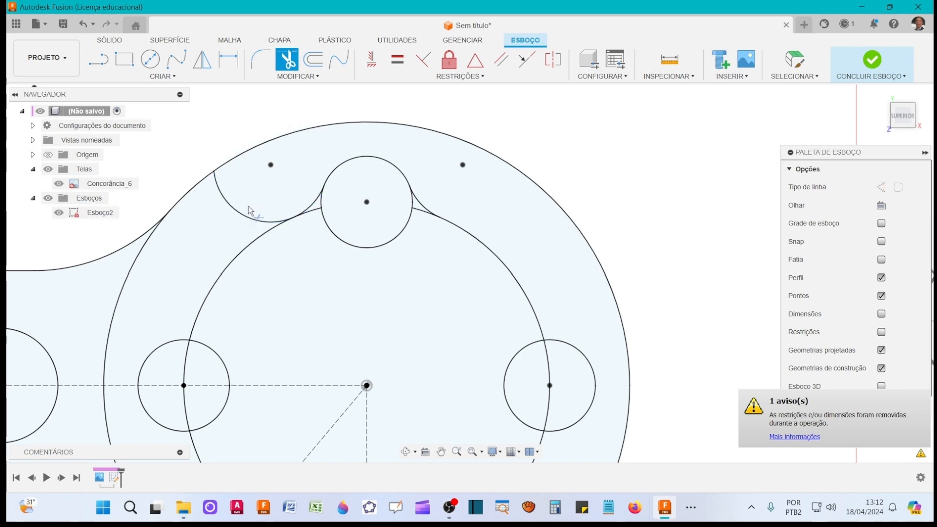
{"action": "left_click", "coordinate": [248, 218]}
{"action": "left_click", "coordinate": [412, 221]}
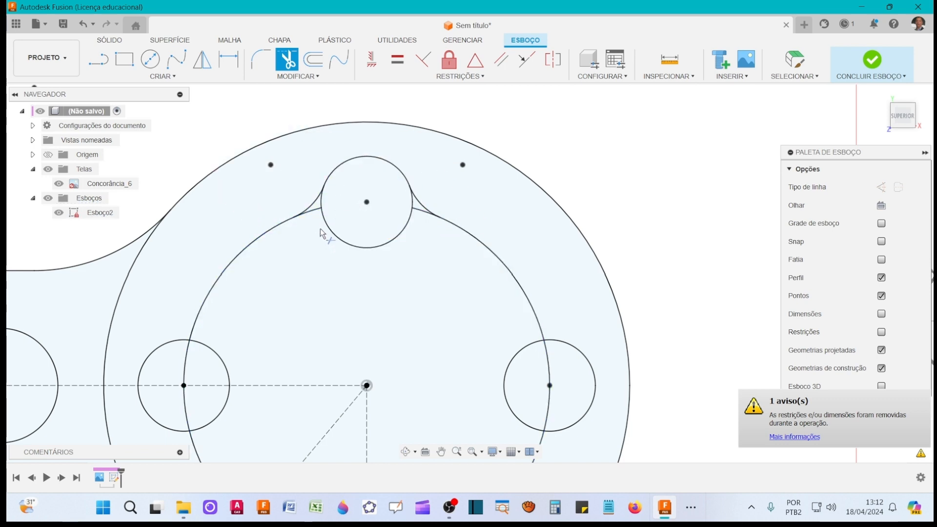
- Create a full circular pattern of 4 instances of the two fillet arcs around the large circle's centre
{"action": "scroll", "coordinate": [323, 230], "scroll_direction": "up", "scroll_amount": 2}
{"action": "scroll", "coordinate": [322, 232], "scroll_direction": "down", "scroll_amount": 3}
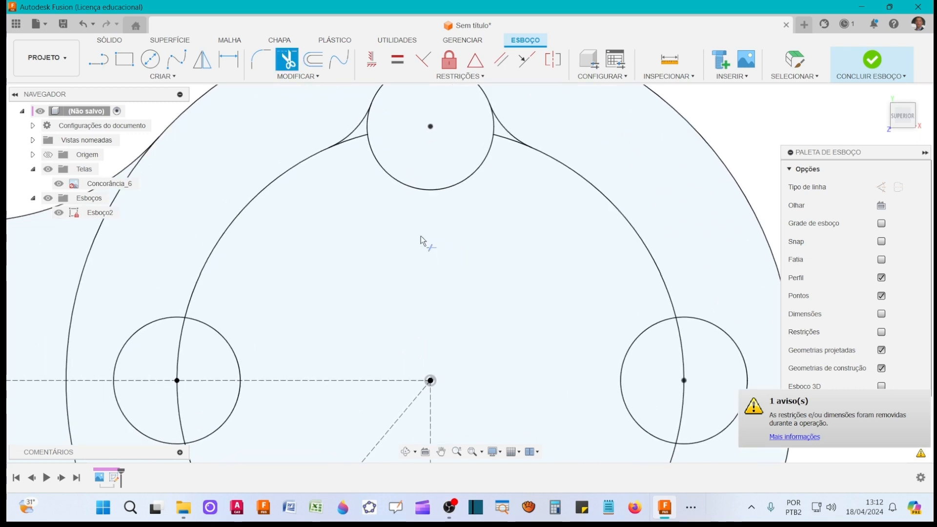
{"action": "scroll", "coordinate": [439, 287], "scroll_direction": "down", "scroll_amount": 2}
{"action": "scroll", "coordinate": [547, 298], "scroll_direction": "up", "scroll_amount": 2}
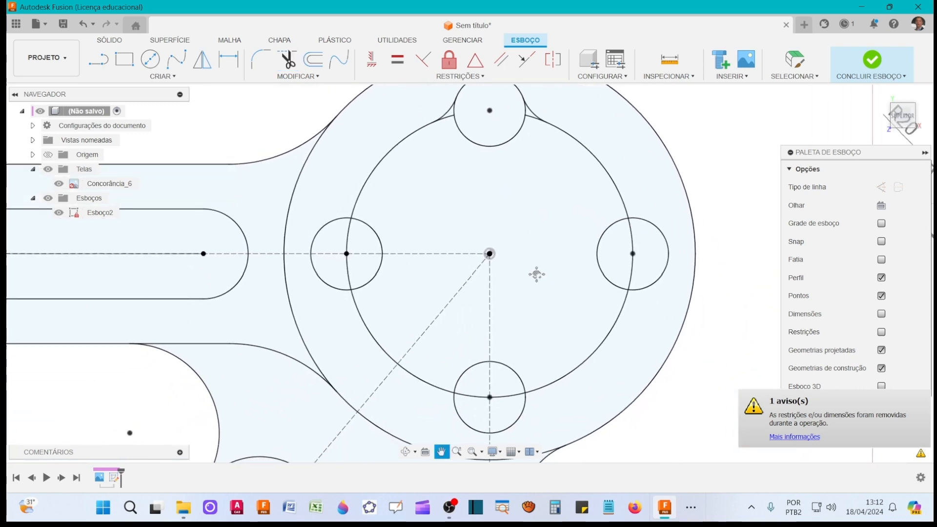
{"action": "scroll", "coordinate": [537, 279], "scroll_direction": "down", "scroll_amount": 3}
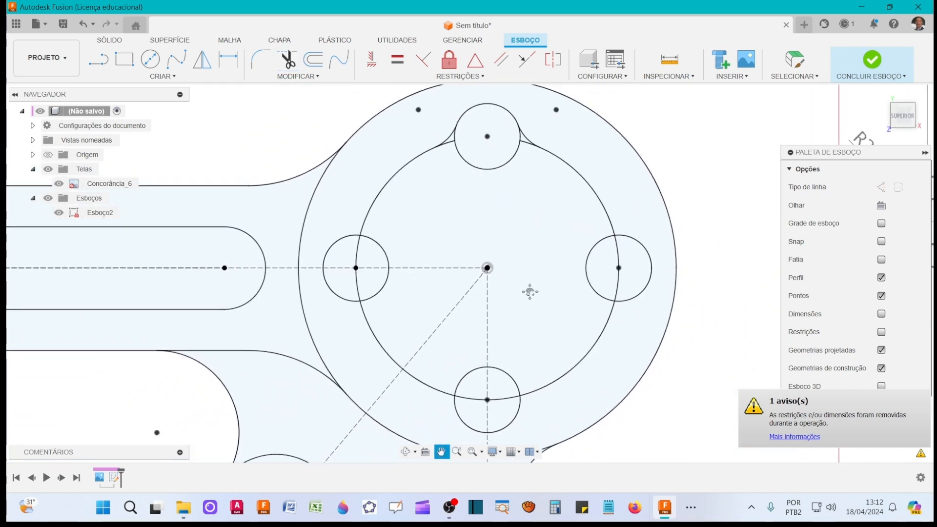
{"action": "left_click", "coordinate": [188, 78]}
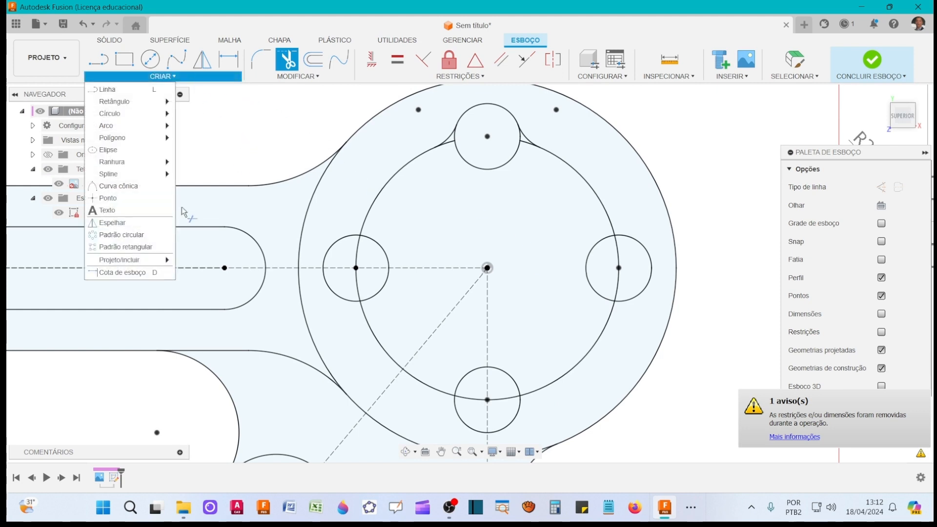
{"action": "left_click", "coordinate": [125, 235]}
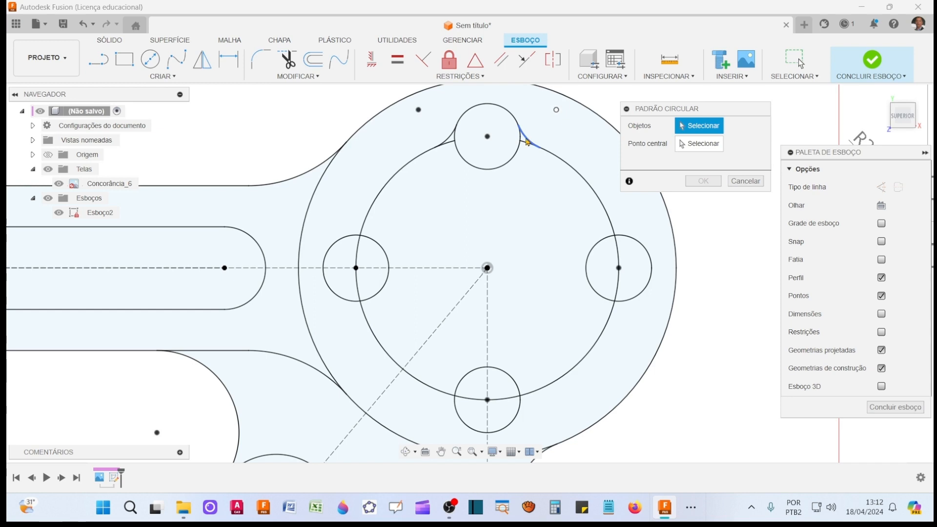
{"action": "left_click", "coordinate": [527, 142]}
{"action": "left_click", "coordinate": [453, 139]}
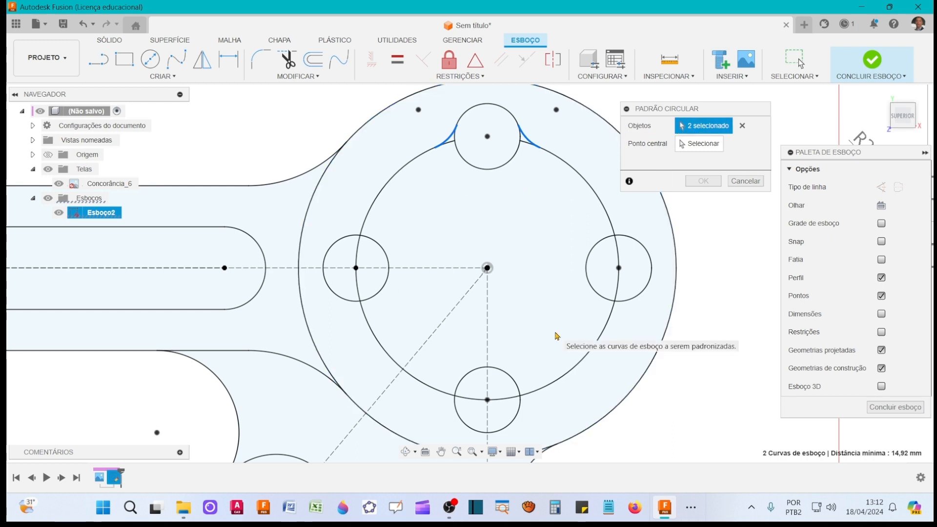
{"action": "left_click", "coordinate": [703, 144]}
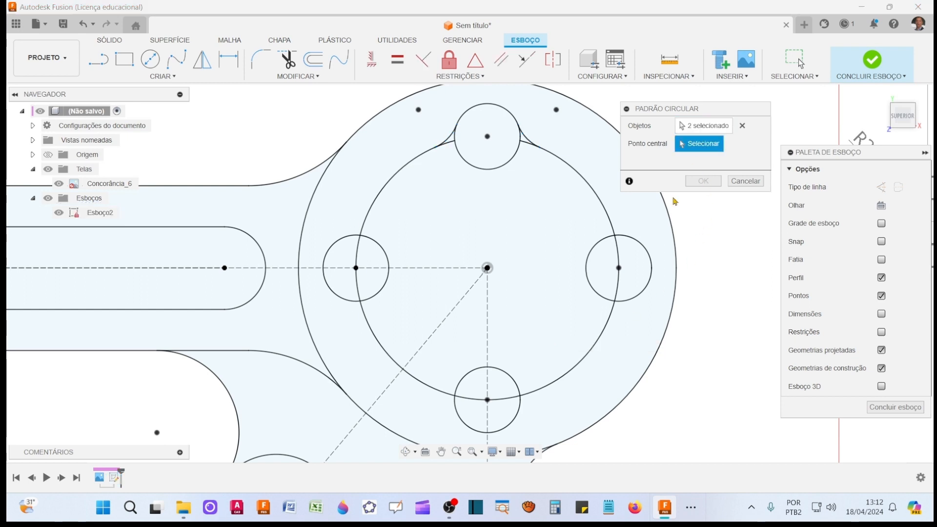
{"action": "left_click", "coordinate": [488, 268]}
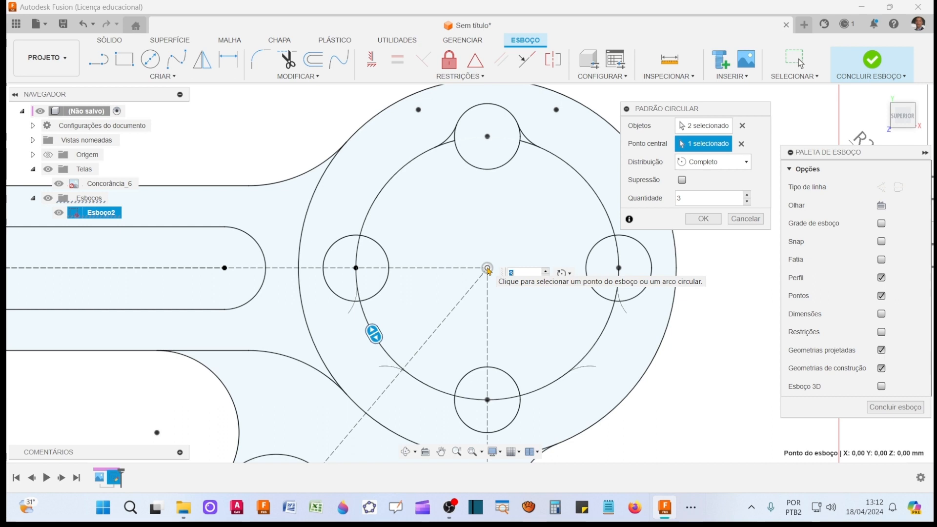
{"action": "left_click", "coordinate": [747, 195]}
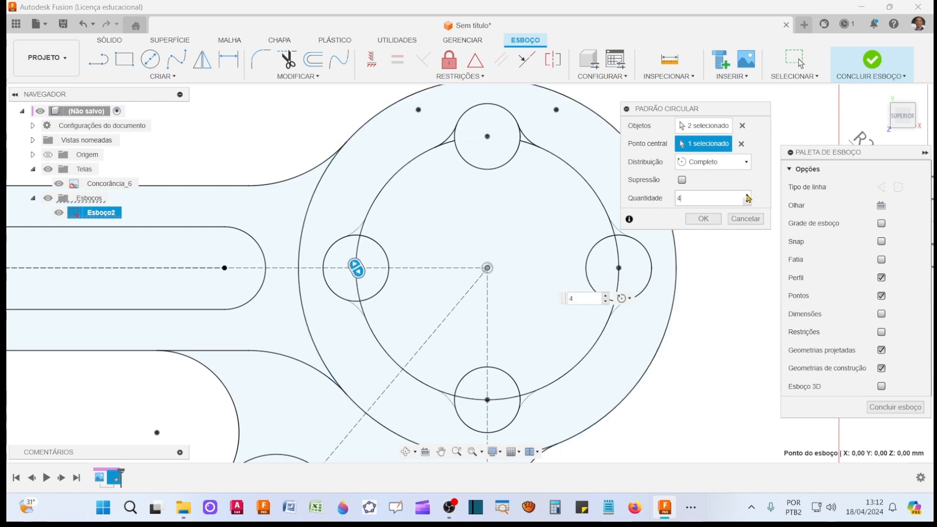
{"action": "left_click", "coordinate": [703, 219]}
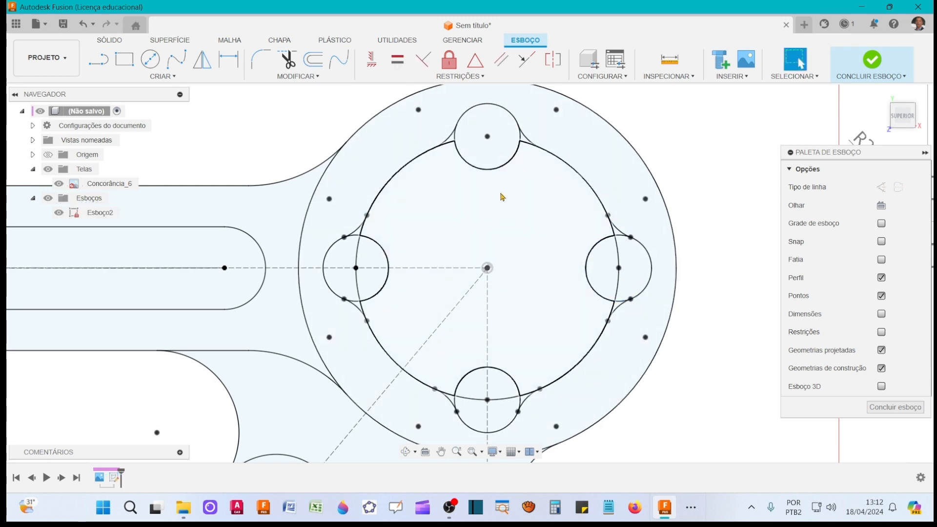
{"action": "scroll", "coordinate": [503, 196], "scroll_direction": "up", "scroll_amount": 3}
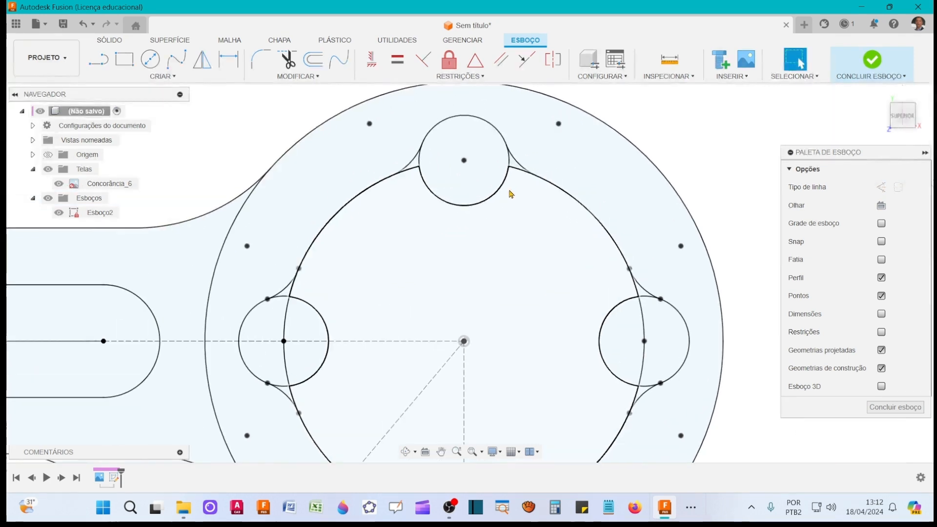
- Trim away the segments of the 64 mm circle inside and beside the upper and right-hand 16 mm circles, up to the fillet arcs
{"action": "scroll", "coordinate": [511, 194], "scroll_direction": "up", "scroll_amount": 1}
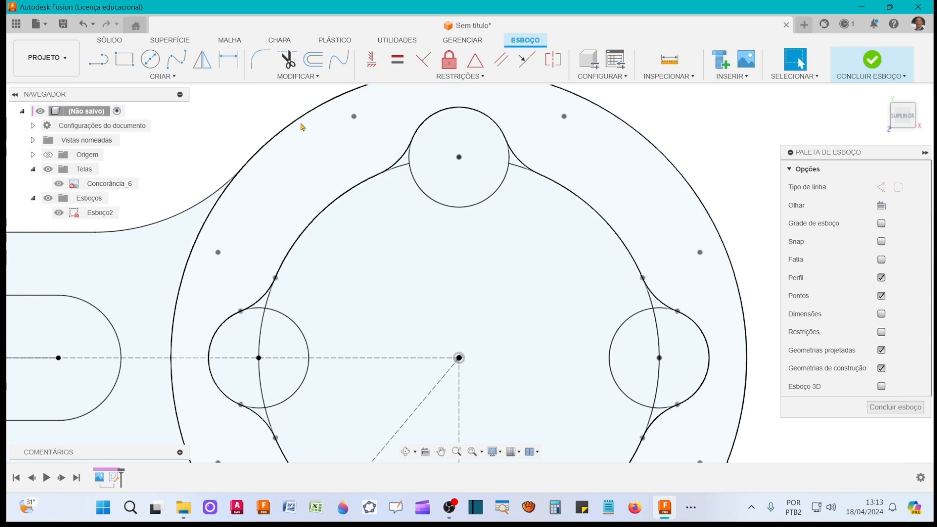
{"action": "left_click", "coordinate": [287, 59]}
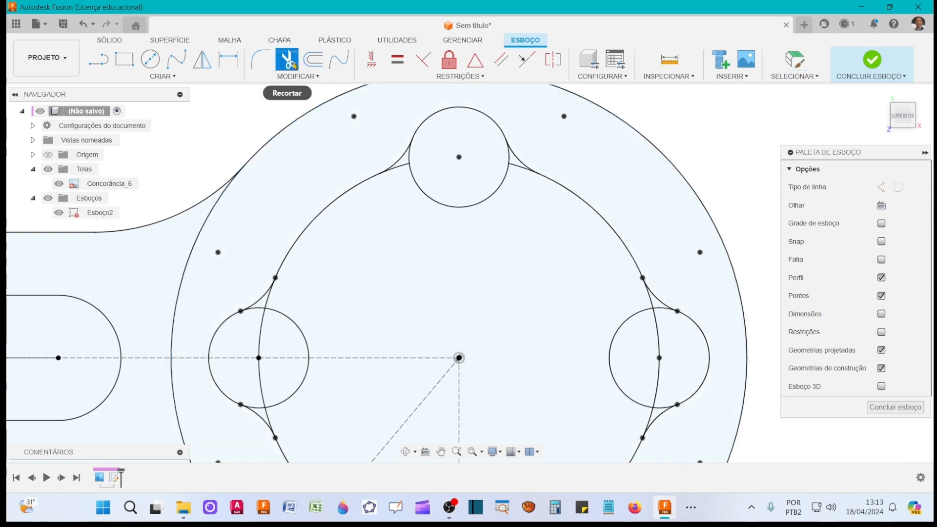
{"action": "left_click", "coordinate": [405, 168]}
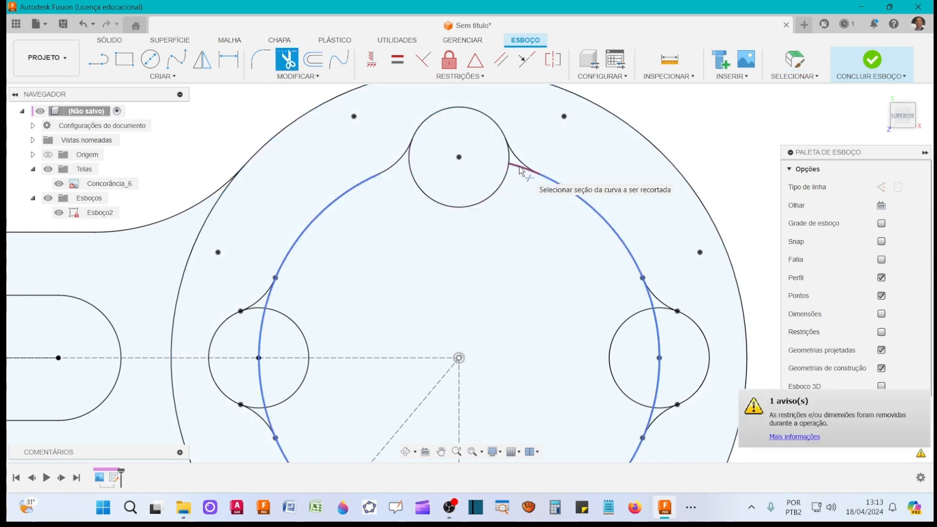
{"action": "left_click", "coordinate": [517, 181]}
{"action": "left_click", "coordinate": [648, 293]}
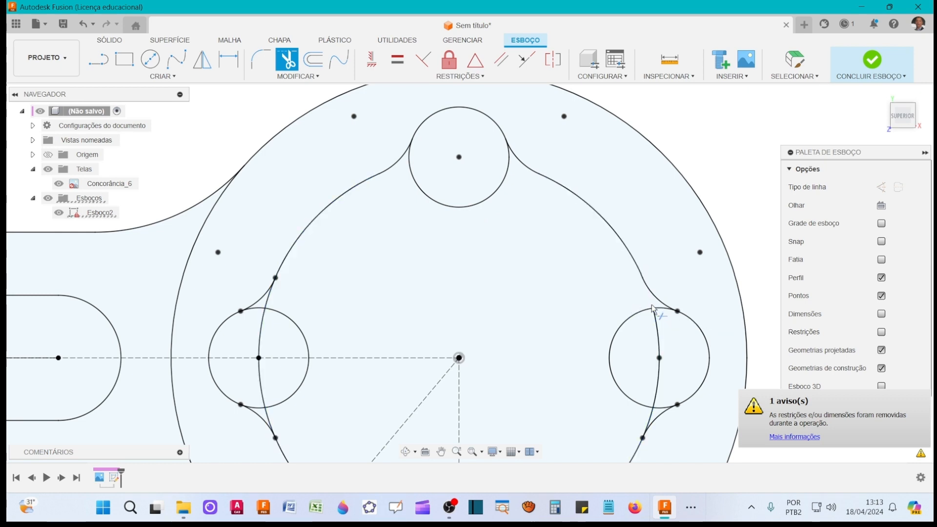
{"action": "left_click", "coordinate": [651, 415]}
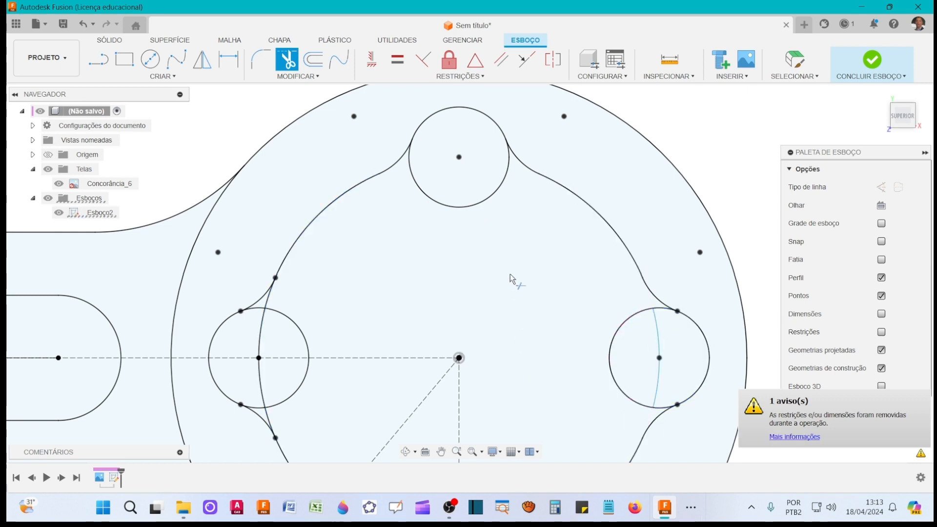
{"action": "left_click", "coordinate": [656, 335]}
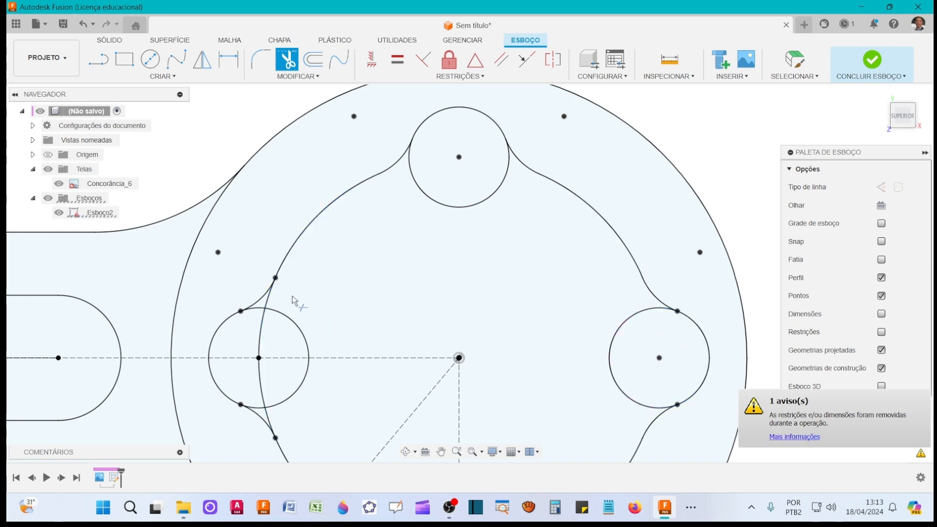
- Trim the 64 mm circle's segments inside and beside the left-hand 16 mm circle, up to its fillet arcs
{"action": "left_click", "coordinate": [271, 293]}
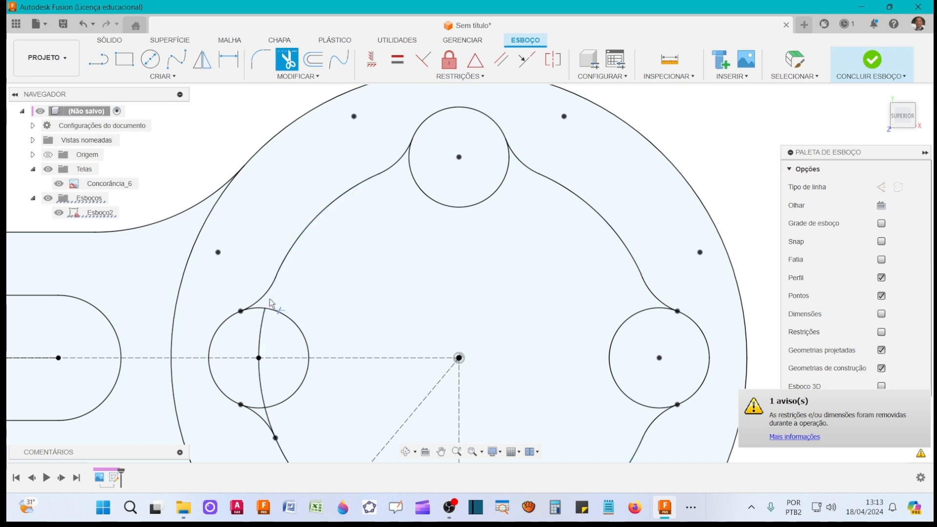
{"action": "left_click", "coordinate": [261, 377]}
{"action": "left_click", "coordinate": [262, 337]}
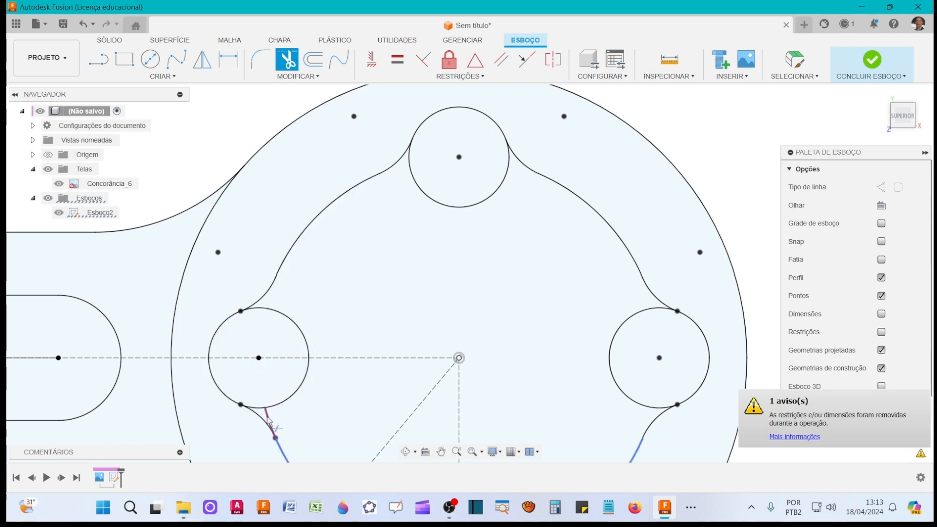
{"action": "scroll", "coordinate": [327, 403], "scroll_direction": "up", "scroll_amount": 2}
- Trim the 64 mm circle's segments inside and beside the lower 16 mm circle, up to its fillet arcs
{"action": "scroll", "coordinate": [410, 335], "scroll_direction": "down", "scroll_amount": 5}
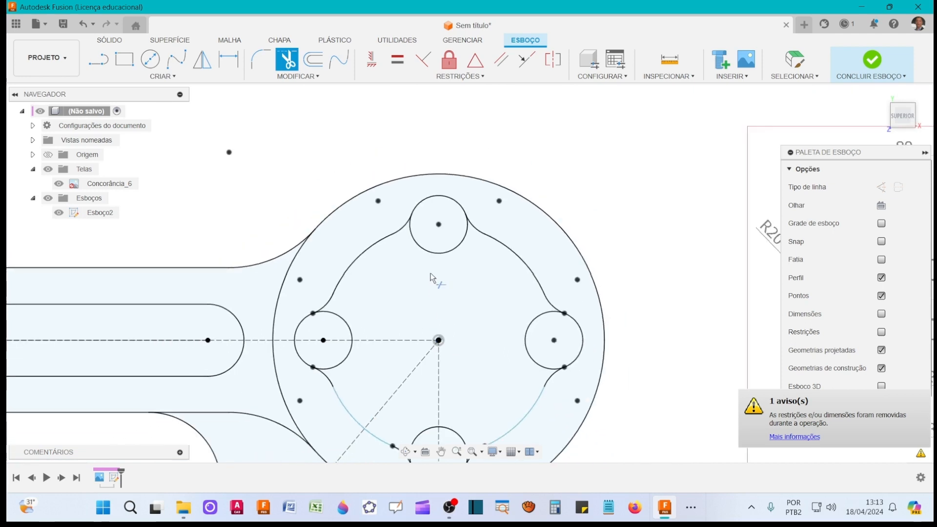
{"action": "scroll", "coordinate": [425, 305], "scroll_direction": "down", "scroll_amount": 1}
{"action": "middle_click_drag", "start_coordinate": [448, 334], "coordinate": [461, 289]}
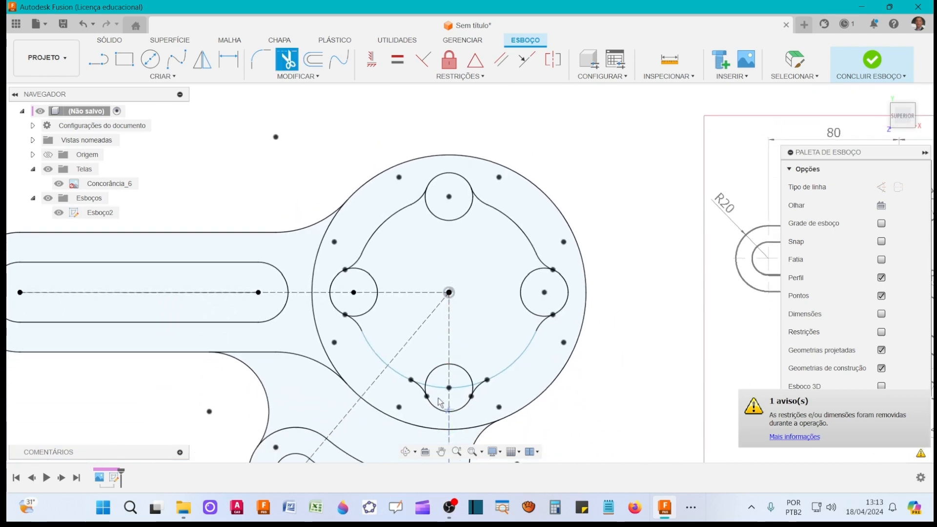
{"action": "scroll", "coordinate": [440, 403], "scroll_direction": "up", "scroll_amount": 3}
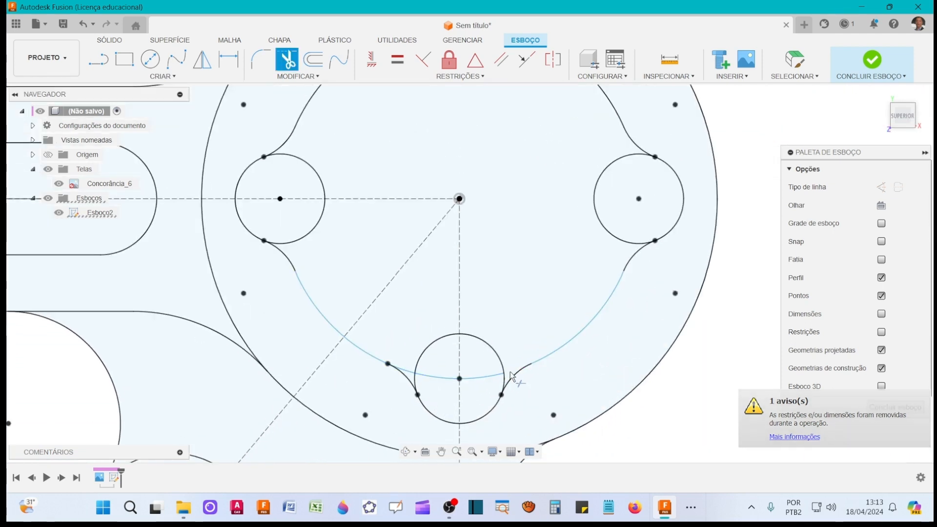
{"action": "left_click", "coordinate": [479, 382]}
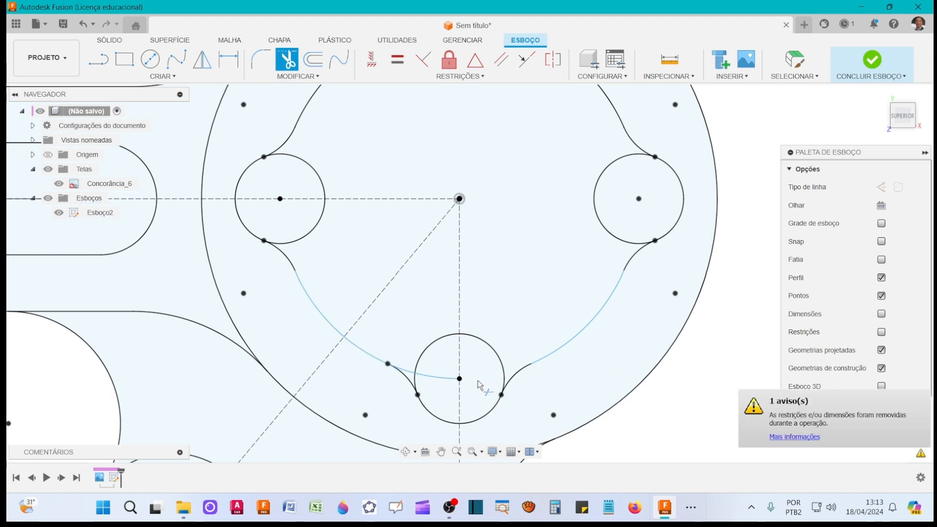
{"action": "left_click", "coordinate": [449, 380]}
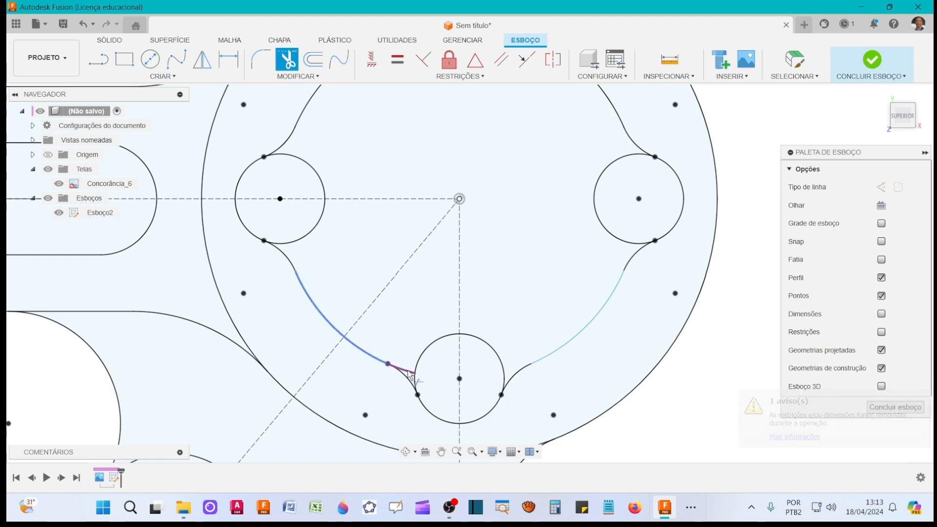
{"action": "left_click", "coordinate": [410, 375]}
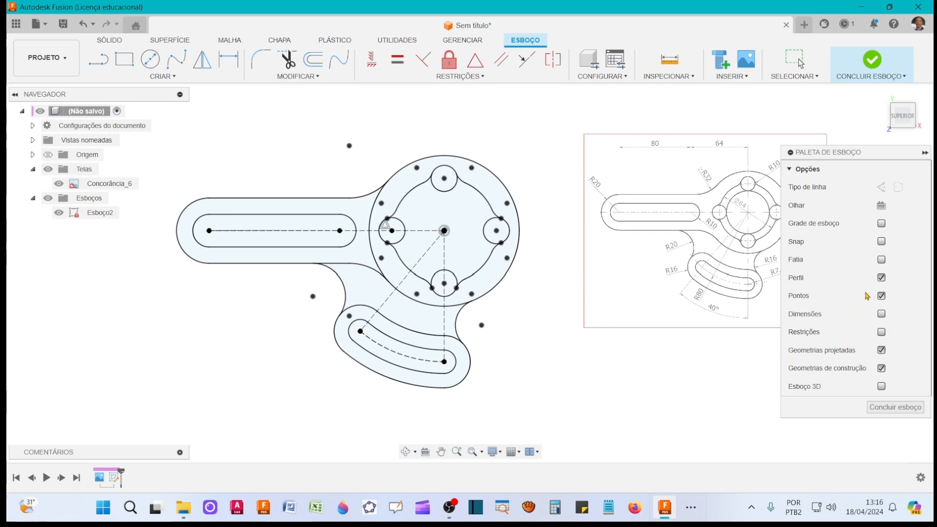
- Hide the sketch points and draw a circle from the ring's centre out to the inner edge of the left-hand 16 mm circle
{"action": "left_click", "coordinate": [882, 295]}
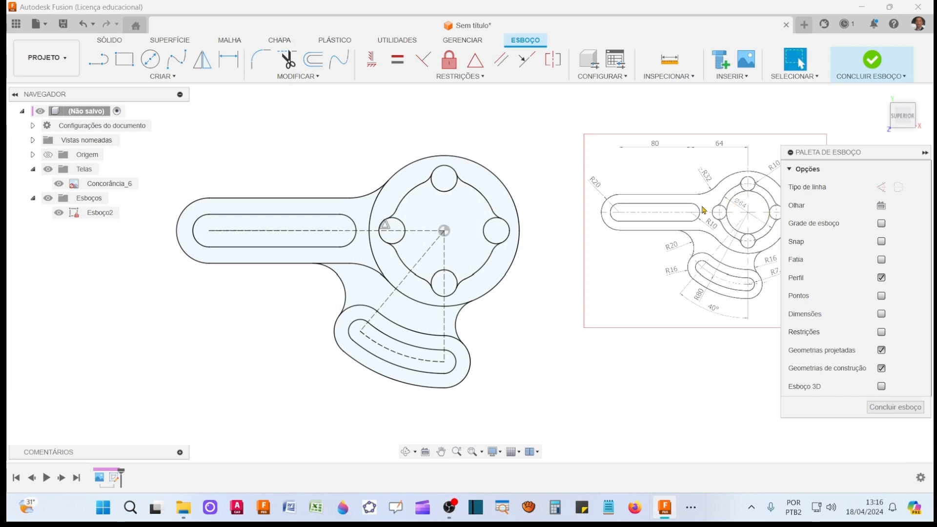
{"action": "left_click", "coordinate": [150, 62]}
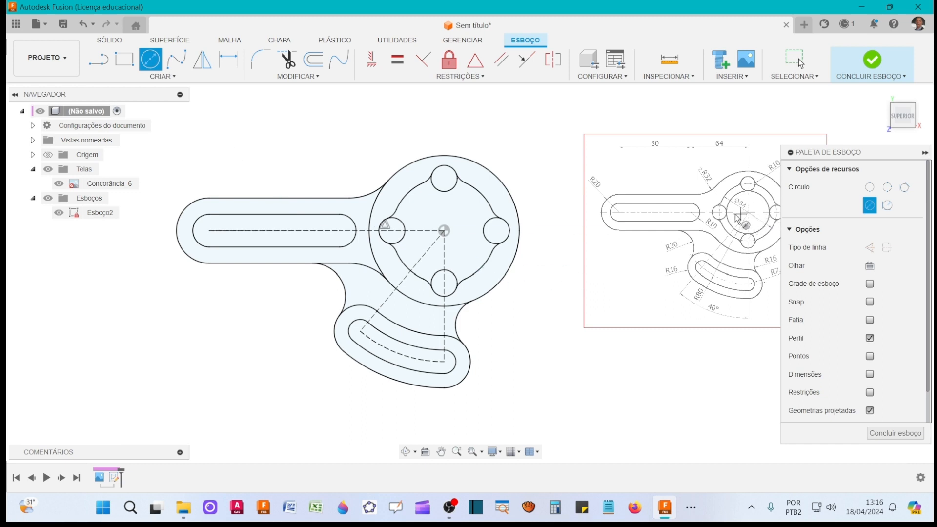
{"action": "mouse_move", "coordinate": [608, 245]}
{"action": "middle_mouse_down"}
{"action": "mouse_move", "coordinate": [565, 241]}
{"action": "mouse_move", "coordinate": [582, 243]}
{"action": "middle_mouse_up"}
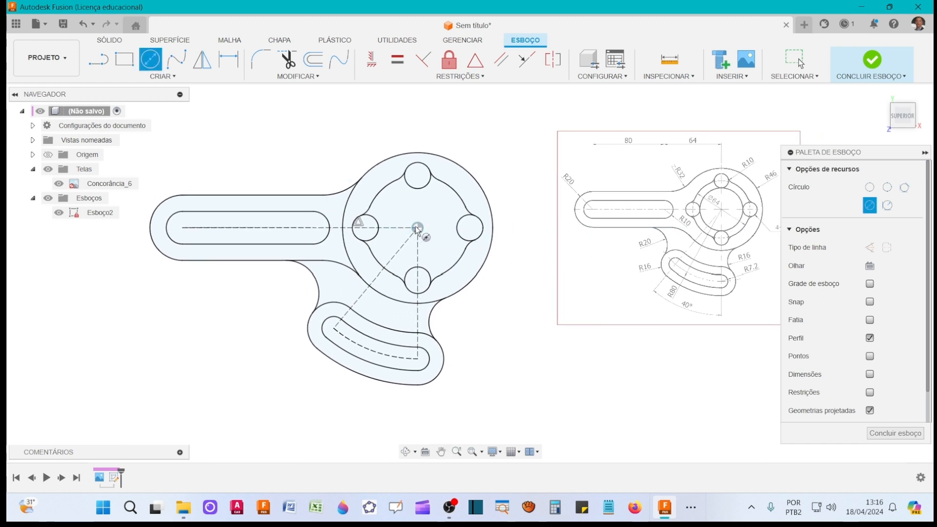
{"action": "scroll", "coordinate": [415, 229], "scroll_direction": "up", "scroll_amount": 3}
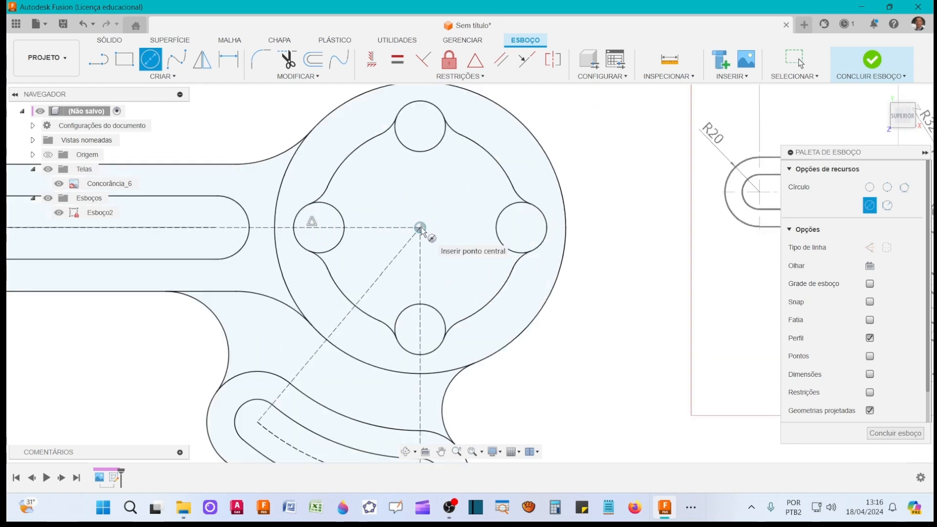
{"action": "left_click", "coordinate": [421, 227]}
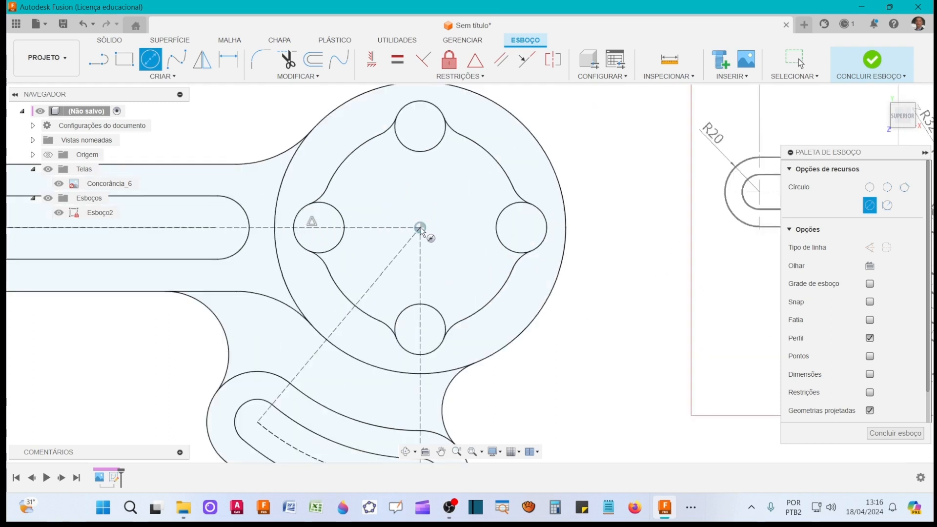
{"action": "left_click", "coordinate": [345, 227]}
{"action": "key", "text": "Escape"}
- Hide the sketch's construction geometry, and switch the display of constraints on and back off
{"action": "scroll", "coordinate": [573, 264], "scroll_direction": "down", "scroll_amount": 5}
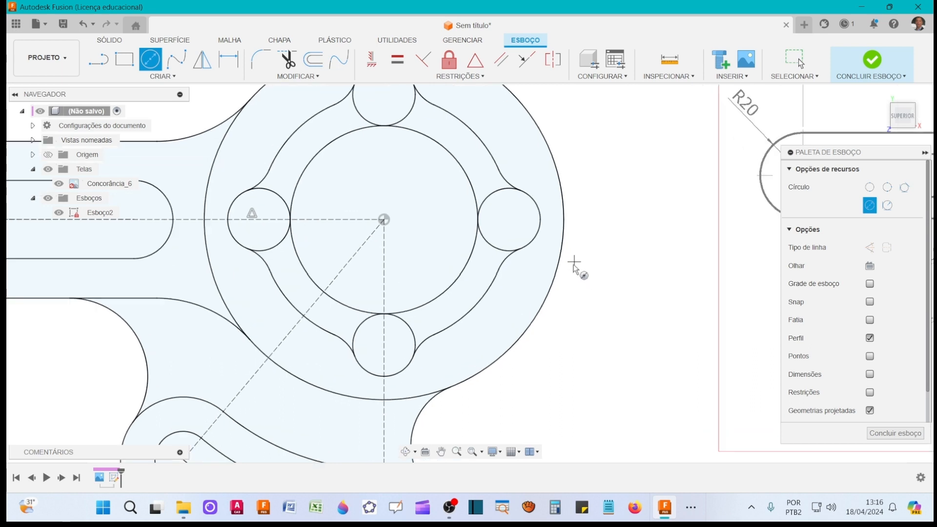
{"action": "mouse_move", "coordinate": [575, 272]}
{"action": "middle_mouse_down"}
{"action": "mouse_move", "coordinate": [548, 337]}
{"action": "mouse_move", "coordinate": [458, 325]}
{"action": "mouse_move", "coordinate": [476, 350]}
{"action": "mouse_move", "coordinate": [489, 345]}
{"action": "mouse_move", "coordinate": [458, 341]}
{"action": "mouse_move", "coordinate": [469, 363]}
{"action": "middle_mouse_up"}
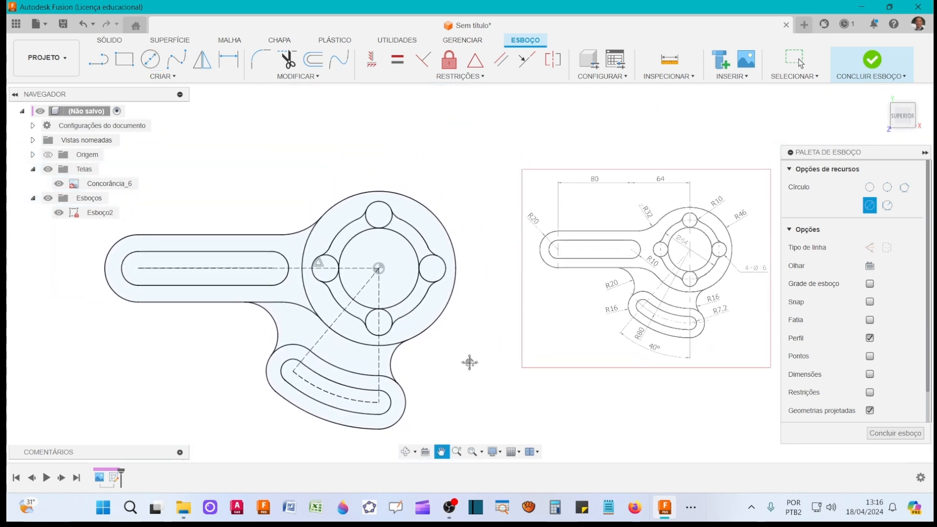
{"action": "key", "text": "c"}
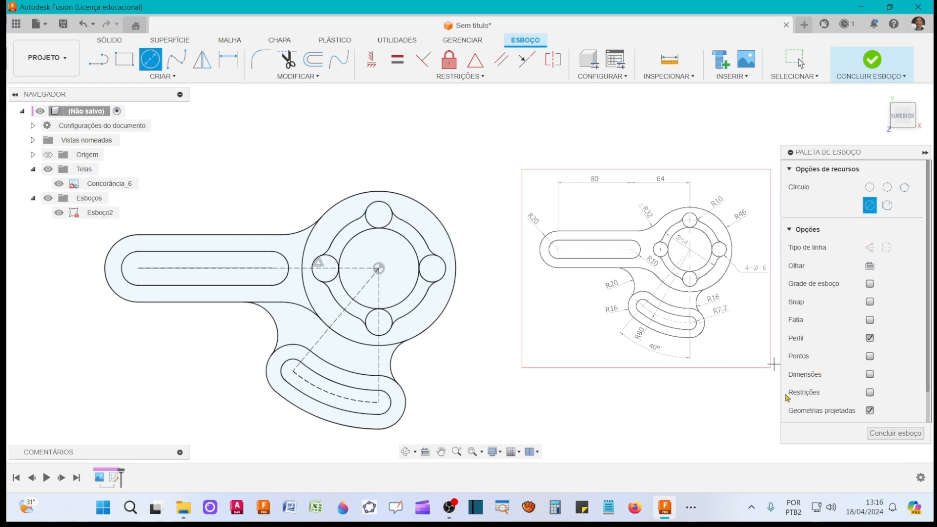
{"action": "scroll", "coordinate": [852, 380], "scroll_direction": "down", "scroll_amount": 2}
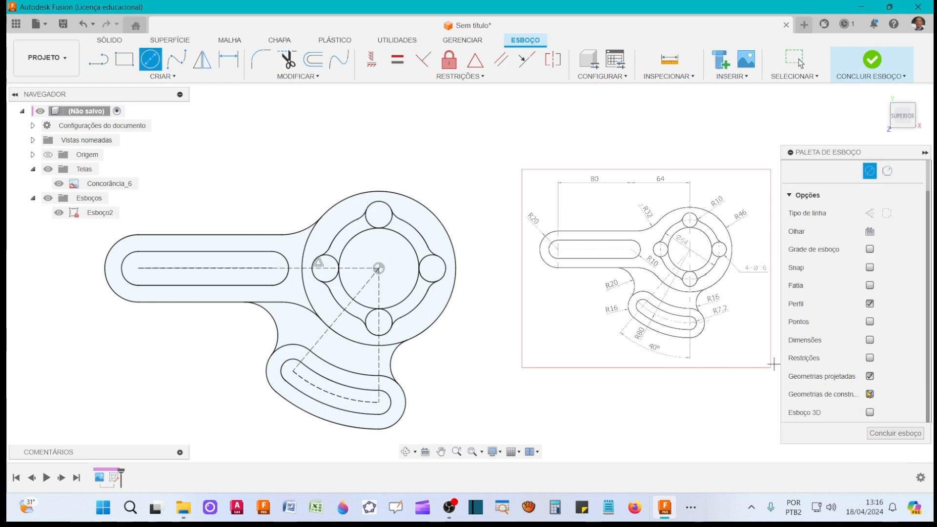
{"action": "left_click", "coordinate": [870, 395]}
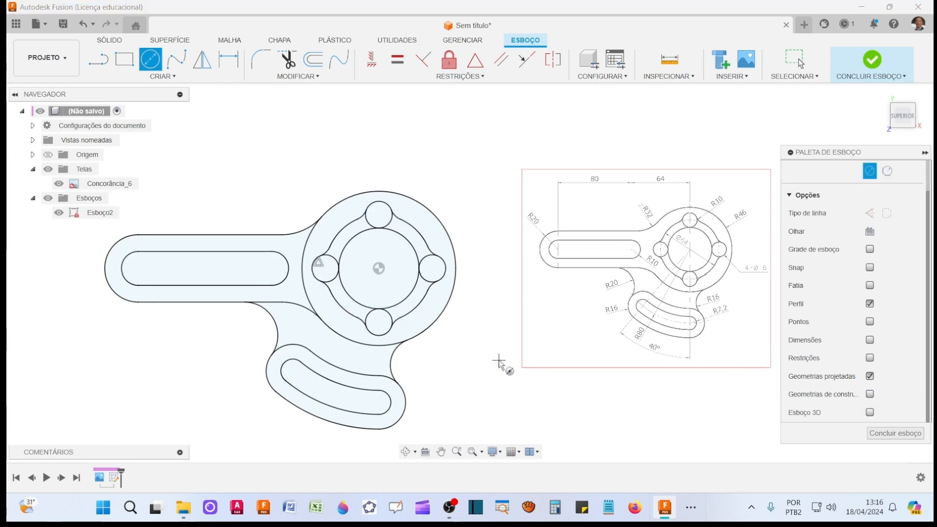
{"action": "left_click", "coordinate": [870, 359]}
{"action": "key", "text": "Escape"}
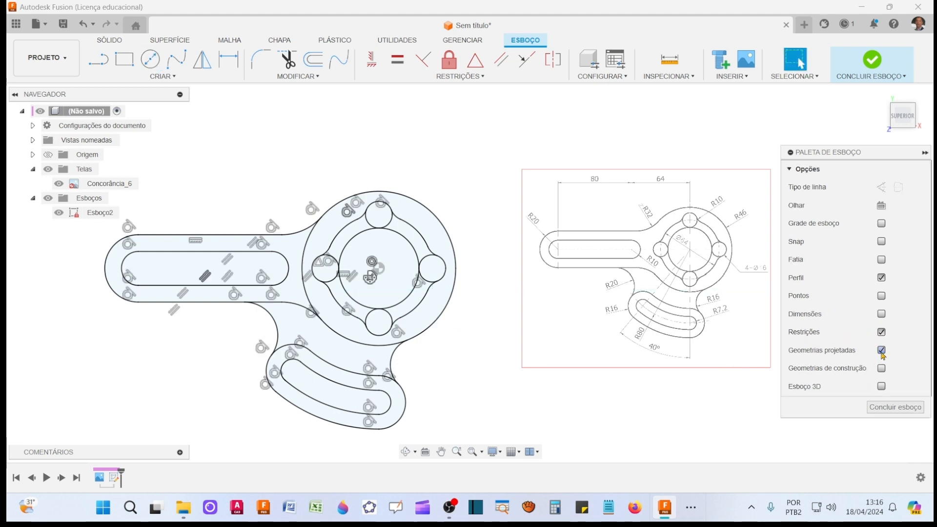
{"action": "left_click", "coordinate": [882, 332]}
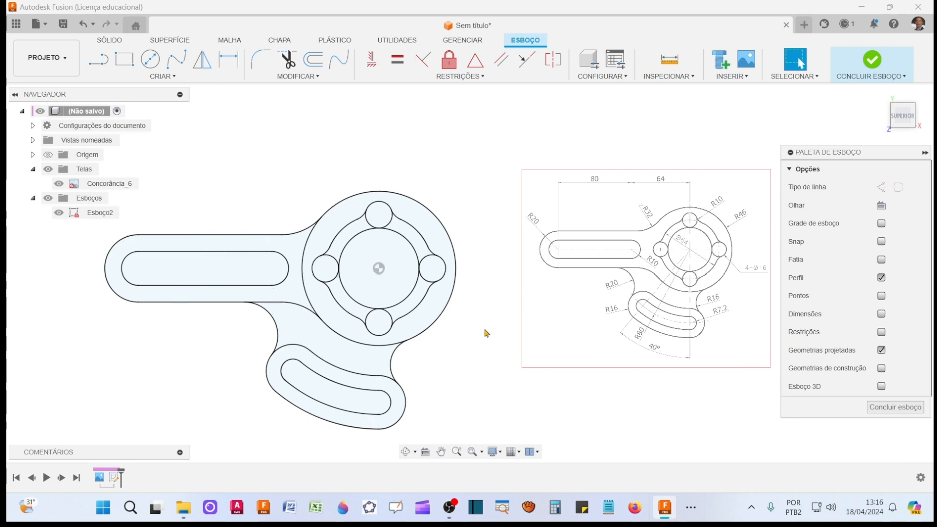
- Finish the sketch and centre the completed lever profile beside the reference drawing
{"action": "mouse_move", "coordinate": [469, 340]}
{"action": "middle_mouse_down"}
{"action": "mouse_move", "coordinate": [518, 328]}
{"action": "mouse_move", "coordinate": [464, 336]}
{"action": "middle_mouse_up"}
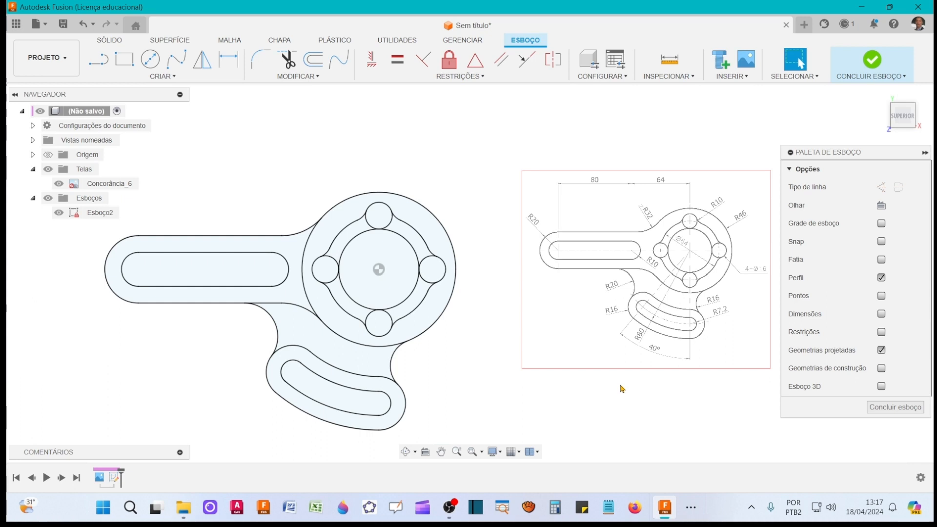
{"action": "left_click", "coordinate": [873, 61]}
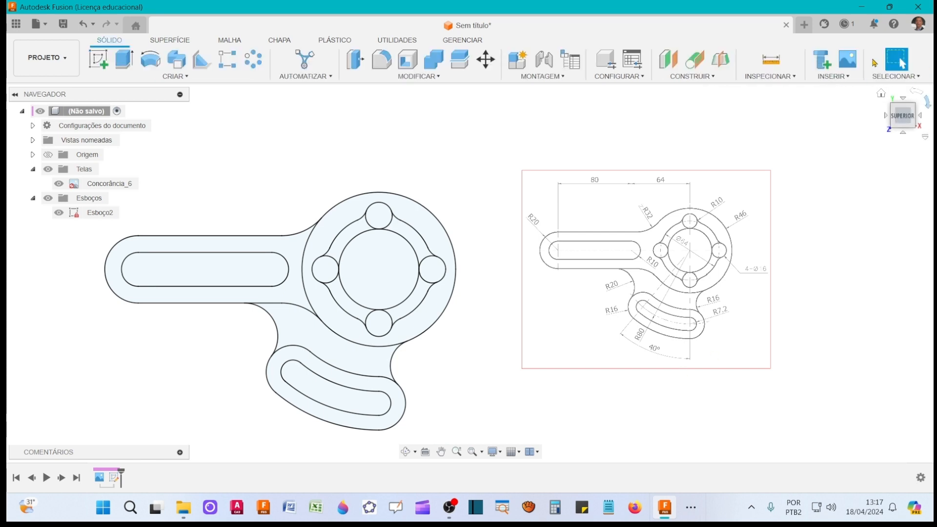
{"action": "mouse_move", "coordinate": [466, 328]}
{"action": "middle_mouse_down"}
{"action": "mouse_move", "coordinate": [517, 314]}
{"action": "mouse_move", "coordinate": [541, 390]}
{"action": "mouse_move", "coordinate": [544, 367]}
{"action": "middle_mouse_up"}
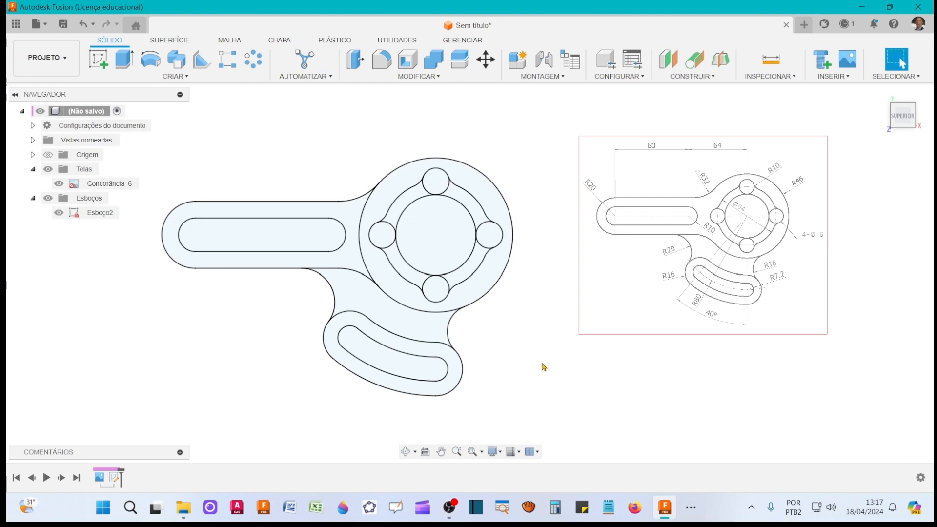